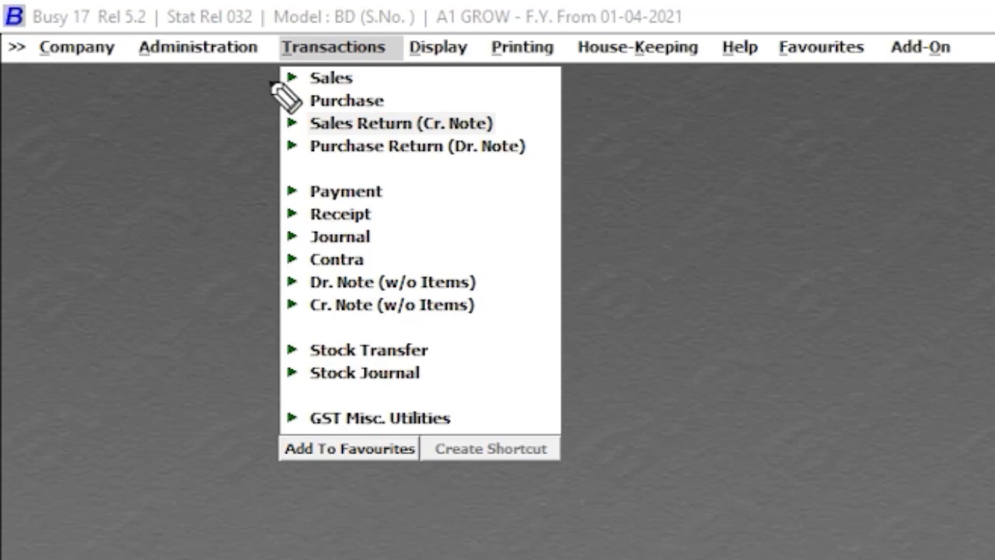
- Open a new sales voucher and circle its Add Sales Voucher title with the pen
{"action": "mouse_move", "coordinate": [262, 59]}
{"action": "left_mouse_down"}
{"action": "mouse_move", "coordinate": [272, 84]}
{"action": "mouse_move", "coordinate": [374, 87]}
{"action": "mouse_move", "coordinate": [374, 61]}
{"action": "mouse_move", "coordinate": [282, 55]}
{"action": "mouse_move", "coordinate": [262, 68]}
{"action": "left_mouse_up"}
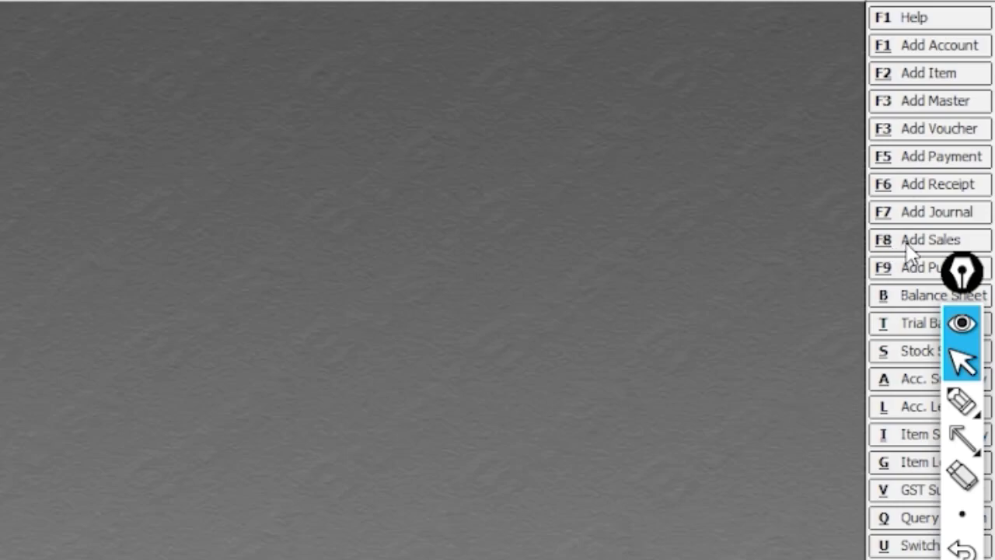
{"action": "key", "text": "alt+F8"}
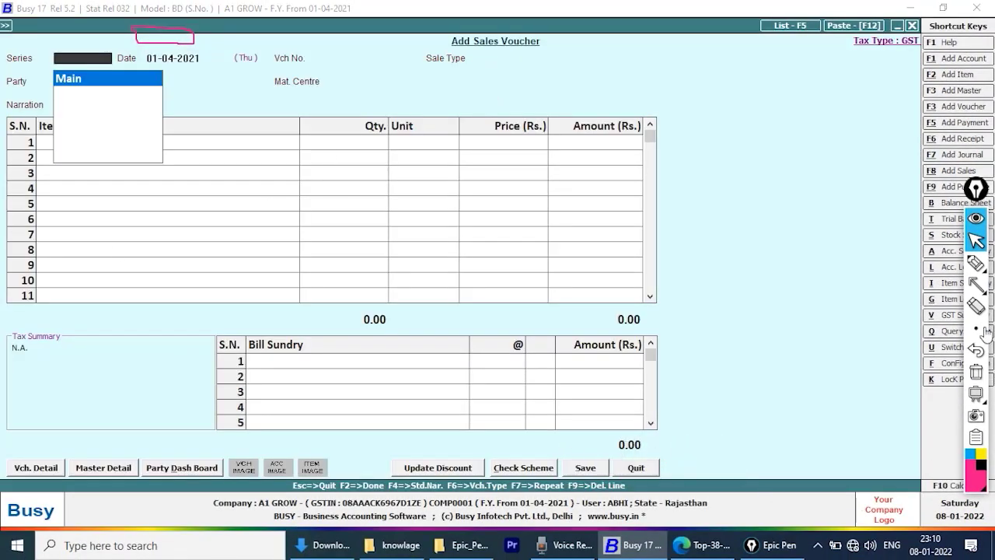
{"action": "left_click", "coordinate": [975, 263]}
{"action": "left_click_drag", "start_coordinate": [424, 24], "coordinate": [450, 63]}
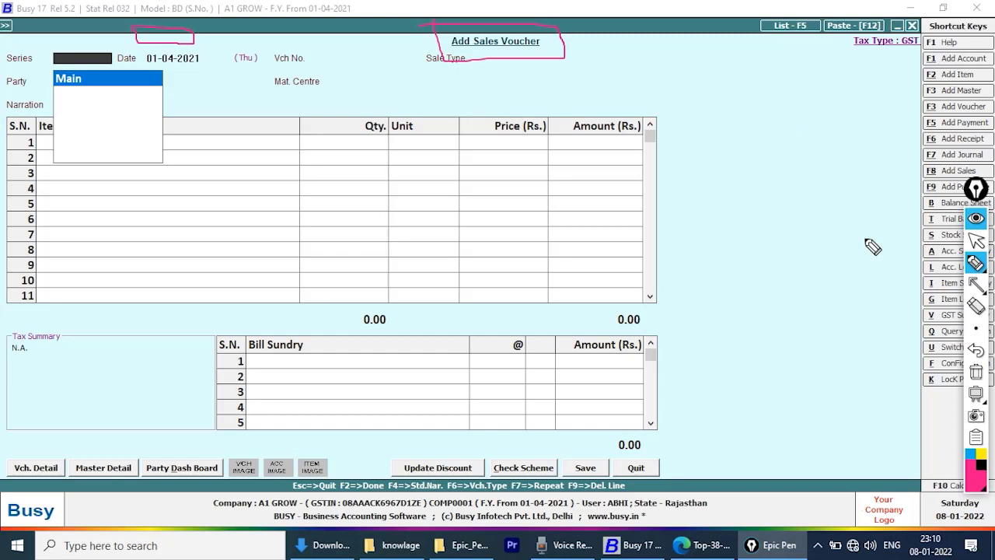
- Open a new purchase voucher and circle its Add Purchase Voucher title with the pen
{"action": "left_click", "coordinate": [976, 241]}
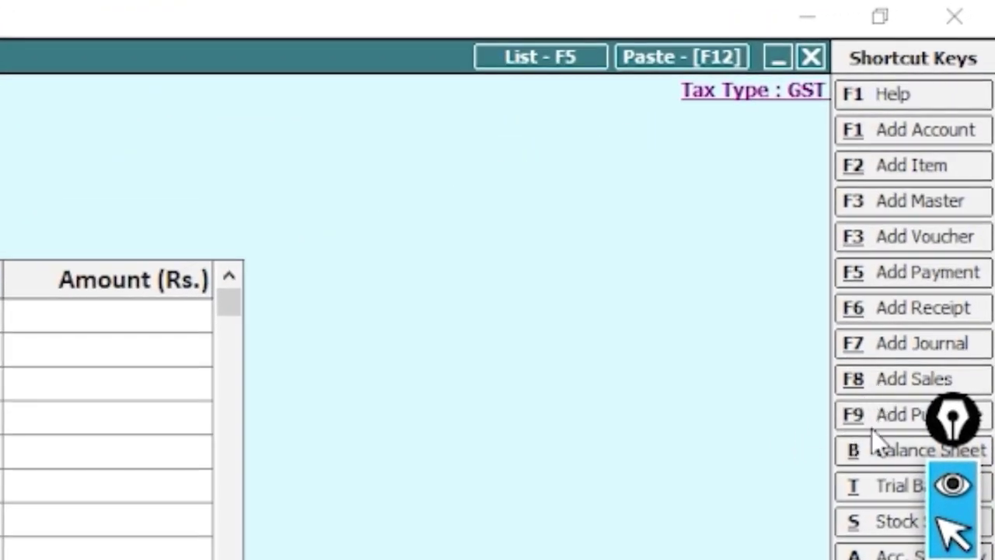
{"action": "left_click", "coordinate": [873, 421]}
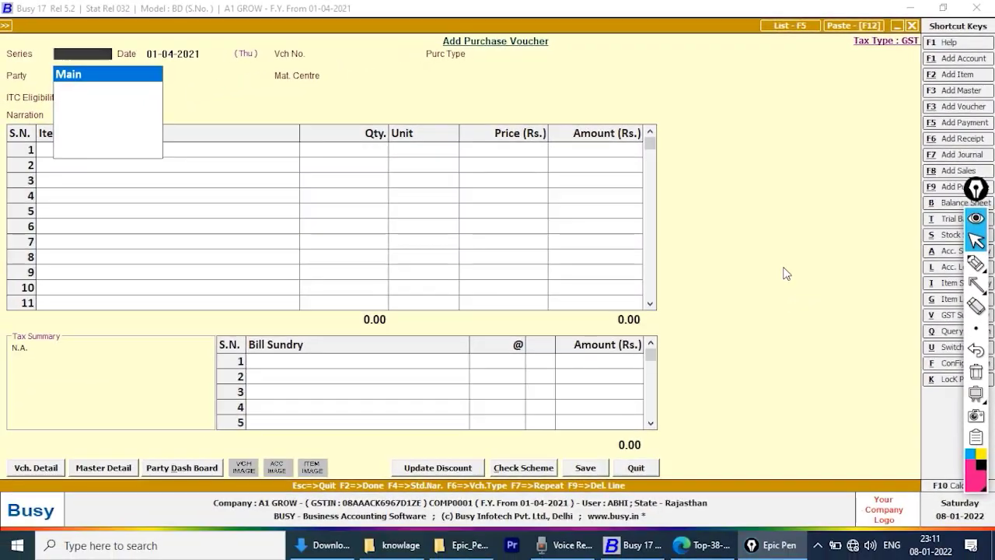
{"action": "left_click", "coordinate": [977, 262]}
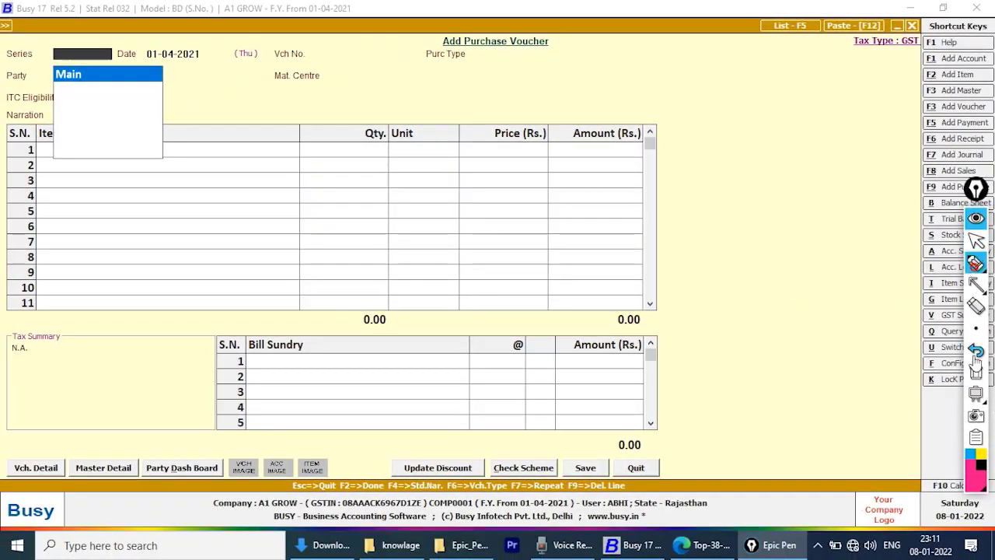
{"action": "mouse_move", "coordinate": [434, 20]}
{"action": "left_mouse_down"}
{"action": "mouse_move", "coordinate": [437, 60]}
{"action": "mouse_move", "coordinate": [598, 45]}
{"action": "mouse_move", "coordinate": [438, 28]}
{"action": "left_mouse_up"}
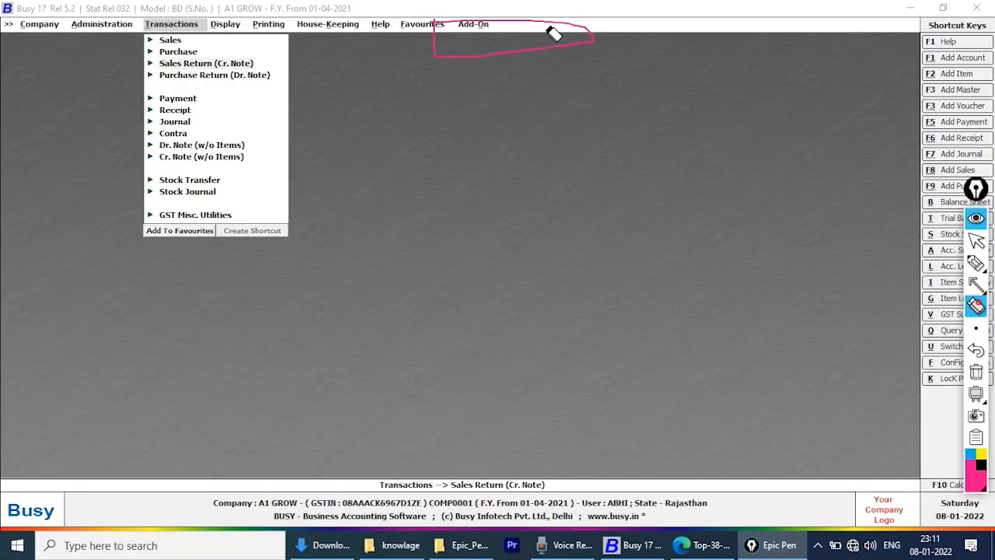
- Erase the old circle and mark Sales, Purchase, both return entries and the Payment-to-Contra group among the transaction types
{"action": "left_click_drag", "start_coordinate": [539, 6], "coordinate": [458, 123]}
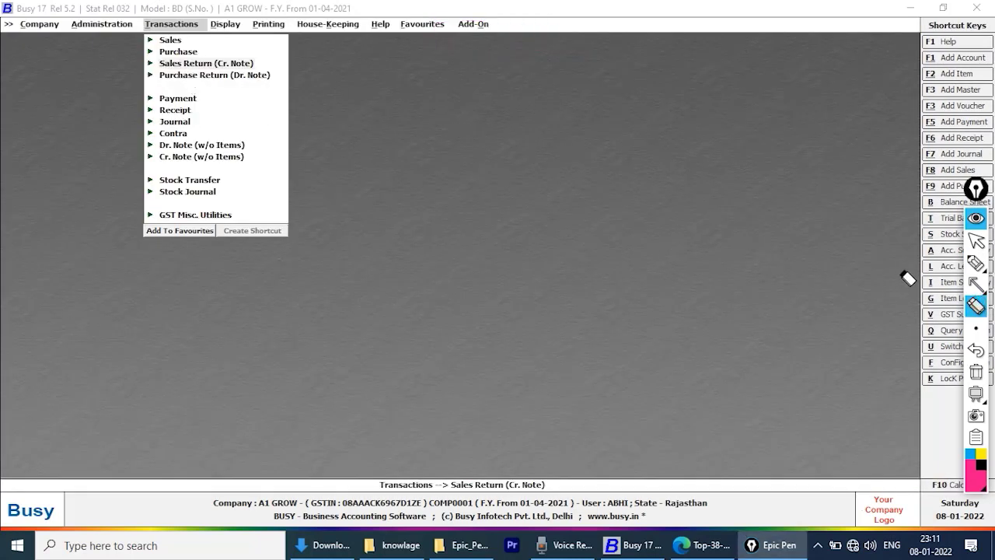
{"action": "left_click", "coordinate": [975, 262]}
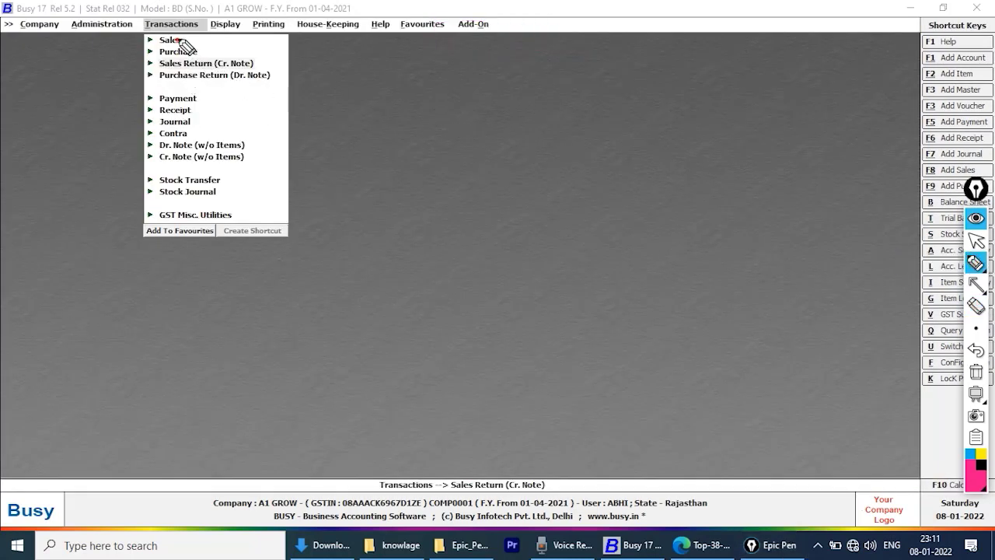
{"action": "mouse_move", "coordinate": [181, 40]}
{"action": "left_mouse_down"}
{"action": "mouse_move", "coordinate": [217, 28]}
{"action": "mouse_move", "coordinate": [241, 45]}
{"action": "left_mouse_up"}
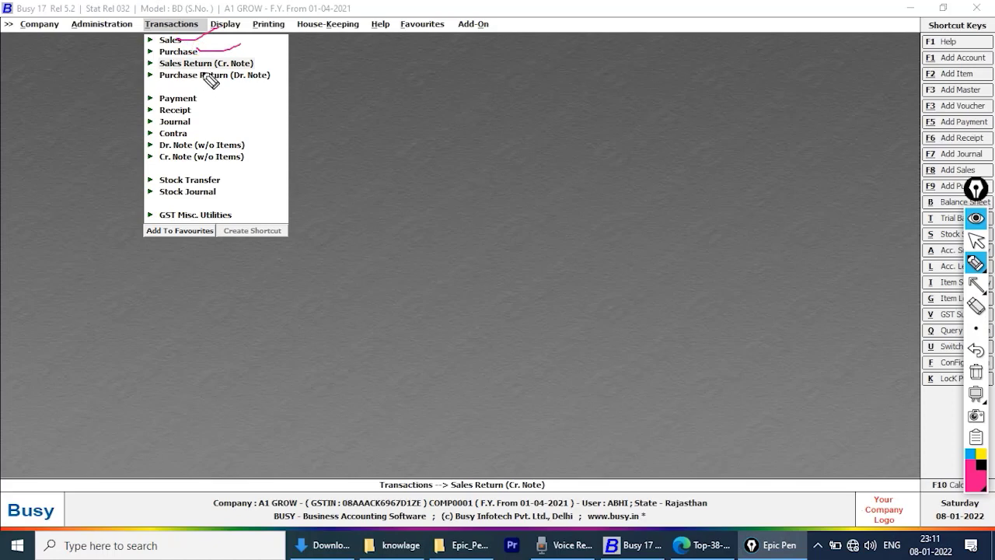
{"action": "mouse_move", "coordinate": [155, 55]}
{"action": "left_mouse_down"}
{"action": "mouse_move", "coordinate": [161, 67]}
{"action": "mouse_move", "coordinate": [271, 64]}
{"action": "mouse_move", "coordinate": [157, 57]}
{"action": "mouse_move", "coordinate": [156, 82]}
{"action": "mouse_move", "coordinate": [264, 80]}
{"action": "mouse_move", "coordinate": [277, 60]}
{"action": "mouse_move", "coordinate": [265, 55]}
{"action": "left_mouse_up"}
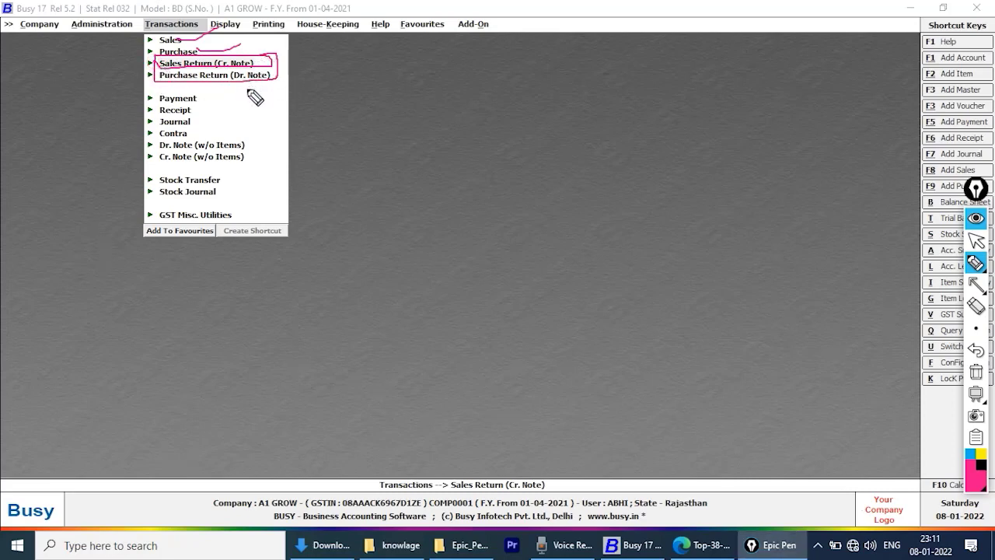
{"action": "mouse_move", "coordinate": [160, 87]}
{"action": "left_mouse_down"}
{"action": "mouse_move", "coordinate": [132, 129]}
{"action": "mouse_move", "coordinate": [160, 152]}
{"action": "mouse_move", "coordinate": [204, 144]}
{"action": "mouse_move", "coordinate": [209, 105]}
{"action": "mouse_move", "coordinate": [165, 89]}
{"action": "left_mouse_up"}
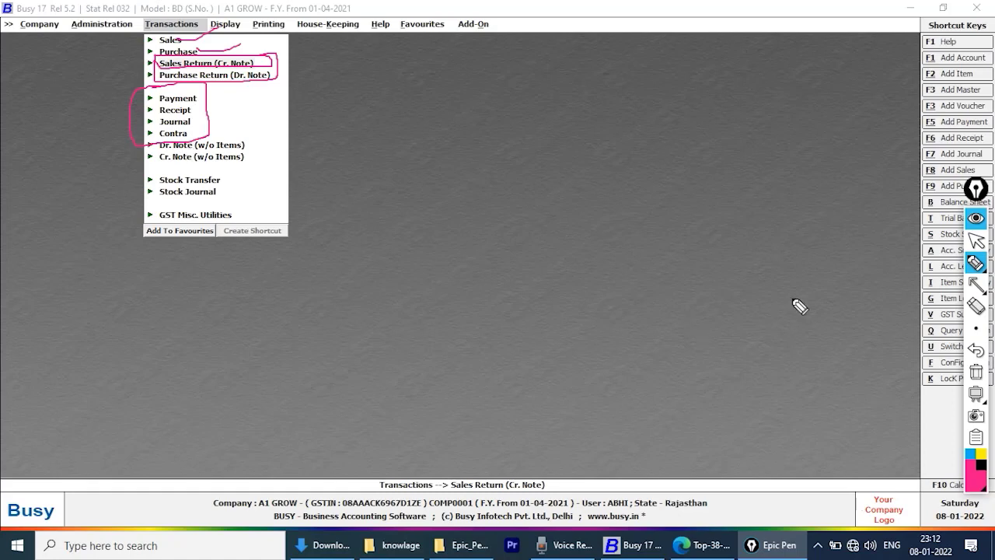
- Put a pen tick beside the Payment transaction type
{"action": "left_click", "coordinate": [977, 242]}
{"action": "left_click", "coordinate": [976, 263]}
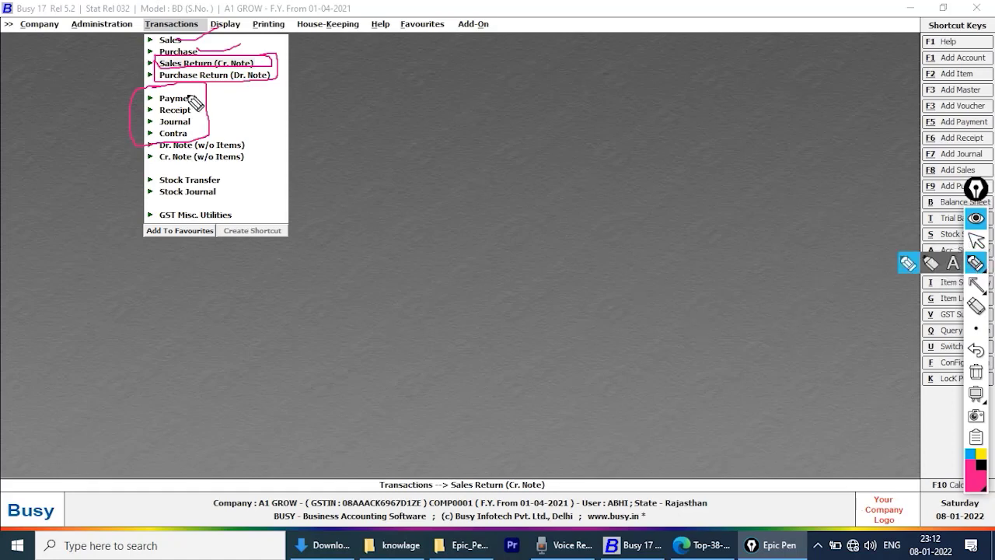
{"action": "left_click_drag", "start_coordinate": [194, 100], "coordinate": [227, 90]}
- Open a new payment voucher and replace the old pen marks with a circle around its title
{"action": "left_click", "coordinate": [976, 242]}
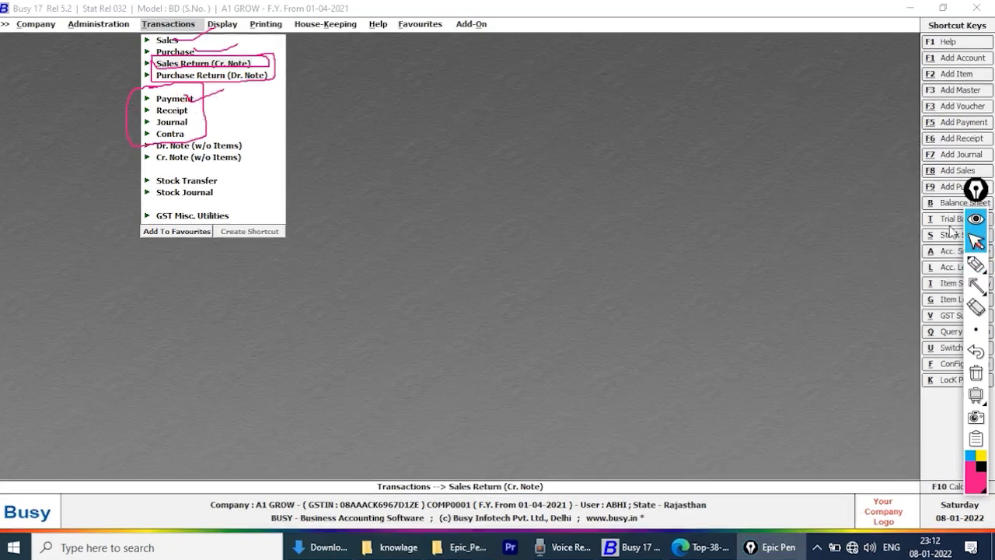
{"action": "left_click", "coordinate": [875, 326]}
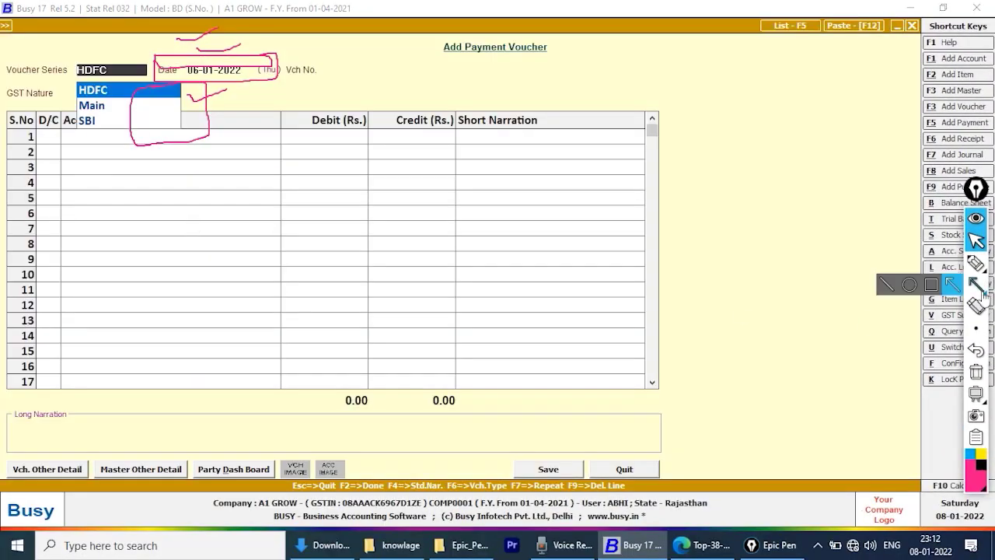
{"action": "double_click", "coordinate": [975, 308]}
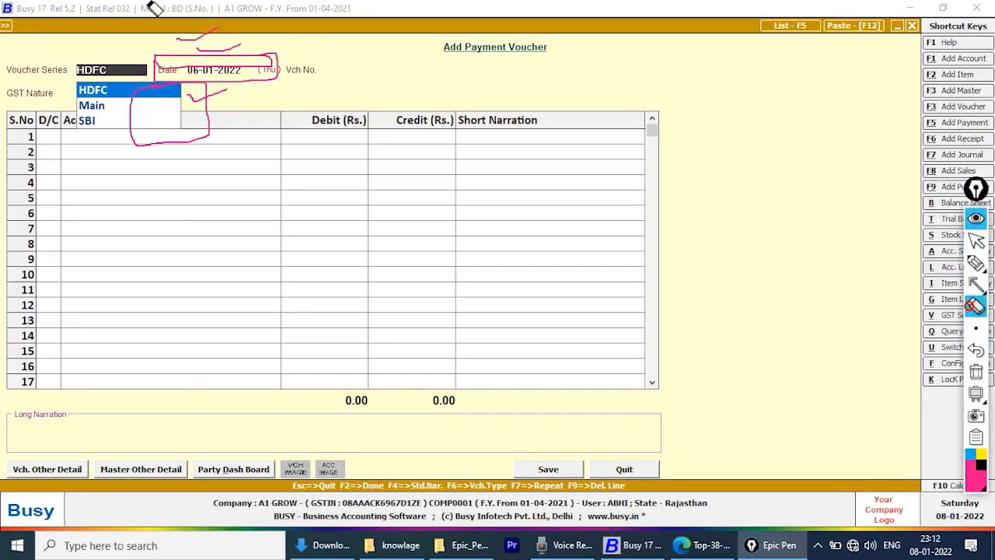
{"action": "left_click", "coordinate": [976, 264]}
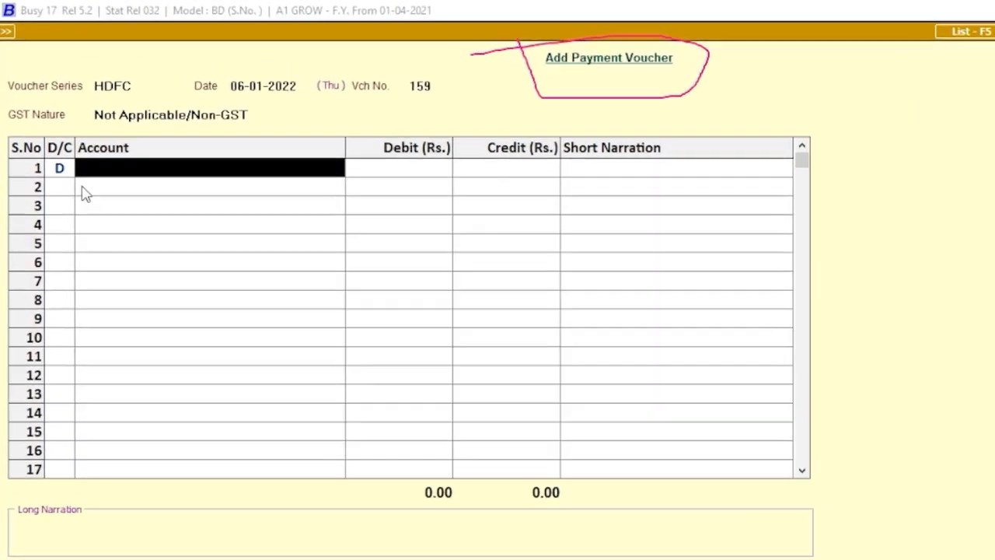
{"action": "type", "text": "d"}
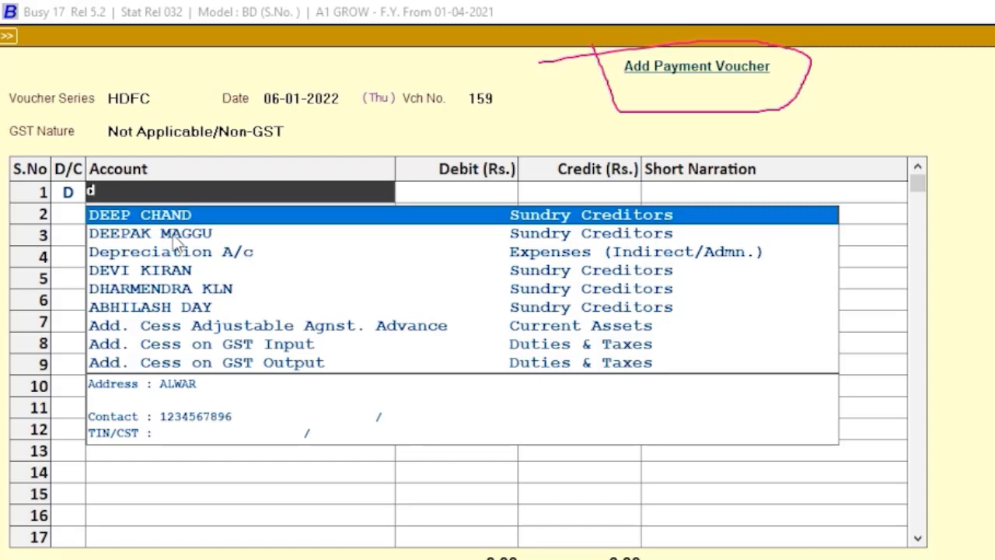
{"action": "key", "text": "Return"}
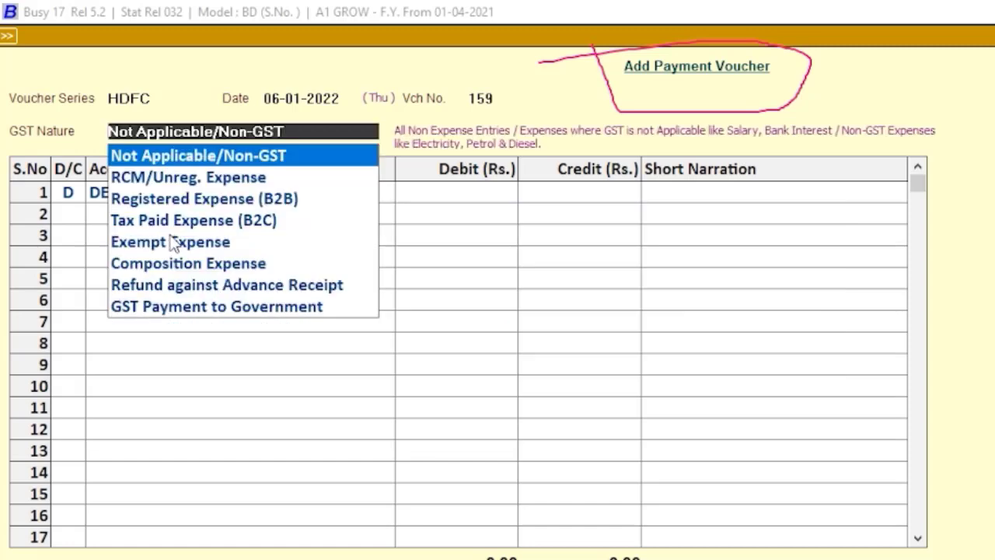
{"action": "key", "text": "Return"}
- Debit the Telephone Expenses account with 100.00 in the first row of the payment voucher, leaving the short narration blank
{"action": "type", "text": "tel"}
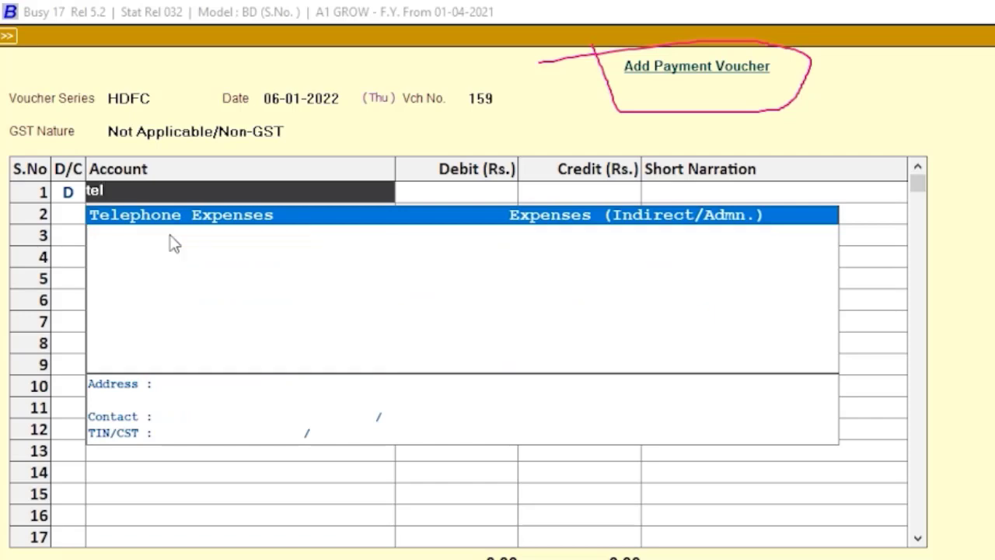
{"action": "key", "text": "Return"}
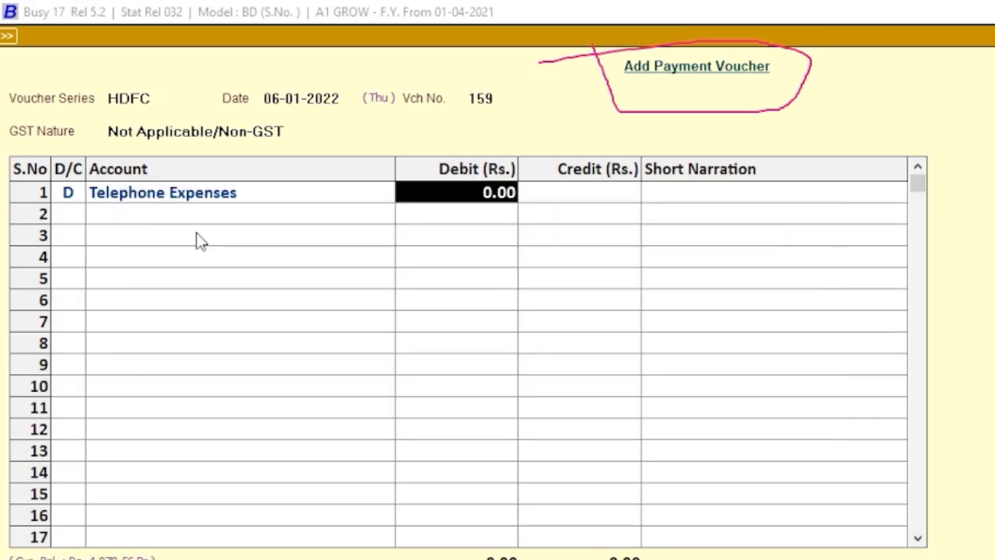
{"action": "type", "text": "100"}
{"action": "key", "text": "Return"}
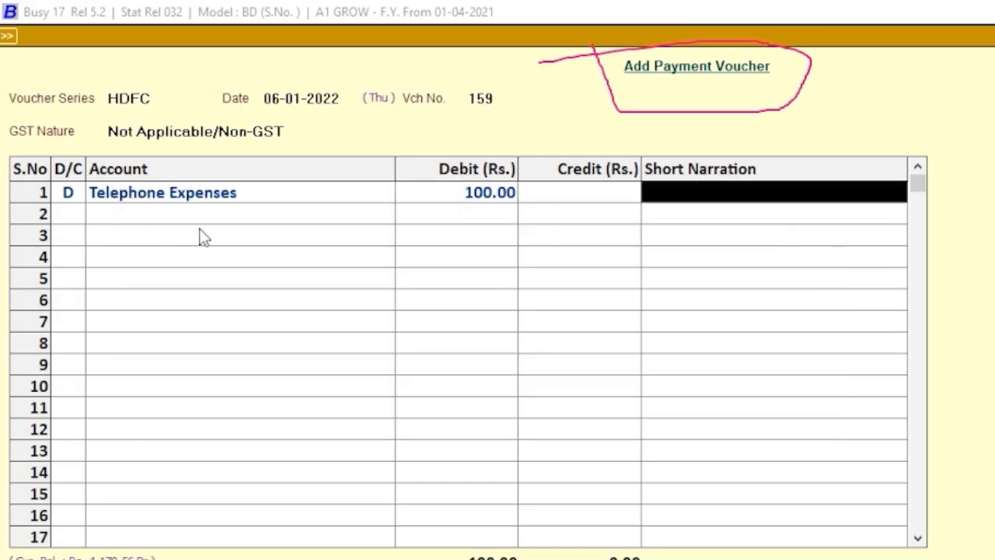
{"action": "key", "text": "Return"}
{"action": "key", "text": "Return"}
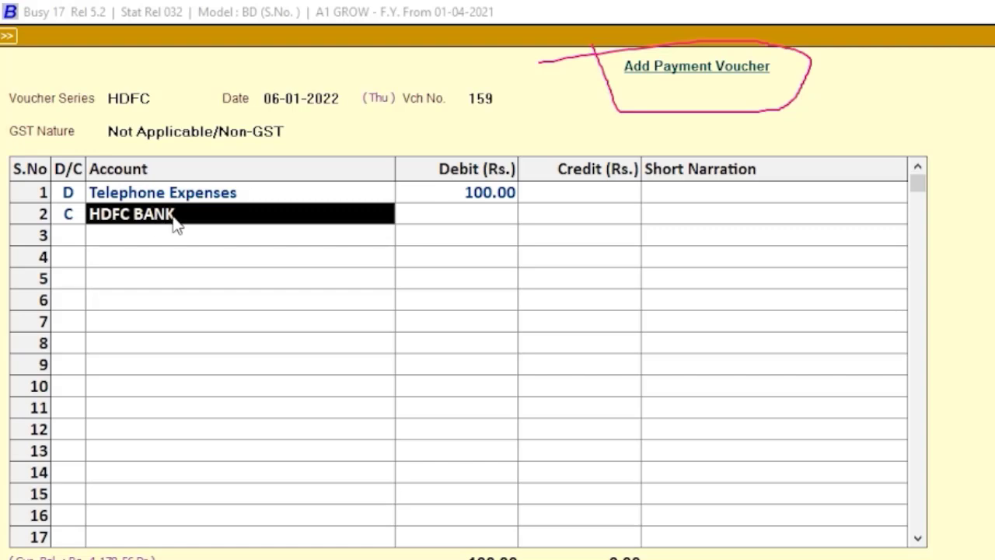
- Replace HDFC BANK with Cash as the credit account in the voucher's second row
{"action": "left_click", "coordinate": [183, 217]}
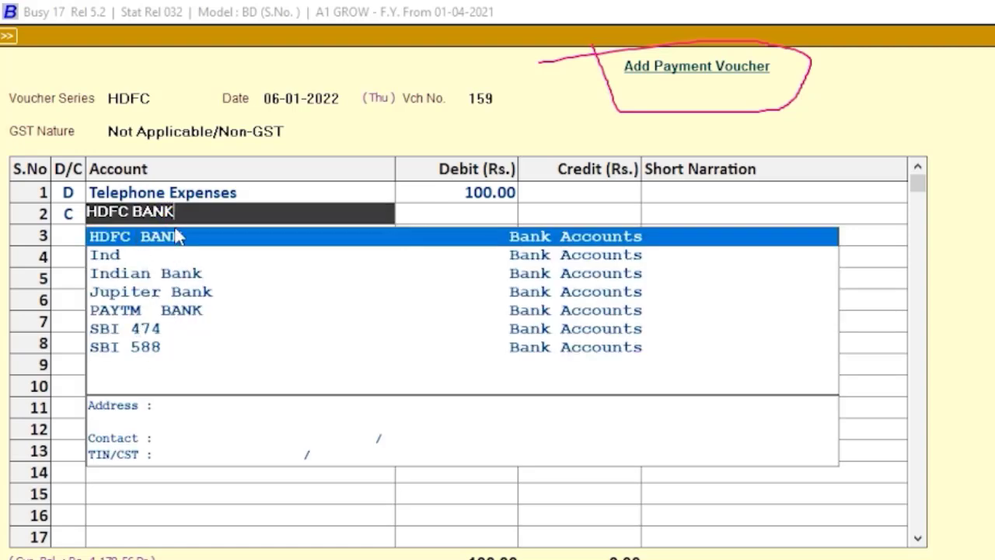
{"action": "left_click_drag", "start_coordinate": [184, 212], "coordinate": [88, 211]}
{"action": "left_click", "coordinate": [85, 215]}
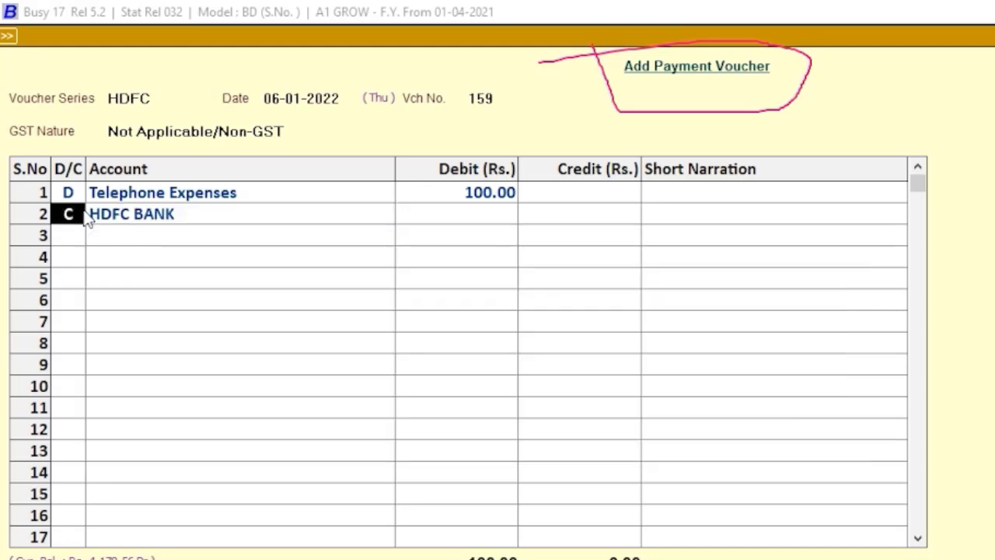
{"action": "left_click", "coordinate": [156, 222]}
{"action": "type", "text": "cash"}
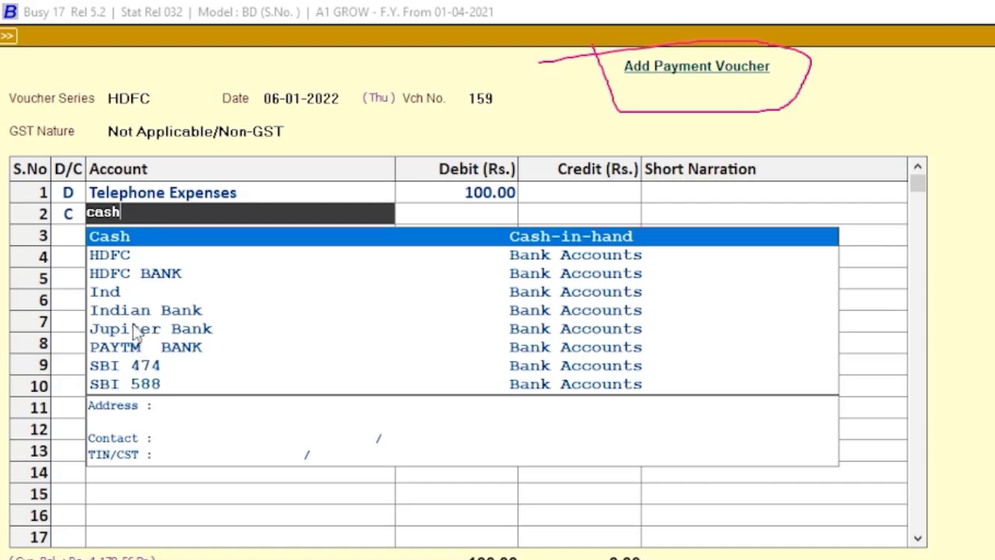
- Discard the payment voucher without saving it
{"action": "key", "text": "Escape"}
{"action": "key", "text": "Escape"}
{"action": "key", "text": "y"}
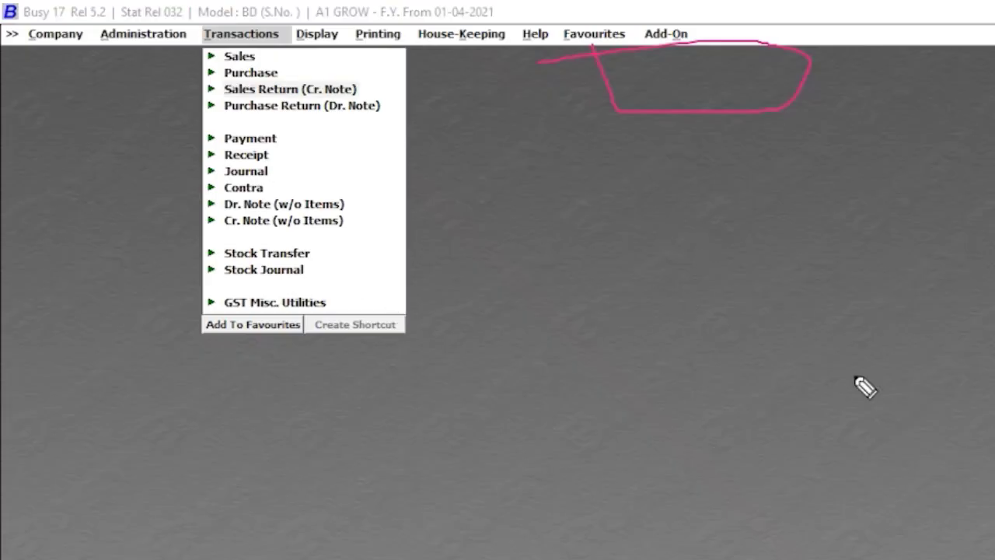
- Mark the Receipt transaction type with a pen tick and a box, and open a new receipt voucher
{"action": "left_click_drag", "start_coordinate": [262, 155], "coordinate": [333, 146]}
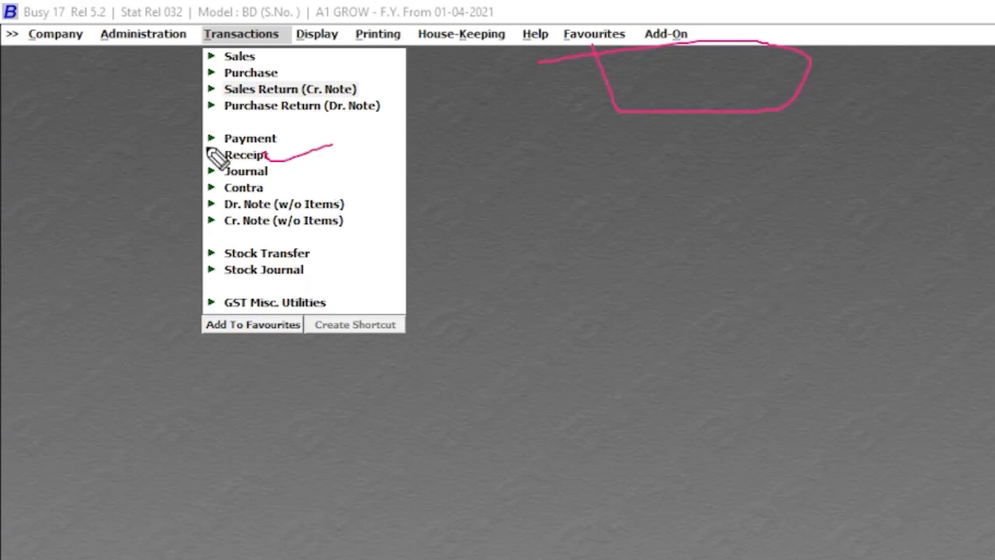
{"action": "mouse_move", "coordinate": [201, 147]}
{"action": "left_mouse_down"}
{"action": "mouse_move", "coordinate": [226, 164]}
{"action": "mouse_move", "coordinate": [274, 165]}
{"action": "mouse_move", "coordinate": [272, 142]}
{"action": "mouse_move", "coordinate": [202, 143]}
{"action": "mouse_move", "coordinate": [201, 159]}
{"action": "left_mouse_up"}
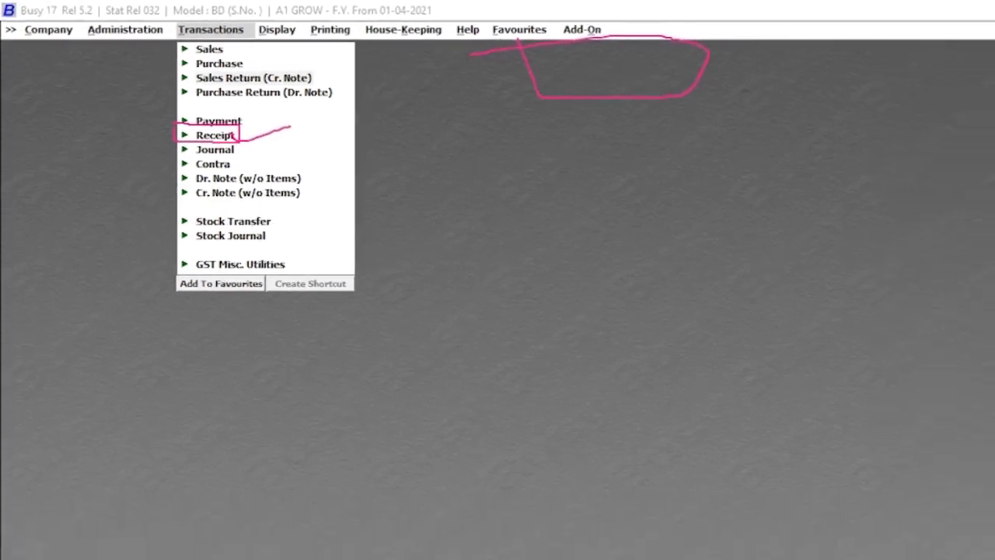
{"action": "left_click", "coordinate": [976, 241]}
{"action": "left_click", "coordinate": [957, 138]}
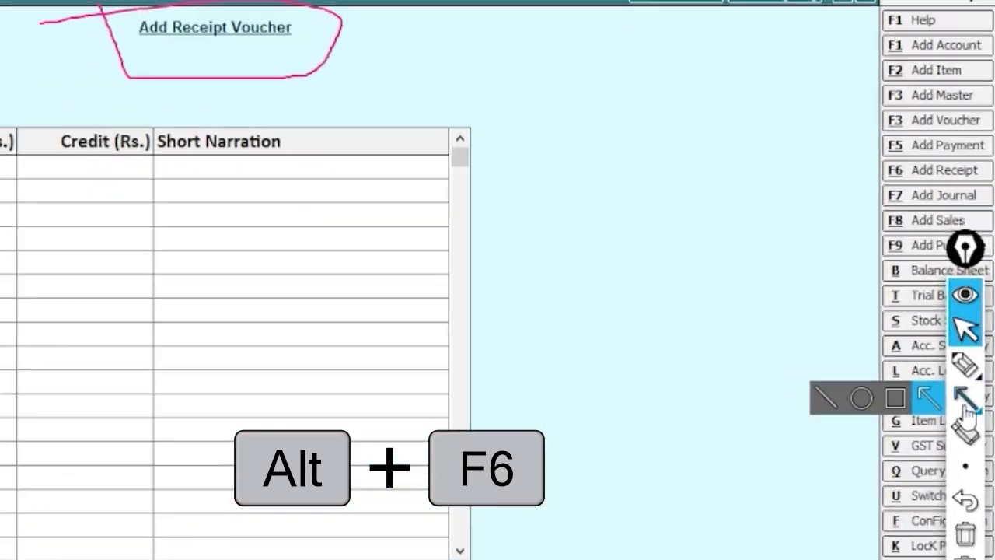
- Outline the shortcut group from Add Payment to Add Purchase with the pen
{"action": "mouse_move", "coordinate": [961, 514]}
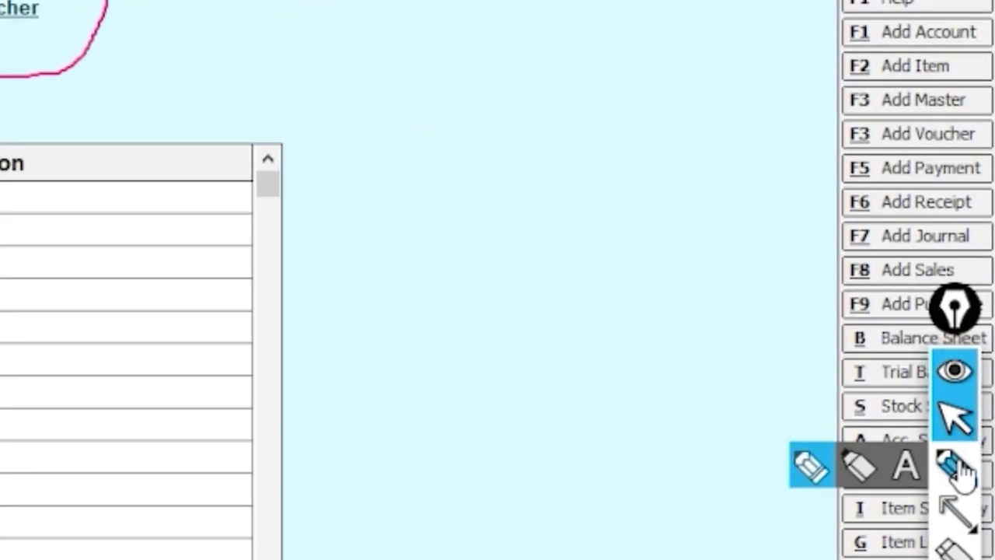
{"action": "left_click", "coordinate": [957, 466]}
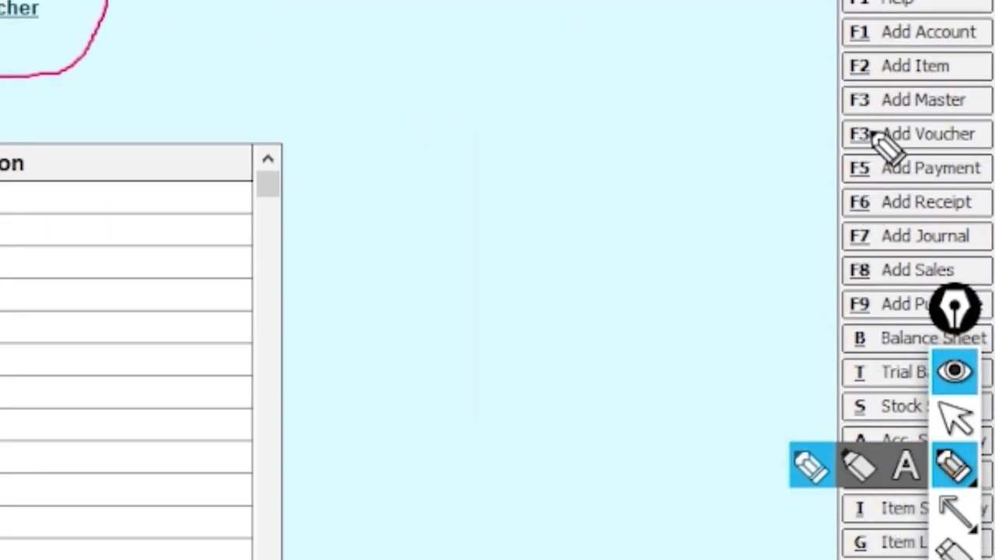
{"action": "mouse_move", "coordinate": [867, 152]}
{"action": "left_mouse_down"}
{"action": "mouse_move", "coordinate": [805, 161]}
{"action": "mouse_move", "coordinate": [822, 371]}
{"action": "mouse_move", "coordinate": [841, 356]}
{"action": "mouse_move", "coordinate": [933, 351]}
{"action": "left_mouse_up"}
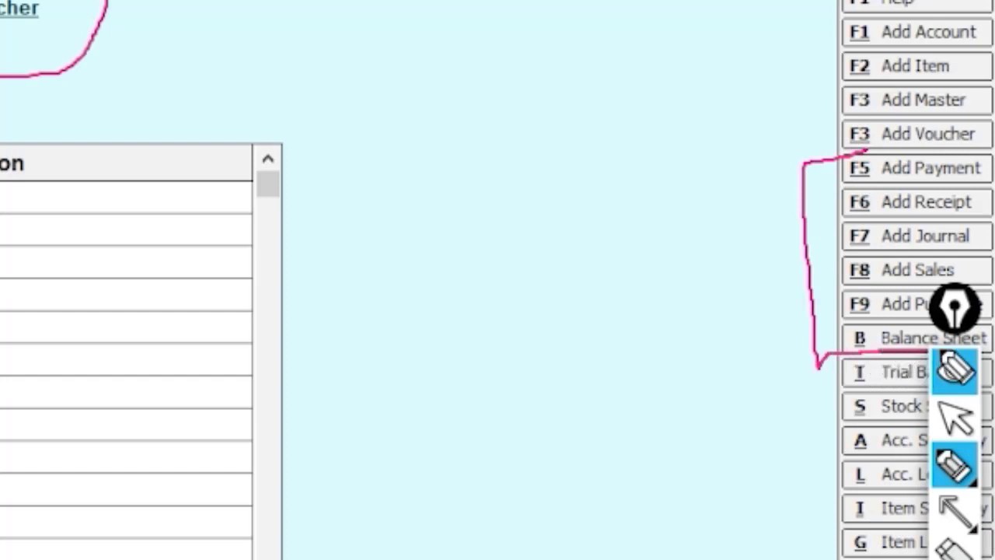
{"action": "mouse_move", "coordinate": [872, 156]}
{"action": "left_mouse_down"}
{"action": "mouse_move", "coordinate": [892, 227]}
{"action": "mouse_move", "coordinate": [893, 325]}
{"action": "mouse_move", "coordinate": [833, 345]}
{"action": "mouse_move", "coordinate": [826, 165]}
{"action": "left_mouse_up"}
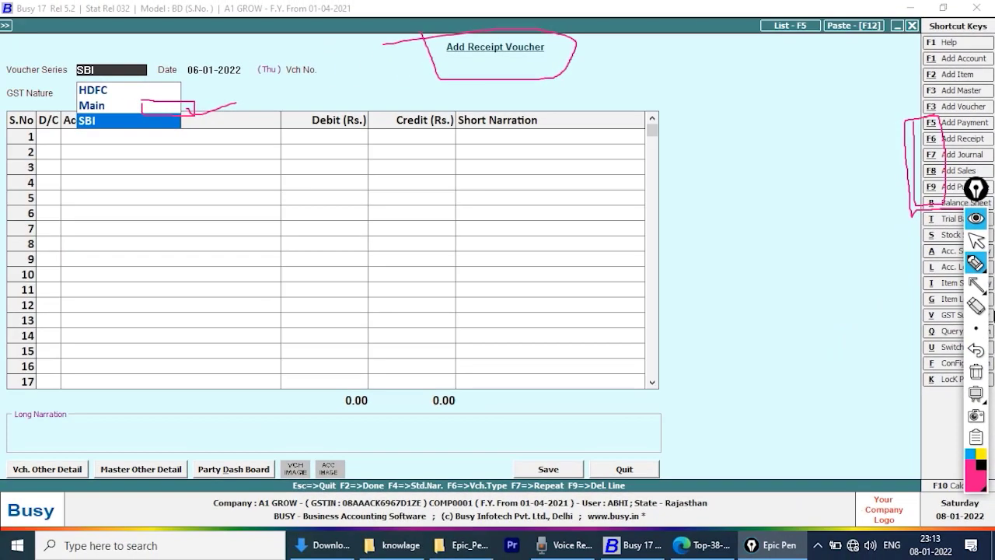
- Erase the pen marks around the shortcut group and over the Voucher Series choices, keeping the title circle
{"action": "left_click", "coordinate": [955, 541]}
{"action": "mouse_move", "coordinate": [891, 296]}
{"action": "left_mouse_down"}
{"action": "mouse_move", "coordinate": [187, 151]}
{"action": "mouse_move", "coordinate": [178, 175]}
{"action": "left_mouse_up"}
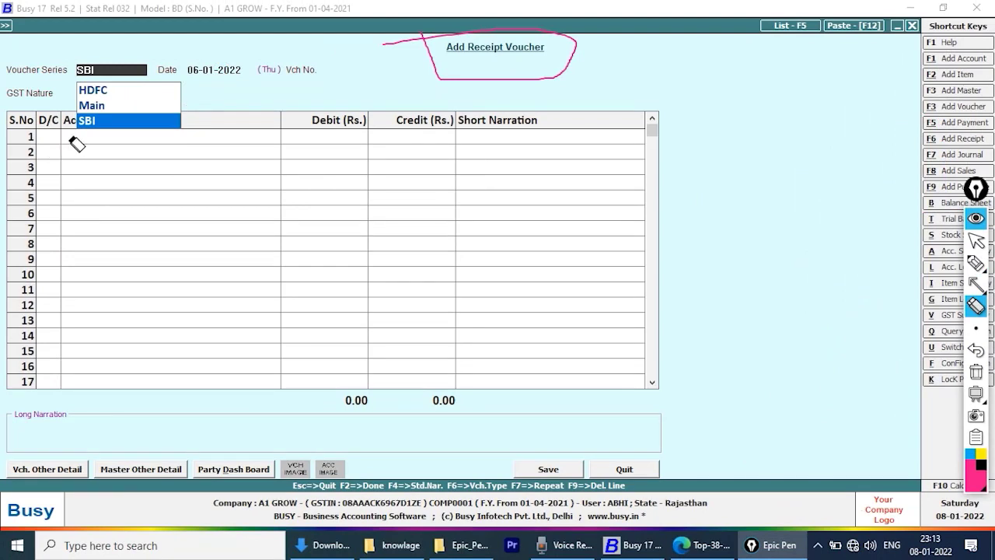
- Leave the receipt voucher without saving it and bring up the list of transaction types
{"action": "mouse_move", "coordinate": [976, 263]}
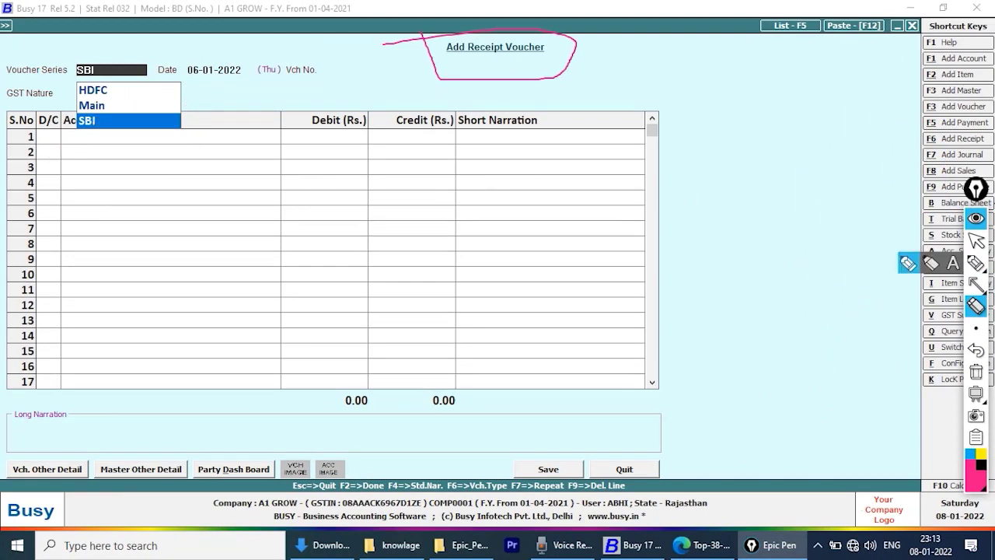
{"action": "left_click", "coordinate": [976, 241]}
{"action": "key", "text": "Return"}
{"action": "key", "text": "Return"}
{"action": "key", "text": "Return"}
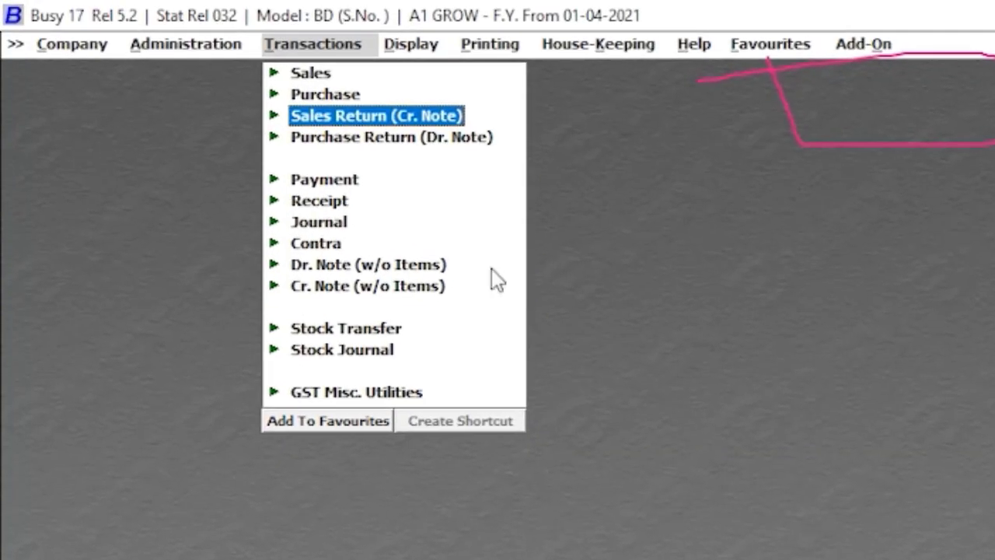
- Mark the Payment and Receipt transaction types with pen ticks and boxes
{"action": "left_click_drag", "start_coordinate": [357, 180], "coordinate": [404, 173]}
{"action": "left_click_drag", "start_coordinate": [336, 195], "coordinate": [499, 178]}
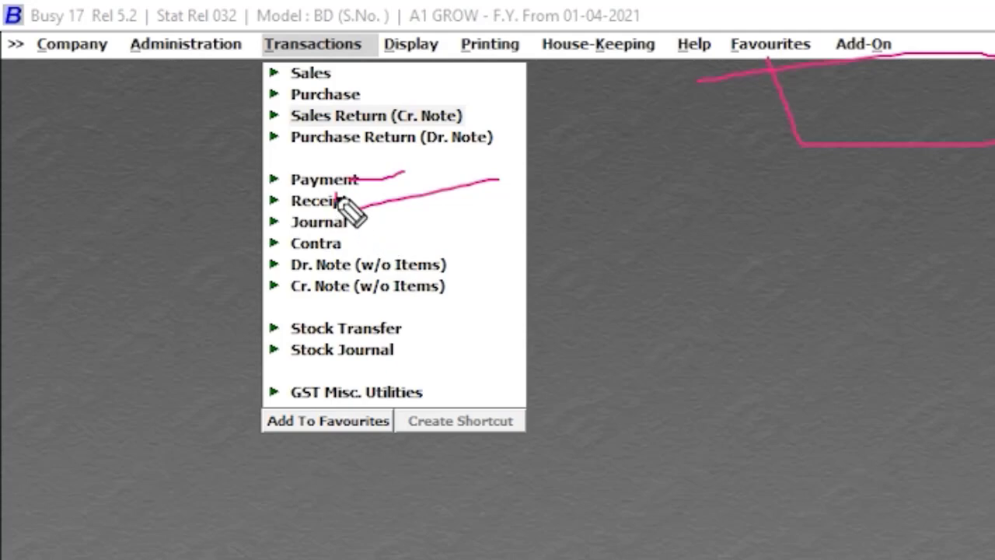
{"action": "mouse_move", "coordinate": [280, 156]}
{"action": "left_mouse_down"}
{"action": "mouse_move", "coordinate": [283, 193]}
{"action": "mouse_move", "coordinate": [349, 199]}
{"action": "mouse_move", "coordinate": [389, 163]}
{"action": "mouse_move", "coordinate": [280, 163]}
{"action": "left_mouse_up"}
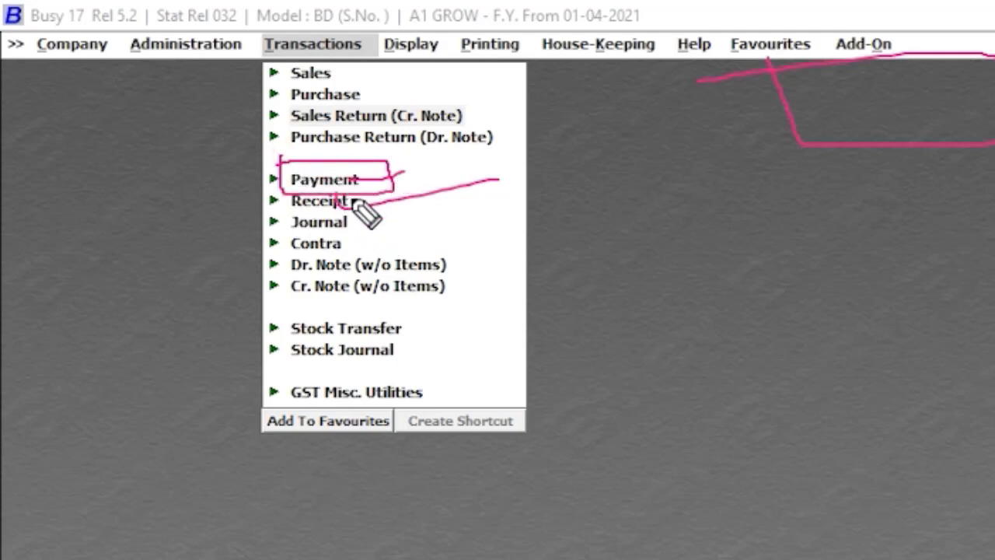
{"action": "mouse_move", "coordinate": [280, 191]}
{"action": "left_mouse_down"}
{"action": "mouse_move", "coordinate": [280, 211]}
{"action": "mouse_move", "coordinate": [373, 215]}
{"action": "mouse_move", "coordinate": [375, 194]}
{"action": "mouse_move", "coordinate": [309, 193]}
{"action": "left_mouse_up"}
{"action": "left_click_drag", "start_coordinate": [261, 191], "coordinate": [293, 189]}
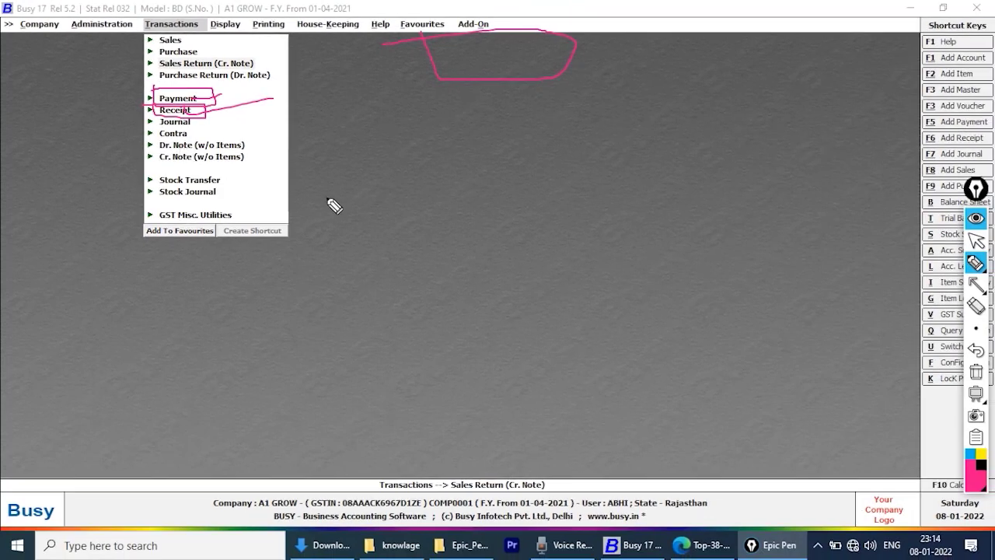
- Handwrite the words "Bank" and "Cash" some distance apart on the empty workspace with the pen
{"action": "mouse_move", "coordinate": [207, 272]}
{"action": "left_mouse_down"}
{"action": "mouse_move", "coordinate": [218, 318]}
{"action": "mouse_move", "coordinate": [239, 293]}
{"action": "mouse_move", "coordinate": [312, 253]}
{"action": "mouse_move", "coordinate": [314, 297]}
{"action": "left_mouse_up"}
{"action": "left_click_drag", "start_coordinate": [620, 216], "coordinate": [608, 285]}
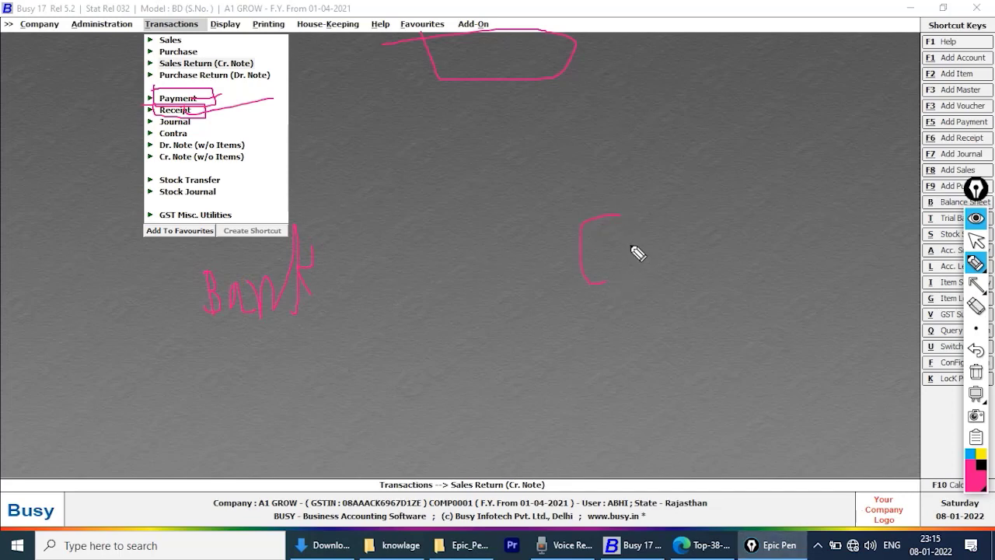
{"action": "left_click_drag", "start_coordinate": [630, 245], "coordinate": [632, 254]}
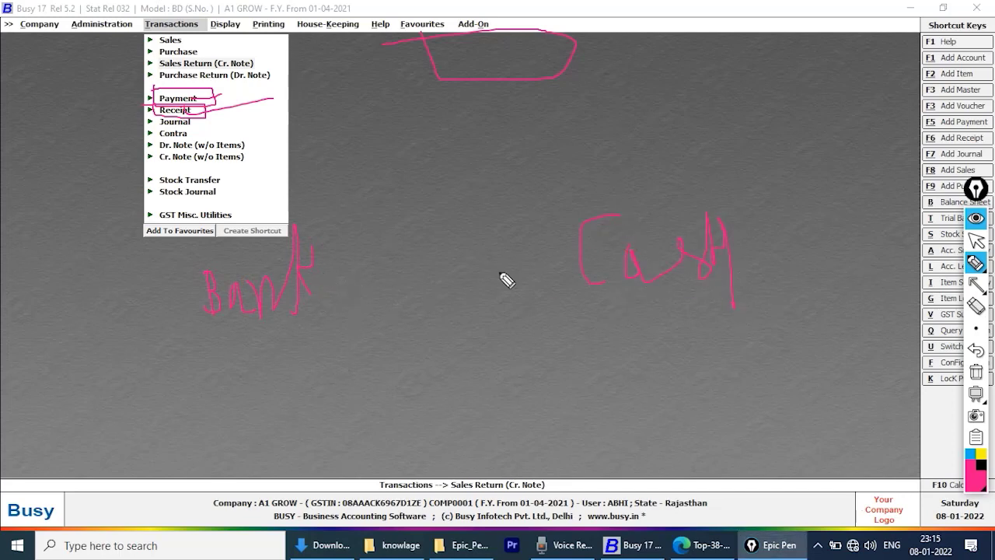
- Draw an arrow from Cash to Bank labelled D and a return arrow from Bank to Cash labelled W
{"action": "left_click_drag", "start_coordinate": [580, 250], "coordinate": [380, 224]}
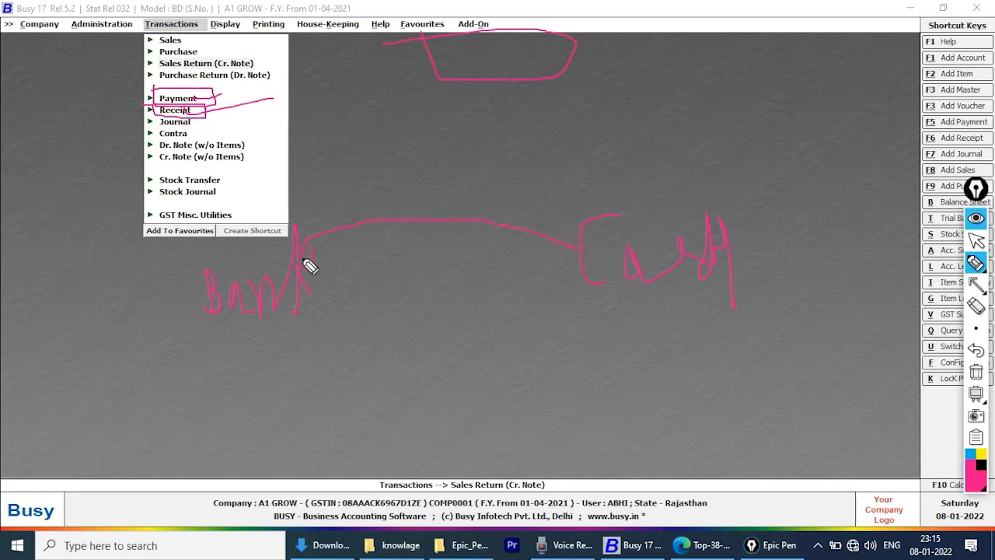
{"action": "mouse_move", "coordinate": [308, 266]}
{"action": "left_mouse_down"}
{"action": "mouse_move", "coordinate": [311, 217]}
{"action": "mouse_move", "coordinate": [340, 260]}
{"action": "left_mouse_up"}
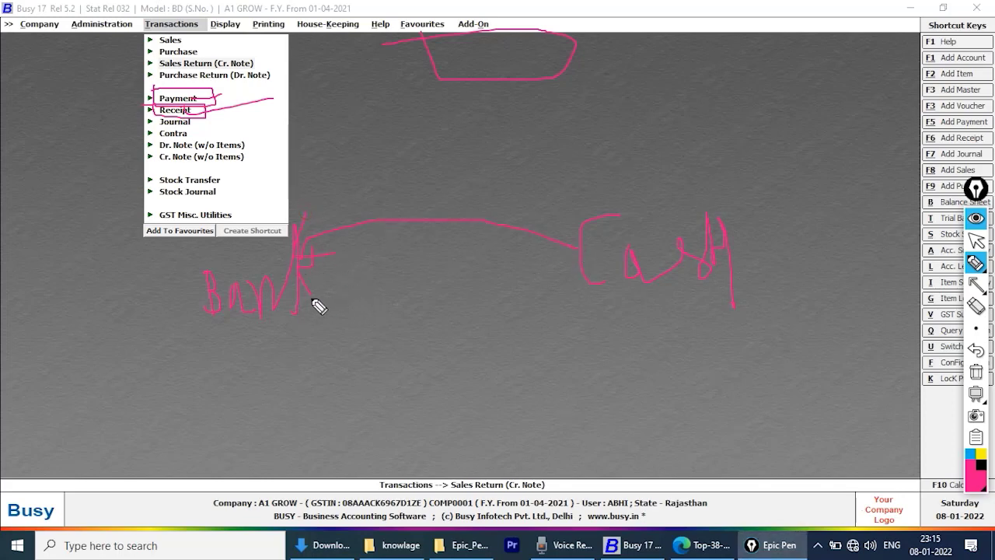
{"action": "mouse_move", "coordinate": [306, 302]}
{"action": "left_mouse_down"}
{"action": "mouse_move", "coordinate": [547, 351]}
{"action": "mouse_move", "coordinate": [589, 324]}
{"action": "mouse_move", "coordinate": [556, 305]}
{"action": "left_mouse_up"}
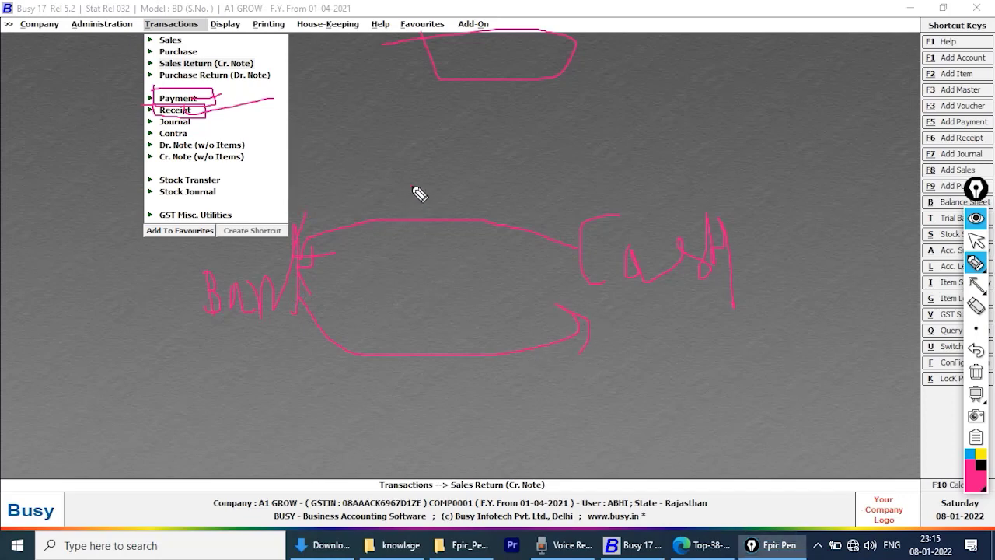
{"action": "mouse_move", "coordinate": [417, 184]}
{"action": "left_mouse_down"}
{"action": "mouse_move", "coordinate": [406, 212]}
{"action": "mouse_move", "coordinate": [418, 205]}
{"action": "left_mouse_up"}
{"action": "mouse_move", "coordinate": [403, 311]}
{"action": "left_mouse_down"}
{"action": "mouse_move", "coordinate": [413, 351]}
{"action": "mouse_move", "coordinate": [436, 355]}
{"action": "mouse_move", "coordinate": [444, 309]}
{"action": "left_mouse_up"}
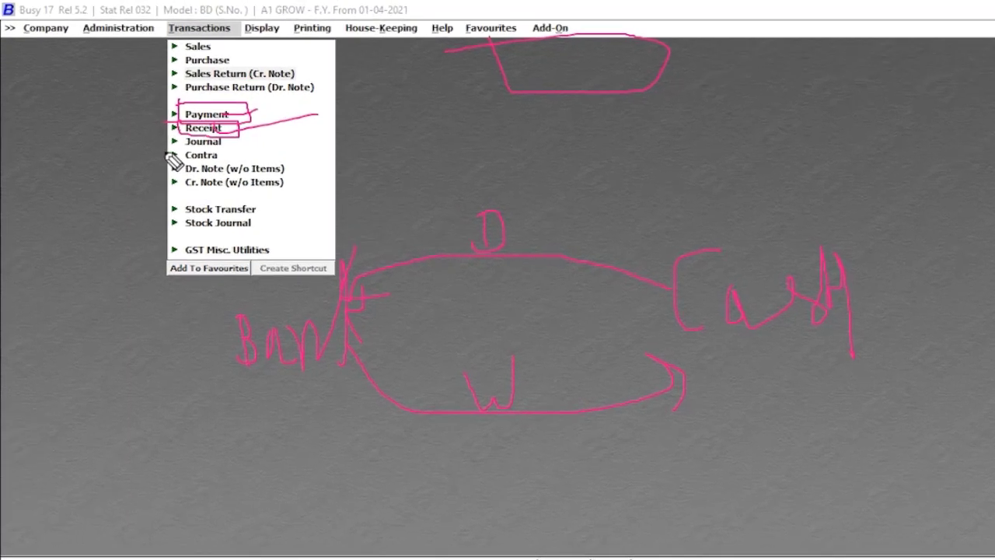
- Outline the Contra transaction type with the pen and handwrite a second "Bank" above Cash
{"action": "mouse_move", "coordinate": [138, 125]}
{"action": "left_mouse_down"}
{"action": "mouse_move", "coordinate": [148, 146]}
{"action": "mouse_move", "coordinate": [198, 138]}
{"action": "mouse_move", "coordinate": [182, 130]}
{"action": "left_mouse_up"}
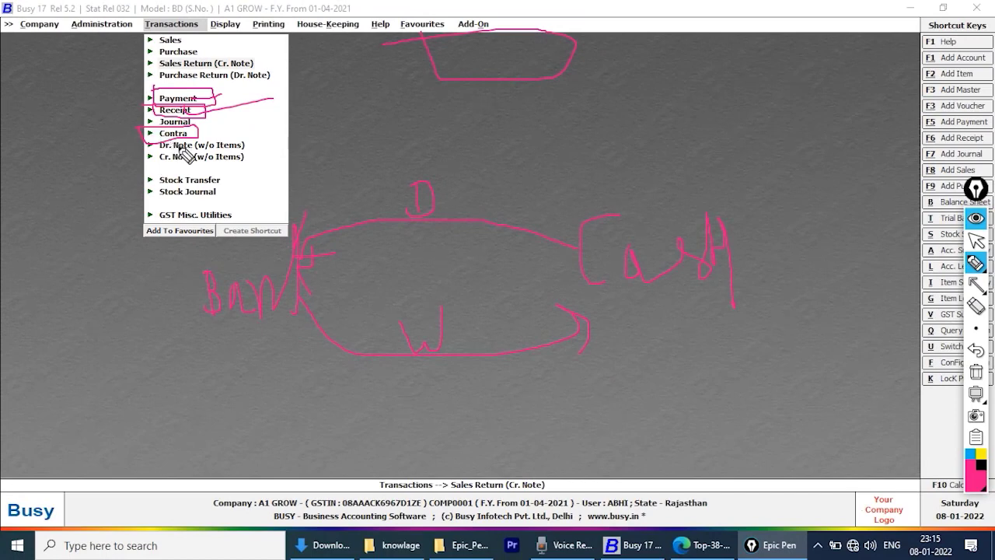
{"action": "left_click_drag", "start_coordinate": [536, 125], "coordinate": [555, 164]}
{"action": "mouse_move", "coordinate": [544, 123]}
{"action": "left_mouse_down"}
{"action": "mouse_move", "coordinate": [565, 150]}
{"action": "mouse_move", "coordinate": [544, 171]}
{"action": "left_mouse_up"}
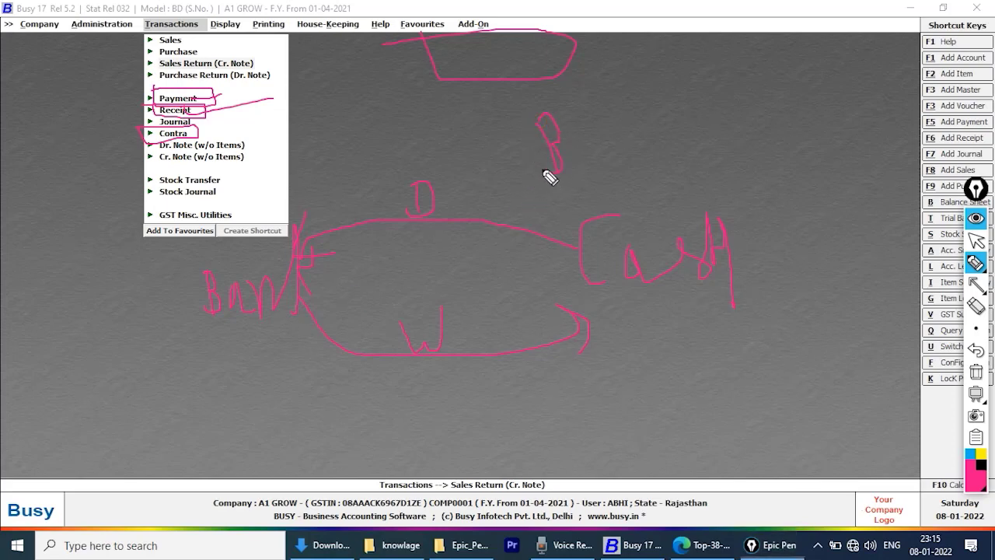
{"action": "mouse_move", "coordinate": [595, 145]}
{"action": "left_mouse_down"}
{"action": "mouse_move", "coordinate": [604, 171]}
{"action": "mouse_move", "coordinate": [617, 140]}
{"action": "mouse_move", "coordinate": [631, 162]}
{"action": "left_mouse_up"}
{"action": "left_click_drag", "start_coordinate": [644, 96], "coordinate": [647, 163]}
{"action": "left_click_drag", "start_coordinate": [655, 117], "coordinate": [673, 155]}
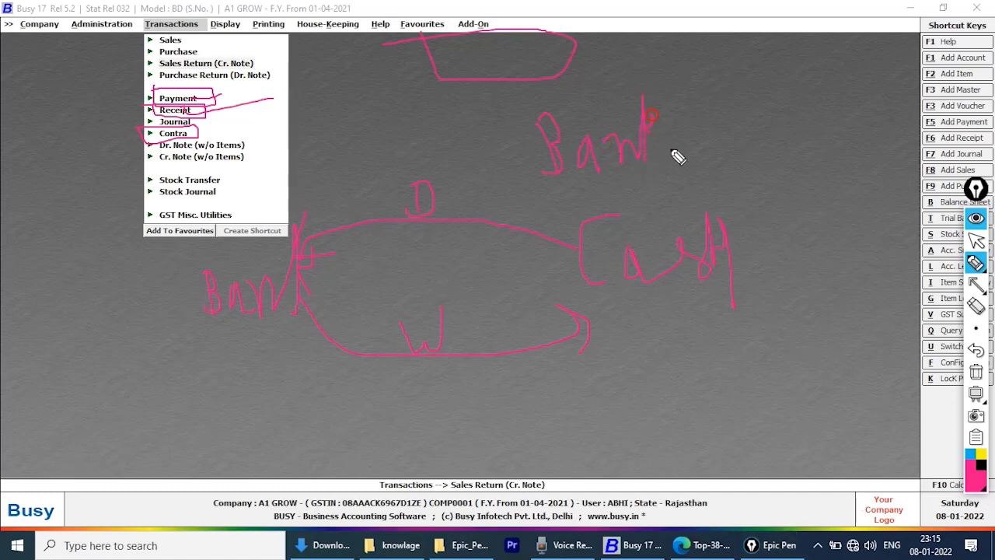
- Draw an arrow from the first Bank to the second one and label the two banks S and H
{"action": "left_click", "coordinate": [276, 276]}
{"action": "mouse_move", "coordinate": [418, 165]}
{"action": "left_mouse_down"}
{"action": "mouse_move", "coordinate": [521, 159]}
{"action": "mouse_move", "coordinate": [513, 164]}
{"action": "left_mouse_up"}
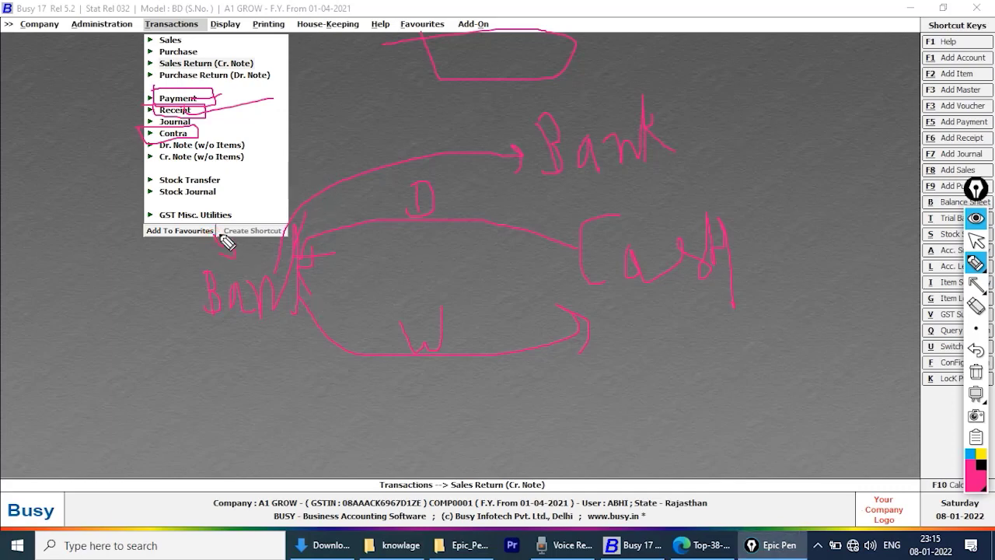
{"action": "left_click_drag", "start_coordinate": [223, 241], "coordinate": [263, 221]}
{"action": "mouse_move", "coordinate": [606, 56]}
{"action": "left_mouse_down"}
{"action": "mouse_move", "coordinate": [608, 100]}
{"action": "mouse_move", "coordinate": [623, 73]}
{"action": "left_mouse_up"}
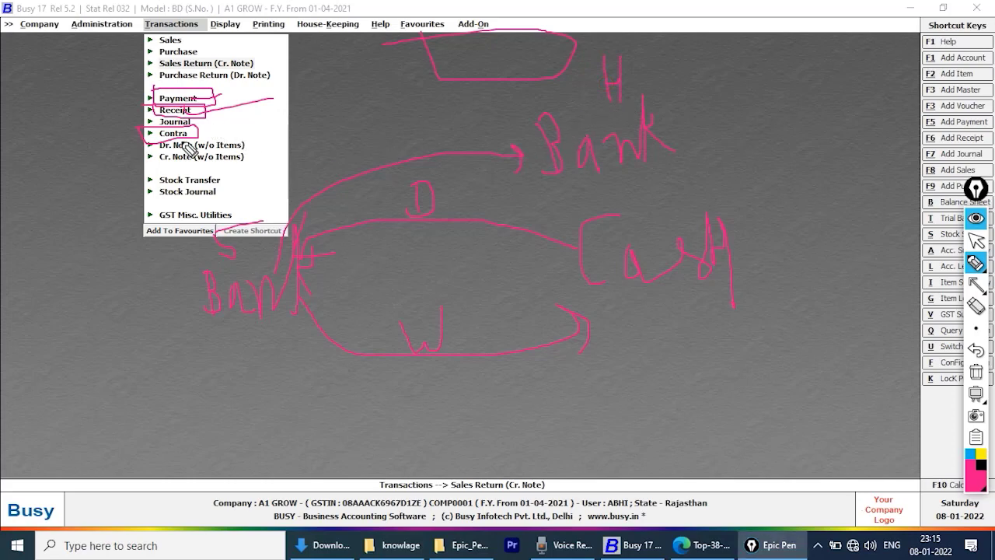
- Retrace the transfer lines between the two banks and add another arrow from the first Bank to Cash
{"action": "mouse_move", "coordinate": [552, 163]}
{"action": "left_mouse_down"}
{"action": "mouse_move", "coordinate": [291, 241]}
{"action": "mouse_move", "coordinate": [278, 235]}
{"action": "left_mouse_up"}
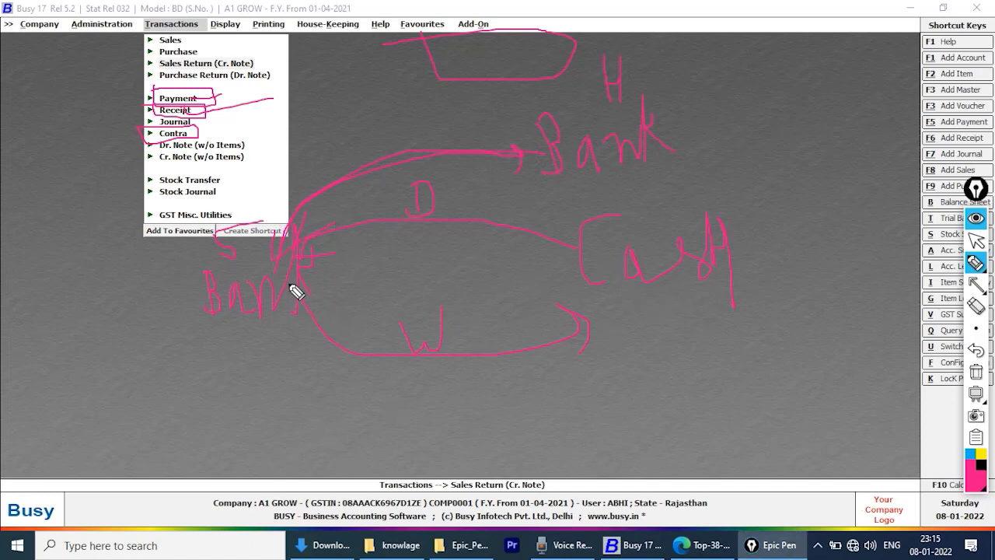
{"action": "left_click_drag", "start_coordinate": [509, 152], "coordinate": [513, 168]}
{"action": "left_click_drag", "start_coordinate": [296, 270], "coordinate": [583, 255]}
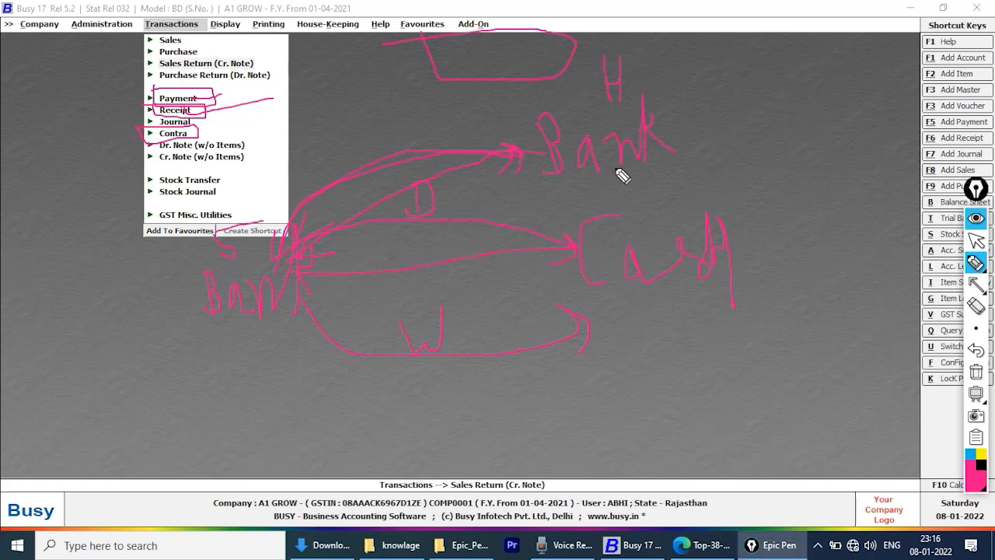
- Erase the whole bank and cash sketch together with the pen marks on Payment, Receipt and Contra
{"action": "left_click", "coordinate": [975, 306]}
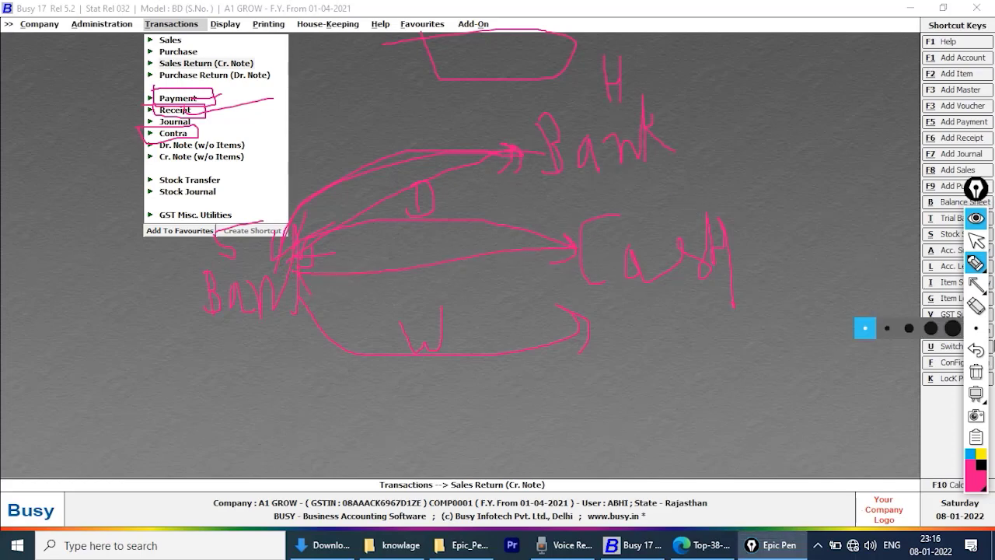
{"action": "mouse_move", "coordinate": [467, 438]}
{"action": "left_mouse_down"}
{"action": "mouse_move", "coordinate": [362, 325]}
{"action": "mouse_move", "coordinate": [754, 235]}
{"action": "left_mouse_up"}
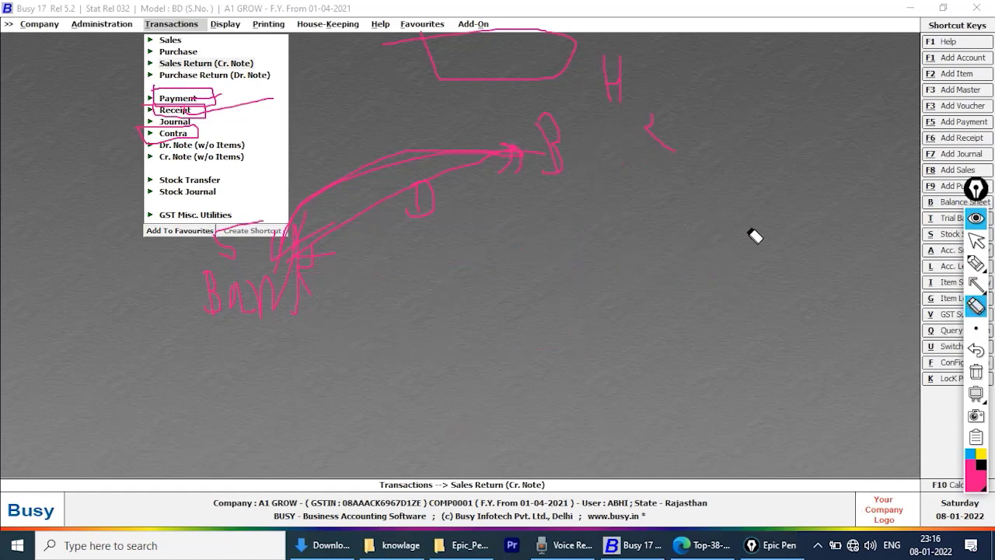
{"action": "mouse_move", "coordinate": [526, 105]}
{"action": "left_mouse_down"}
{"action": "mouse_move", "coordinate": [628, 138]}
{"action": "mouse_move", "coordinate": [404, 102]}
{"action": "left_mouse_up"}
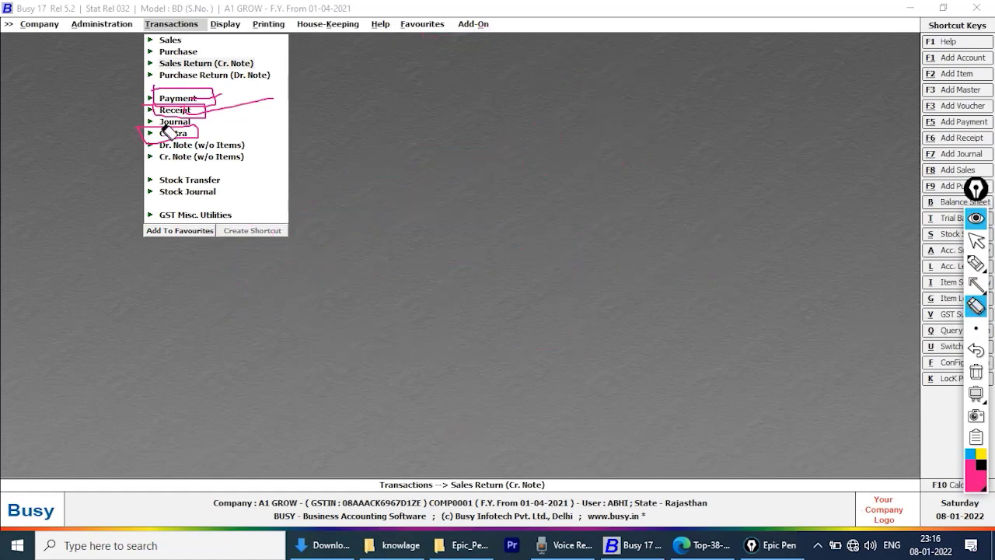
{"action": "left_click_drag", "start_coordinate": [165, 131], "coordinate": [167, 73]}
{"action": "mouse_move", "coordinate": [978, 266]}
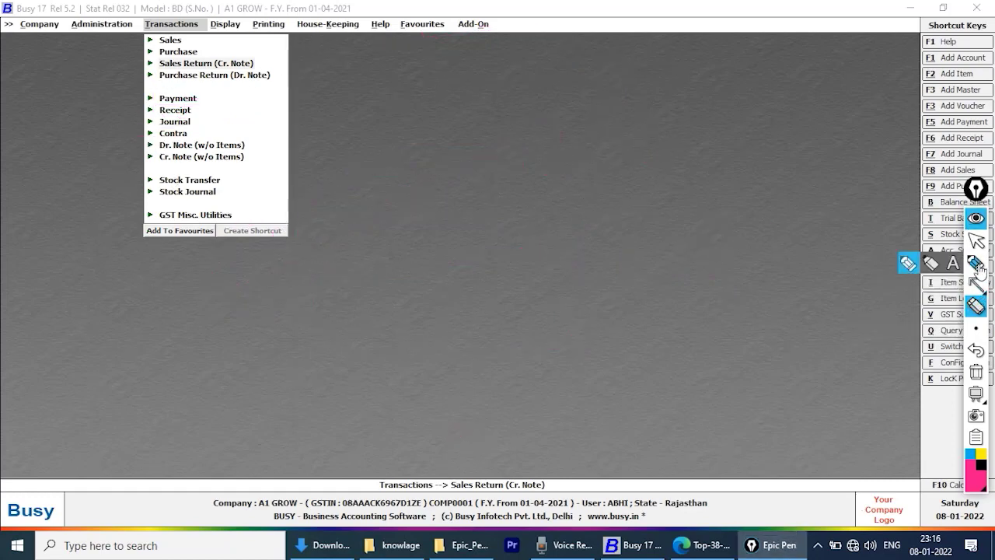
{"action": "left_click", "coordinate": [976, 241]}
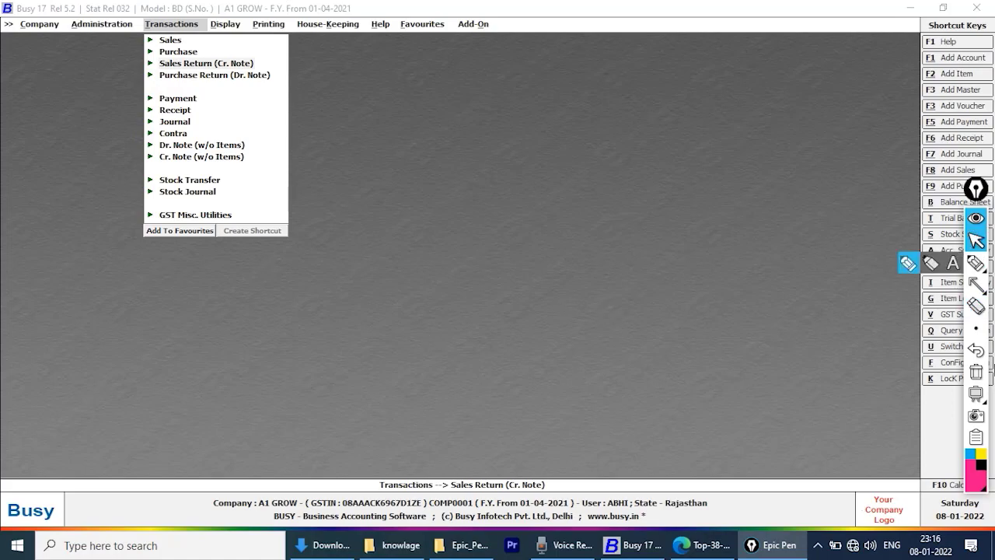
- Mark the Journal transaction type with a pen box and a tick
{"action": "left_click", "coordinate": [977, 305]}
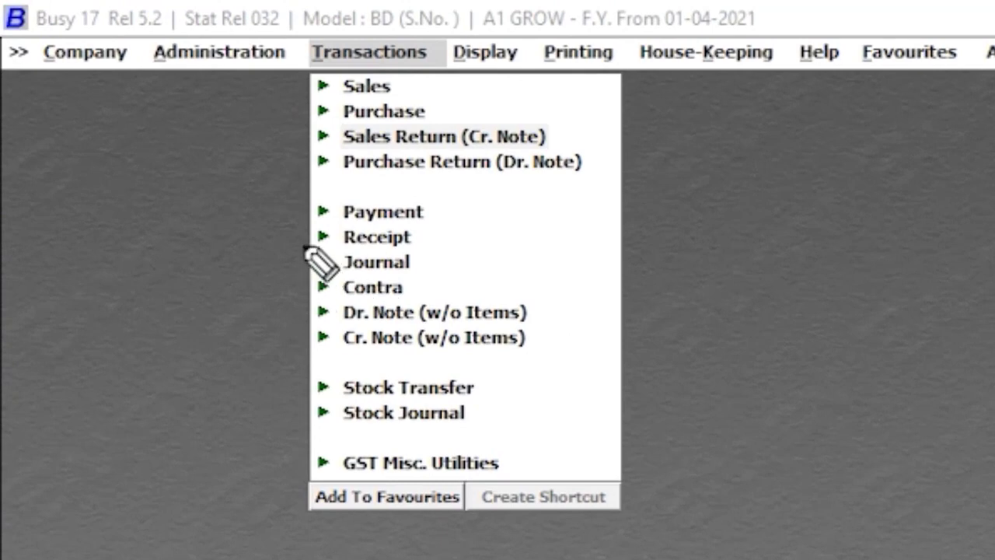
{"action": "mouse_move", "coordinate": [306, 249]}
{"action": "left_mouse_down"}
{"action": "mouse_move", "coordinate": [303, 269]}
{"action": "mouse_move", "coordinate": [411, 270]}
{"action": "mouse_move", "coordinate": [419, 255]}
{"action": "mouse_move", "coordinate": [300, 250]}
{"action": "left_mouse_up"}
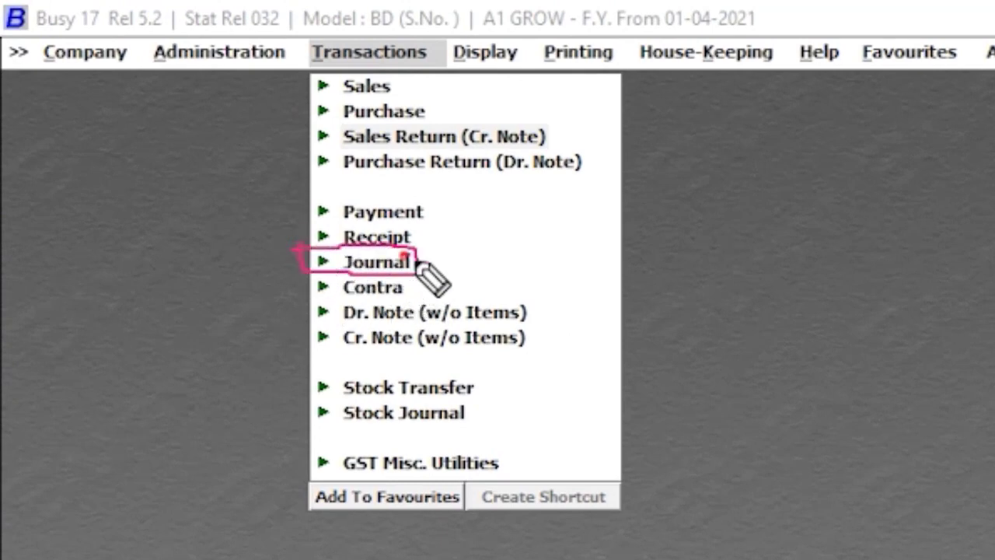
{"action": "left_click_drag", "start_coordinate": [417, 263], "coordinate": [495, 230]}
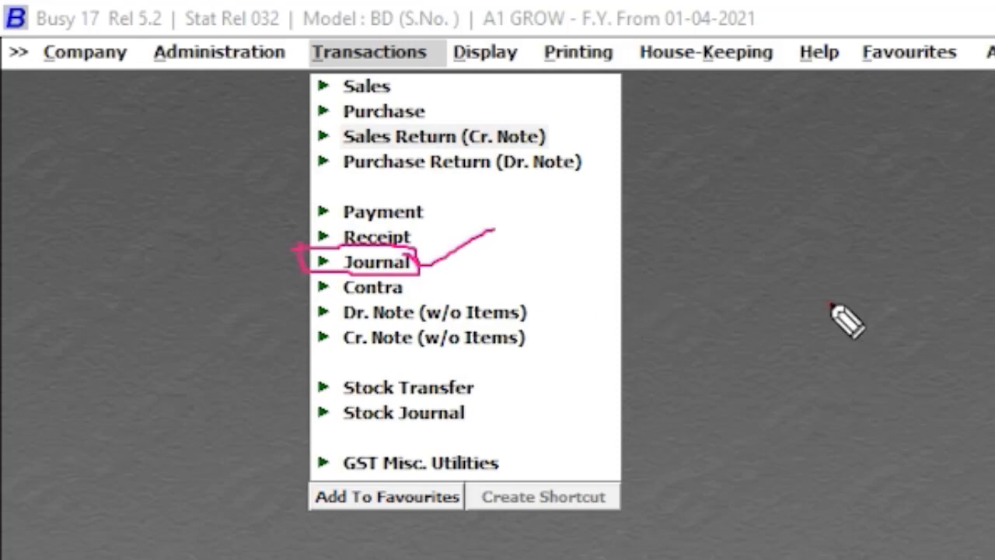
- Handwrite "Exp." beside the transaction list with the pen and circle its final dot
{"action": "left_click_drag", "start_coordinate": [830, 304], "coordinate": [849, 449]}
{"action": "left_click_drag", "start_coordinate": [842, 395], "coordinate": [886, 394]}
{"action": "left_click_drag", "start_coordinate": [831, 320], "coordinate": [894, 319]}
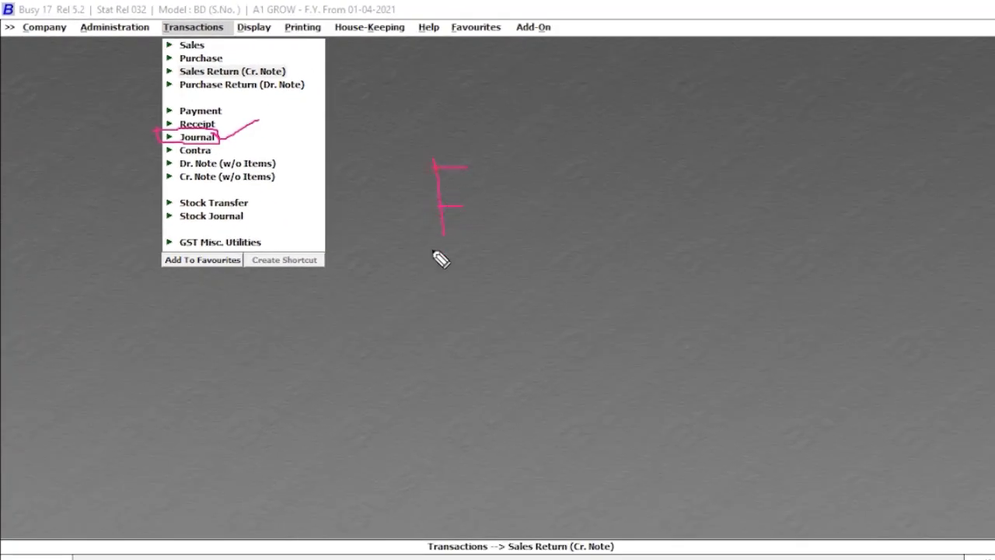
{"action": "left_click_drag", "start_coordinate": [444, 227], "coordinate": [491, 227]}
{"action": "mouse_move", "coordinate": [478, 194]}
{"action": "left_mouse_down"}
{"action": "mouse_move", "coordinate": [523, 222]}
{"action": "mouse_move", "coordinate": [548, 265]}
{"action": "left_mouse_up"}
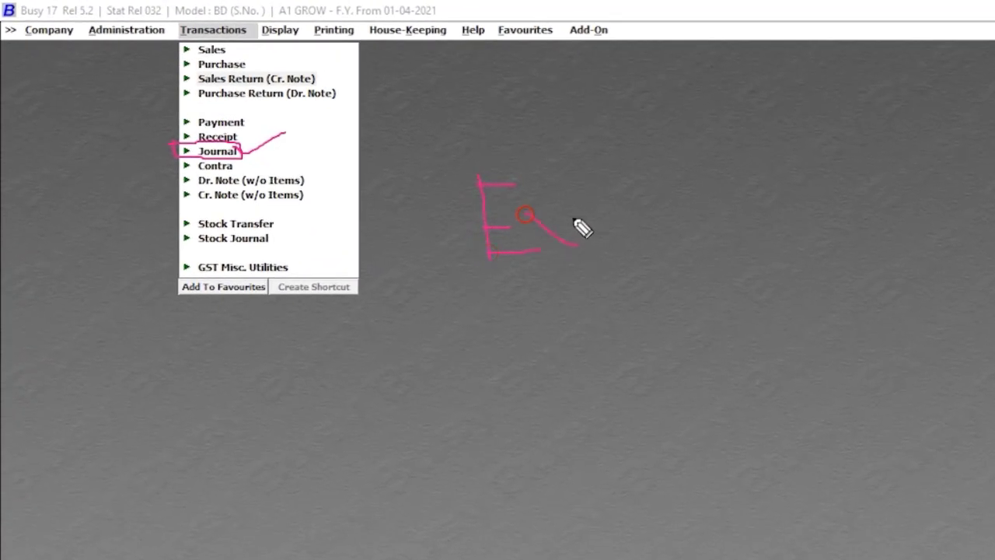
{"action": "left_click_drag", "start_coordinate": [596, 205], "coordinate": [605, 297]}
{"action": "mouse_move", "coordinate": [599, 206]}
{"action": "left_mouse_down"}
{"action": "mouse_move", "coordinate": [635, 215]}
{"action": "mouse_move", "coordinate": [601, 245]}
{"action": "left_mouse_up"}
{"action": "left_click", "coordinate": [660, 243]}
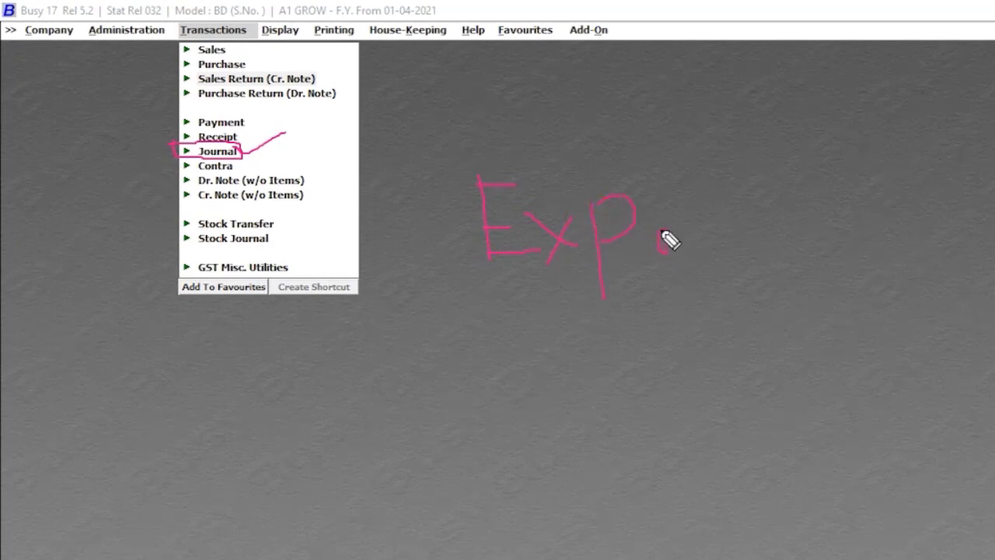
{"action": "mouse_move", "coordinate": [663, 237]}
{"action": "left_mouse_down"}
{"action": "mouse_move", "coordinate": [671, 218]}
{"action": "mouse_move", "coordinate": [691, 290]}
{"action": "mouse_move", "coordinate": [662, 222]}
{"action": "mouse_move", "coordinate": [663, 249]}
{"action": "left_mouse_up"}
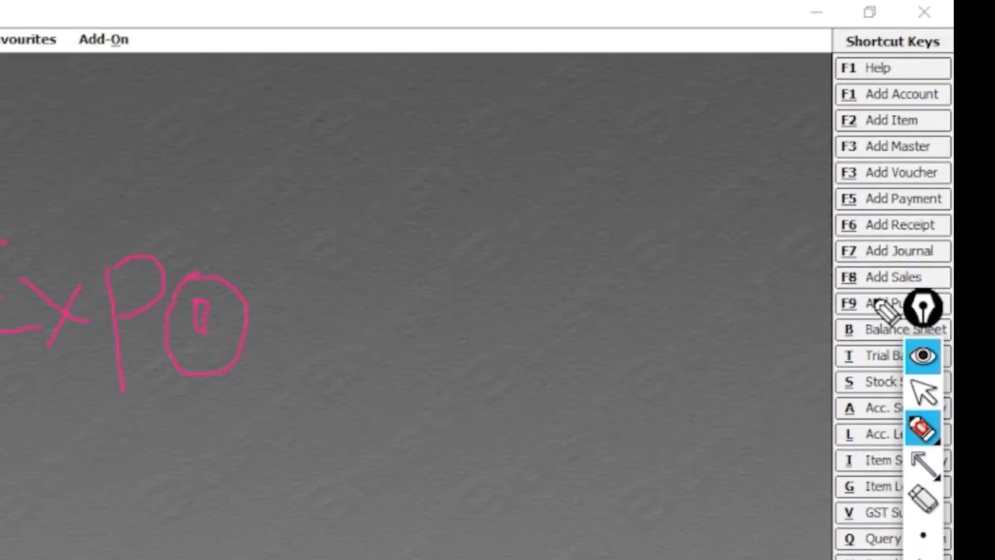
- Open a new journal voucher, set its Voucher Series to Main and accept the date 05-01-2022
{"action": "left_click", "coordinate": [924, 392]}
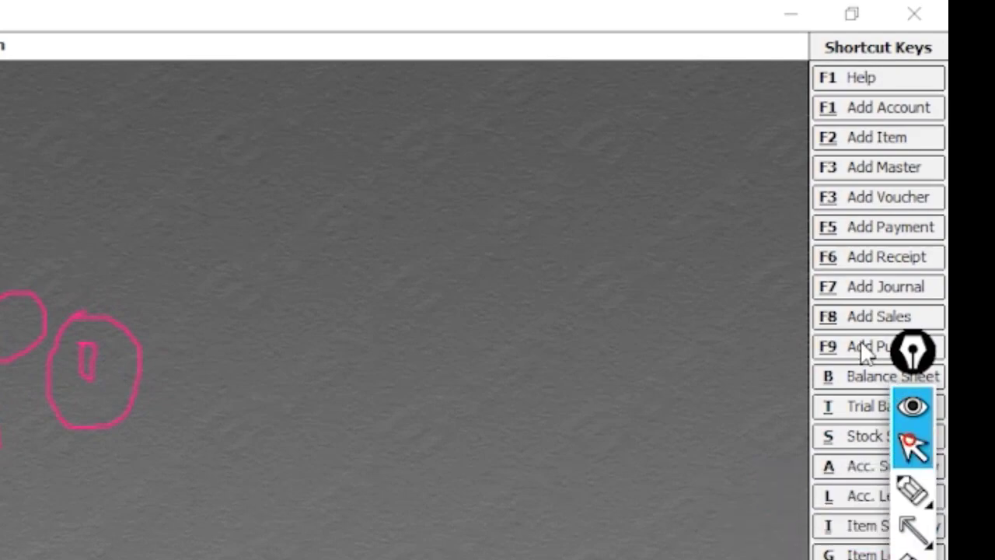
{"action": "left_click", "coordinate": [852, 288]}
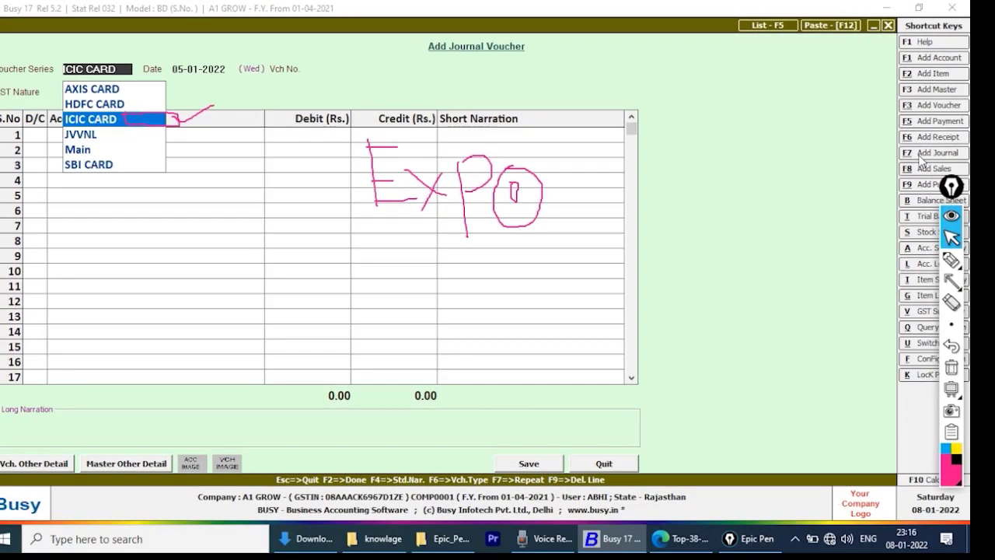
{"action": "key", "text": "Down"}
{"action": "key", "text": "Down"}
{"action": "key", "text": "Return"}
{"action": "key", "text": "Return"}
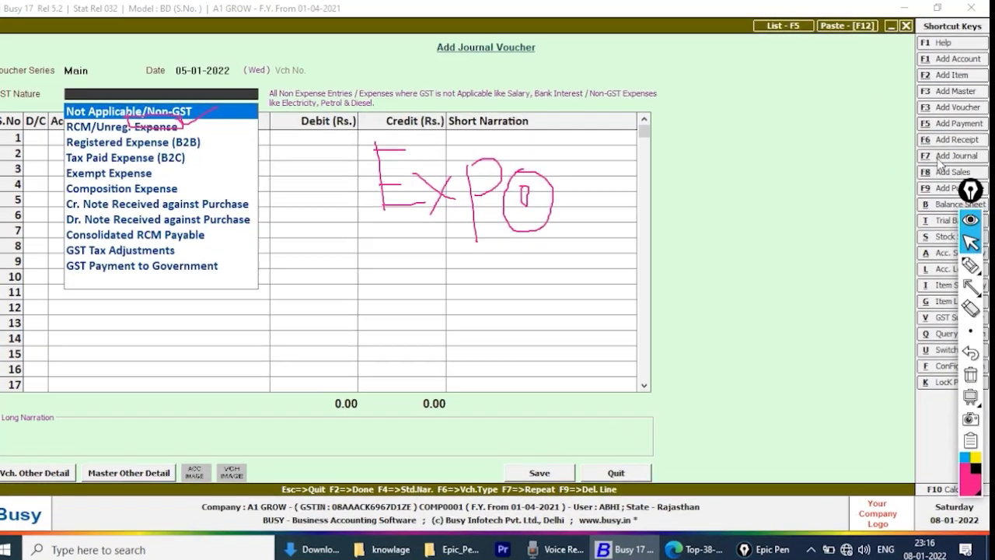
- Set the GST Nature to Not Applicable/Non-GST and debit Water & Electricity Expenses with 100 in the first row
{"action": "key", "text": "Return"}
{"action": "key", "text": "Return"}
{"action": "key", "text": "Return"}
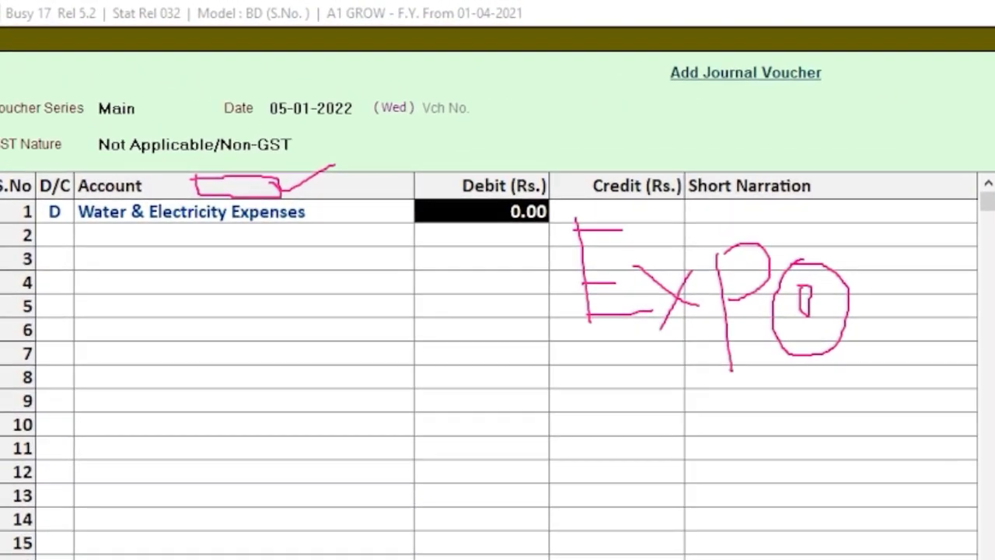
{"action": "type", "text": "100"}
{"action": "key", "text": "Return"}
{"action": "key", "text": "Return"}
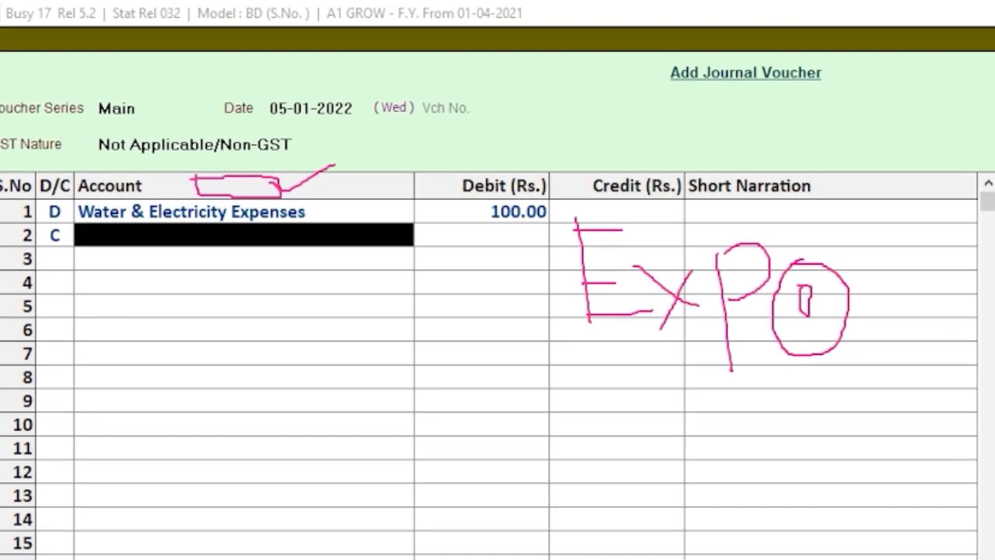
- Credit the JVVNL HOME account with 100 in the journal voucher's second row
{"action": "type", "text": "jvv"}
{"action": "key", "text": "Return"}
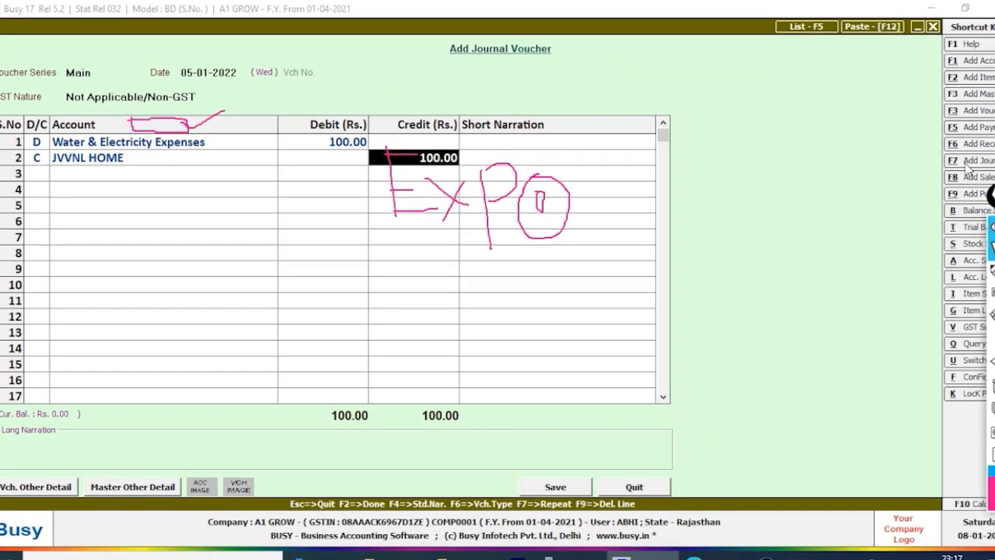
{"action": "key", "text": "Left"}
{"action": "key", "text": "Left"}
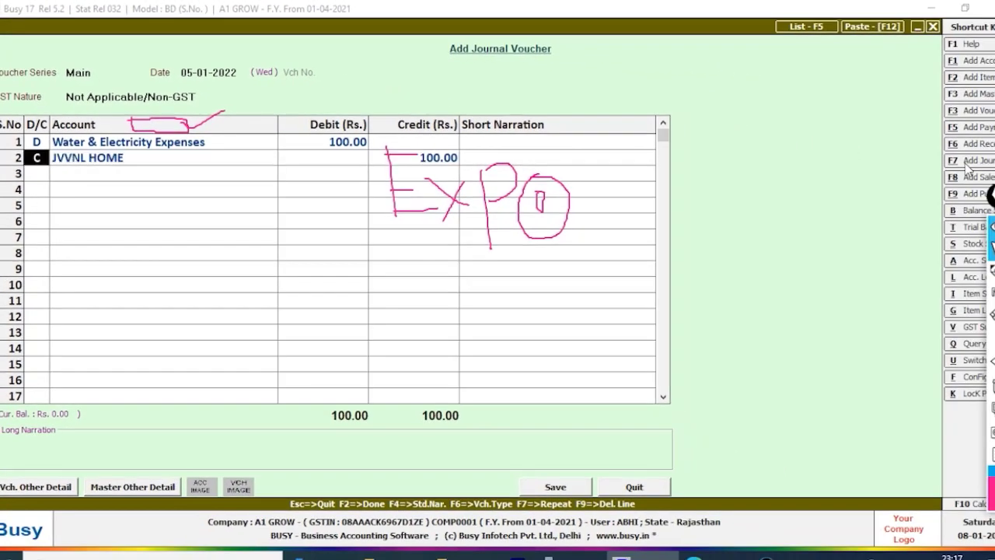
{"action": "key", "text": "Return"}
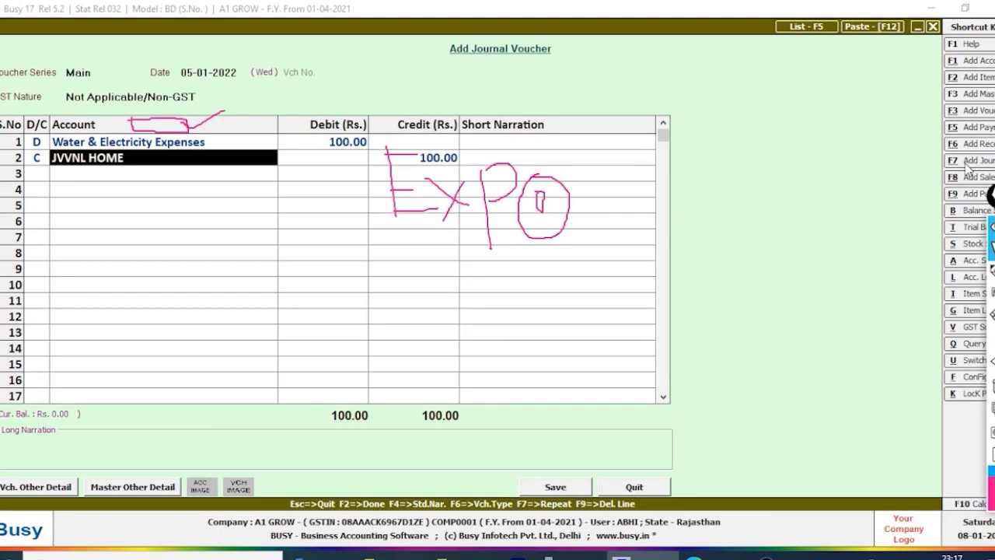
- Handwrite a sample party's name with the pen over the voucher's lower account rows and put a 5 above it
{"action": "left_click", "coordinate": [992, 271]}
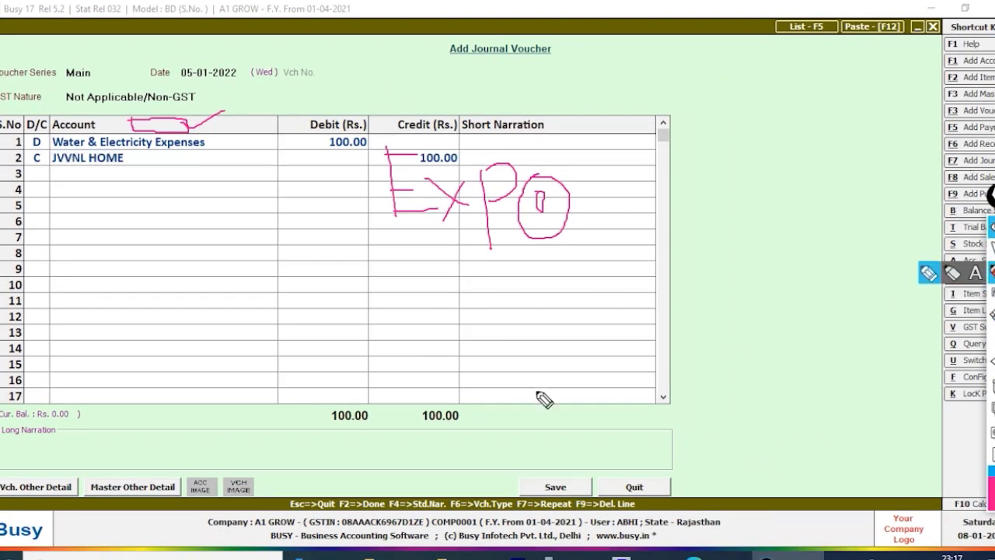
{"action": "mouse_move", "coordinate": [141, 300]}
{"action": "left_mouse_down"}
{"action": "mouse_move", "coordinate": [140, 272]}
{"action": "mouse_move", "coordinate": [138, 300]}
{"action": "mouse_move", "coordinate": [156, 307]}
{"action": "mouse_move", "coordinate": [169, 289]}
{"action": "mouse_move", "coordinate": [233, 308]}
{"action": "left_mouse_up"}
{"action": "left_click", "coordinate": [178, 230]}
{"action": "left_click_drag", "start_coordinate": [178, 224], "coordinate": [182, 263]}
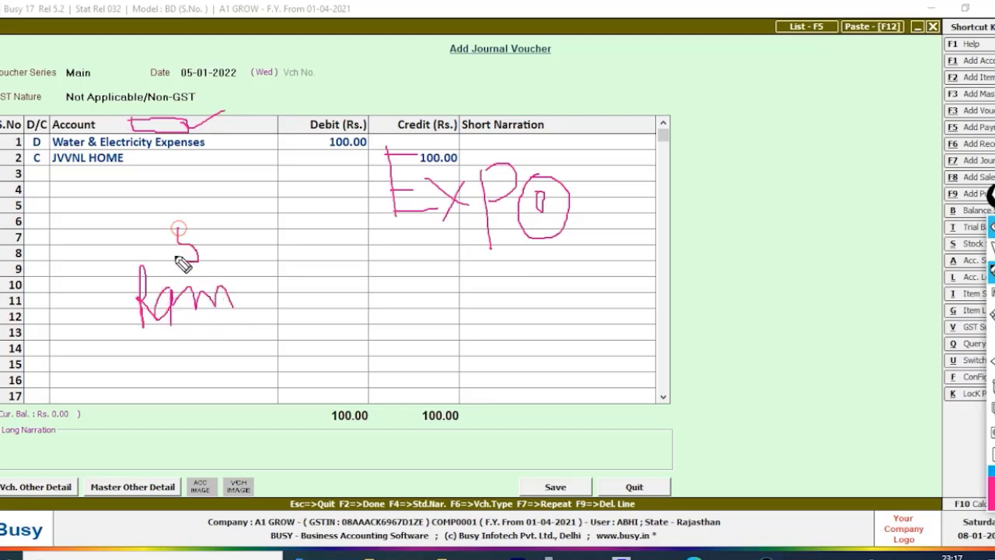
{"action": "left_click_drag", "start_coordinate": [178, 220], "coordinate": [208, 220]}
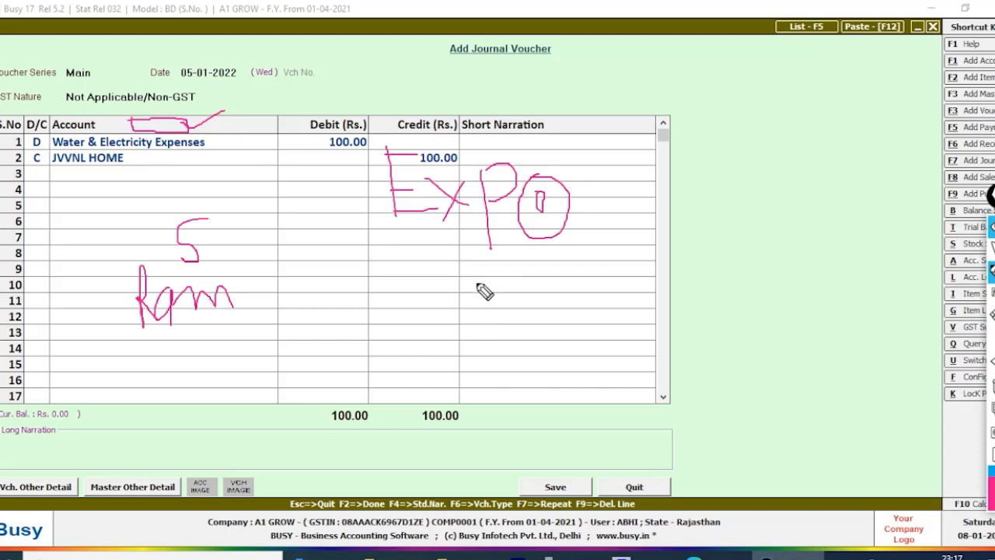
- Handwrite and circle a second party's abbreviation below the "Exp." note, with a circled 50 beneath it
{"action": "mouse_move", "coordinate": [504, 263]}
{"action": "left_mouse_down"}
{"action": "mouse_move", "coordinate": [499, 297]}
{"action": "mouse_move", "coordinate": [522, 298]}
{"action": "left_mouse_up"}
{"action": "left_click_drag", "start_coordinate": [528, 283], "coordinate": [514, 309]}
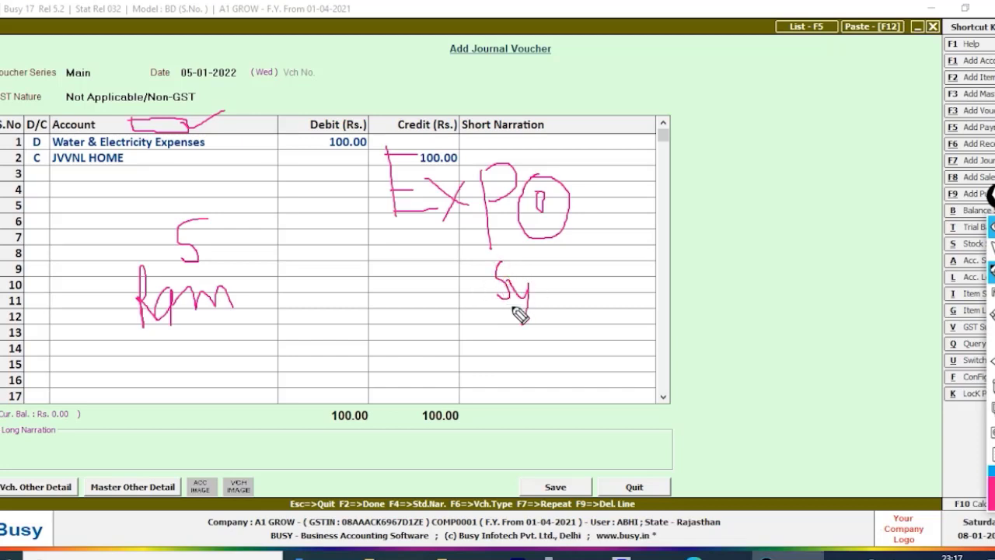
{"action": "mouse_move", "coordinate": [532, 254]}
{"action": "left_mouse_down"}
{"action": "mouse_move", "coordinate": [534, 329]}
{"action": "mouse_move", "coordinate": [536, 269]}
{"action": "left_mouse_up"}
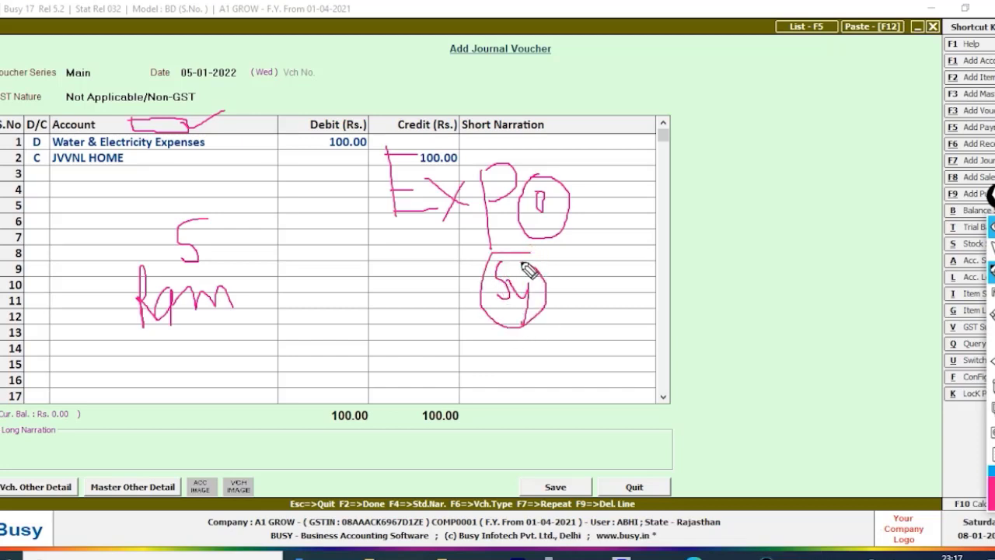
{"action": "left_click", "coordinate": [518, 349]}
{"action": "mouse_move", "coordinate": [518, 349]}
{"action": "left_mouse_down"}
{"action": "mouse_move", "coordinate": [522, 368]}
{"action": "mouse_move", "coordinate": [573, 368]}
{"action": "left_mouse_up"}
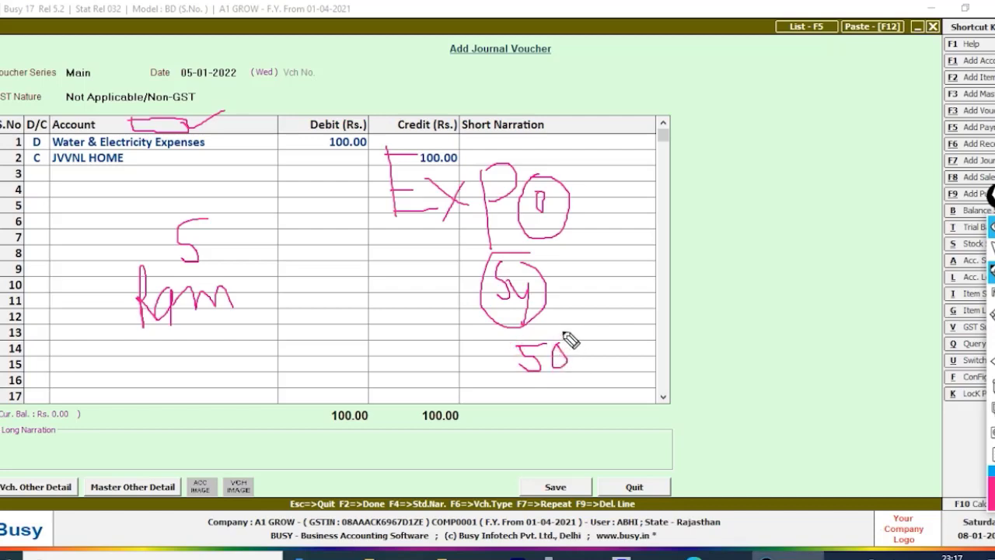
{"action": "mouse_move", "coordinate": [532, 334]}
{"action": "left_mouse_down"}
{"action": "mouse_move", "coordinate": [587, 399]}
{"action": "mouse_move", "coordinate": [533, 333]}
{"action": "left_mouse_up"}
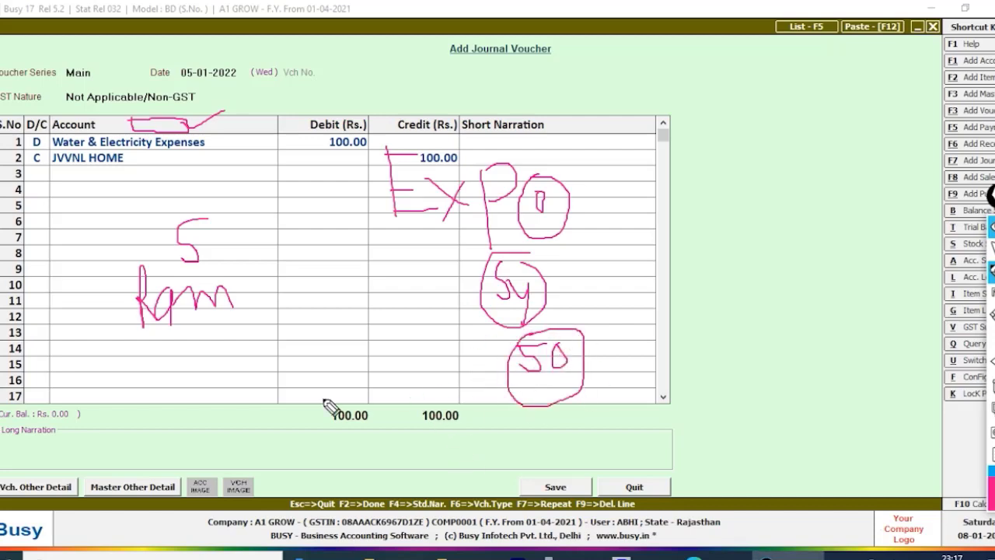
- Write a circled 50 under the first party's name and draw a pointer arrow beside each party's amount
{"action": "mouse_move", "coordinate": [206, 331]}
{"action": "left_mouse_down"}
{"action": "mouse_move", "coordinate": [231, 363]}
{"action": "mouse_move", "coordinate": [212, 360]}
{"action": "mouse_move", "coordinate": [241, 331]}
{"action": "mouse_move", "coordinate": [256, 336]}
{"action": "left_mouse_up"}
{"action": "mouse_move", "coordinate": [232, 303]}
{"action": "left_mouse_down"}
{"action": "mouse_move", "coordinate": [187, 342]}
{"action": "mouse_move", "coordinate": [237, 314]}
{"action": "left_mouse_up"}
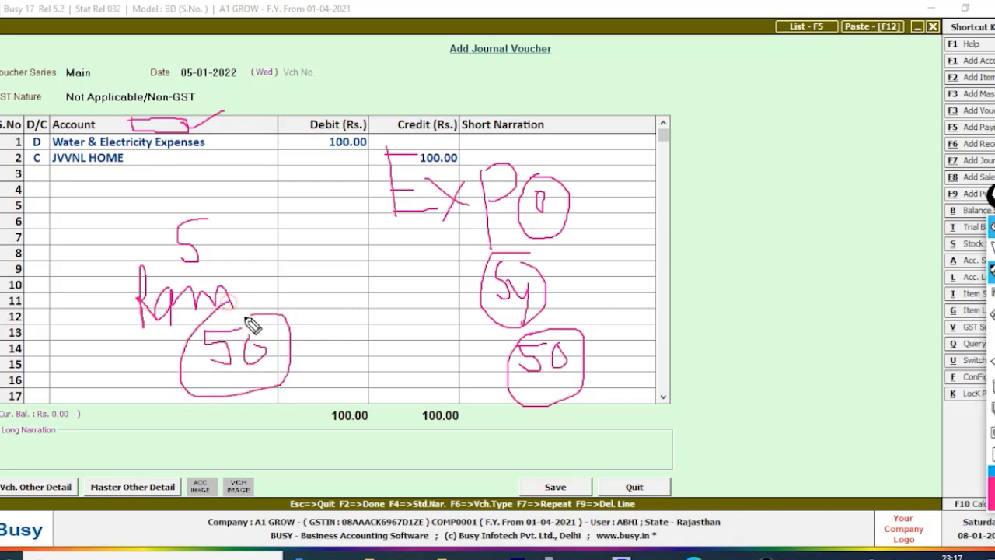
{"action": "mouse_move", "coordinate": [125, 429]}
{"action": "left_mouse_down"}
{"action": "mouse_move", "coordinate": [138, 355]}
{"action": "mouse_move", "coordinate": [155, 367]}
{"action": "left_mouse_up"}
{"action": "mouse_move", "coordinate": [492, 342]}
{"action": "left_mouse_down"}
{"action": "mouse_move", "coordinate": [491, 330]}
{"action": "mouse_move", "coordinate": [474, 346]}
{"action": "mouse_move", "coordinate": [501, 349]}
{"action": "mouse_move", "coordinate": [494, 314]}
{"action": "left_mouse_up"}
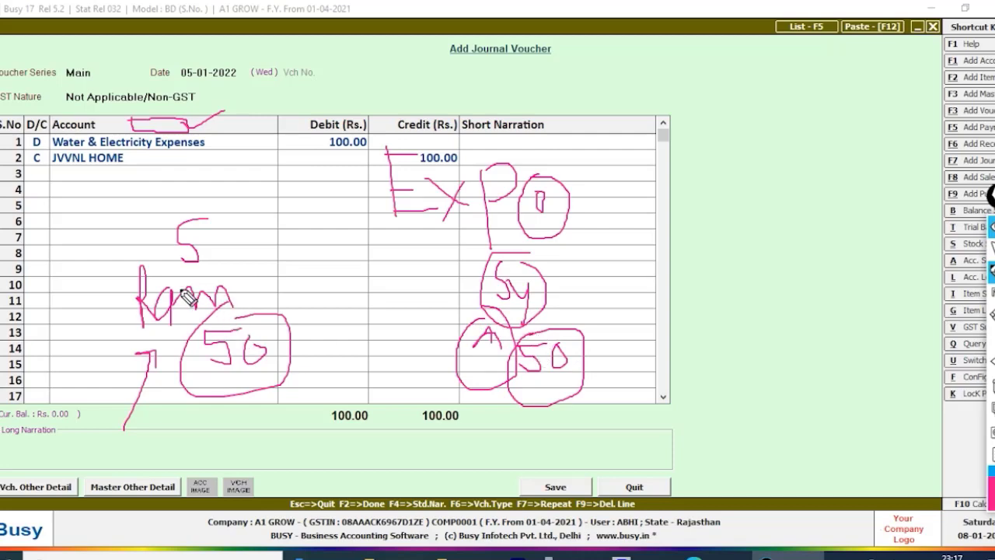
- Label the two handwritten parties Dr and Cr, link them with an arrow, and circle the Add Journal Voucher heading
{"action": "mouse_move", "coordinate": [241, 248]}
{"action": "left_mouse_down"}
{"action": "mouse_move", "coordinate": [243, 281]}
{"action": "mouse_move", "coordinate": [300, 262]}
{"action": "left_mouse_up"}
{"action": "mouse_move", "coordinate": [589, 250]}
{"action": "left_mouse_down"}
{"action": "mouse_move", "coordinate": [584, 296]}
{"action": "mouse_move", "coordinate": [613, 298]}
{"action": "mouse_move", "coordinate": [613, 278]}
{"action": "left_mouse_up"}
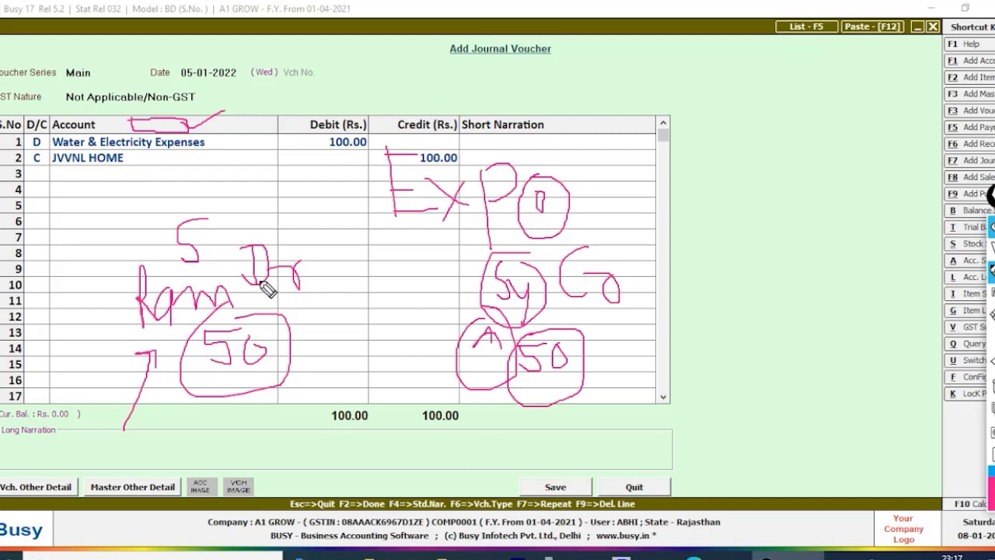
{"action": "mouse_move", "coordinate": [269, 277]}
{"action": "left_mouse_down"}
{"action": "mouse_move", "coordinate": [476, 274]}
{"action": "mouse_move", "coordinate": [465, 284]}
{"action": "left_mouse_up"}
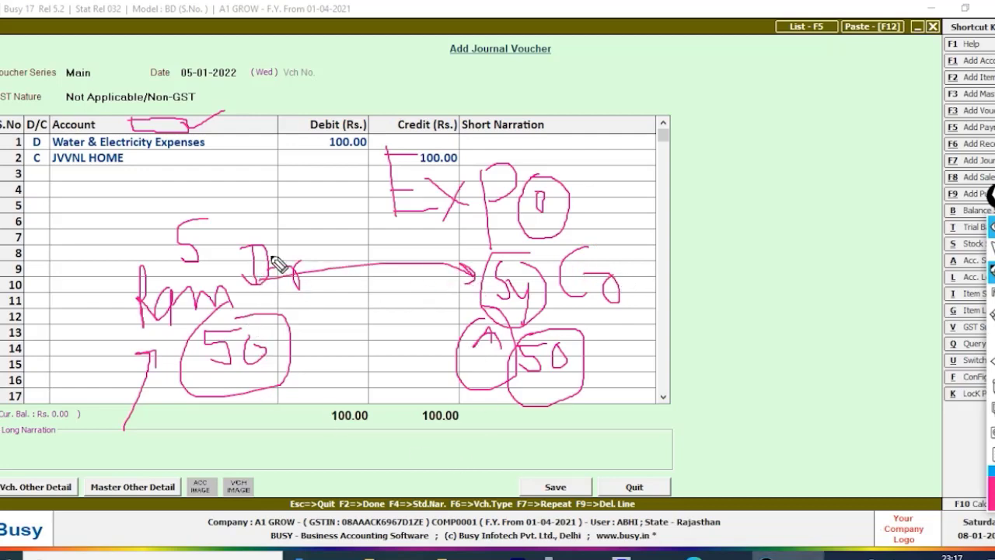
{"action": "left_click_drag", "start_coordinate": [276, 267], "coordinate": [304, 286]}
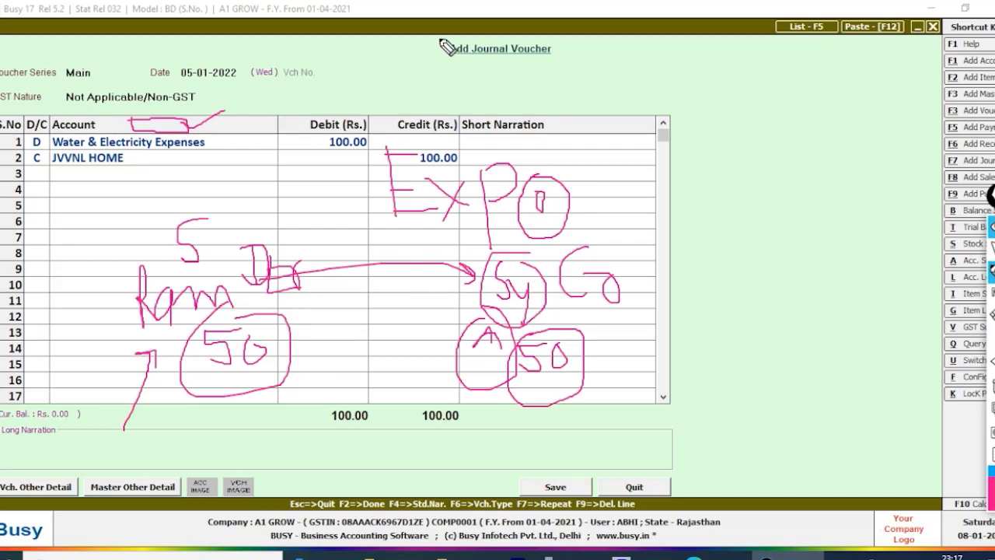
{"action": "mouse_move", "coordinate": [447, 40]}
{"action": "left_mouse_down"}
{"action": "mouse_move", "coordinate": [572, 54]}
{"action": "mouse_move", "coordinate": [459, 35]}
{"action": "mouse_move", "coordinate": [441, 54]}
{"action": "left_mouse_up"}
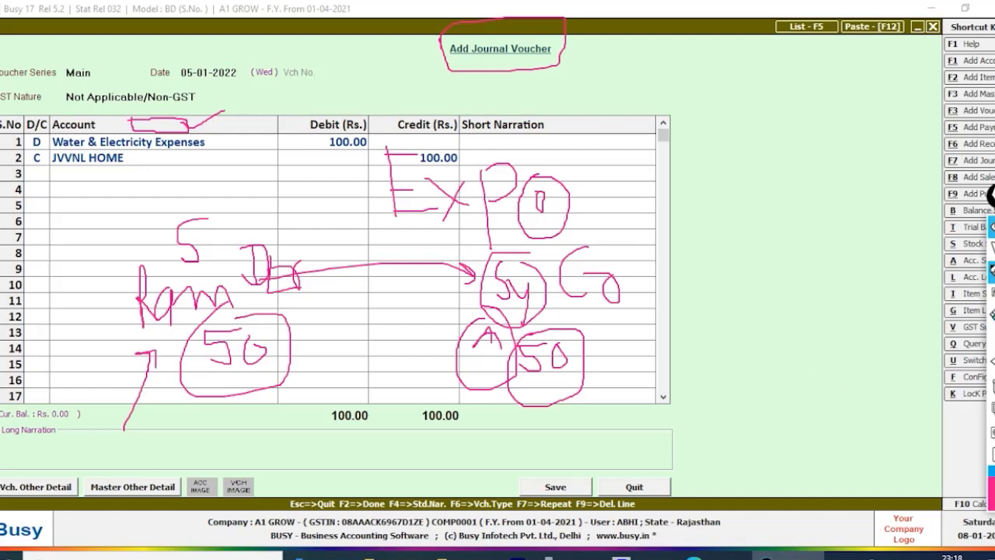
{"action": "mouse_move", "coordinate": [645, 150]}
{"action": "left_mouse_down"}
{"action": "mouse_move", "coordinate": [549, 251]}
{"action": "mouse_move", "coordinate": [622, 395]}
{"action": "mouse_move", "coordinate": [319, 411]}
{"action": "mouse_move", "coordinate": [277, 460]}
{"action": "mouse_move", "coordinate": [374, 277]}
{"action": "left_mouse_up"}
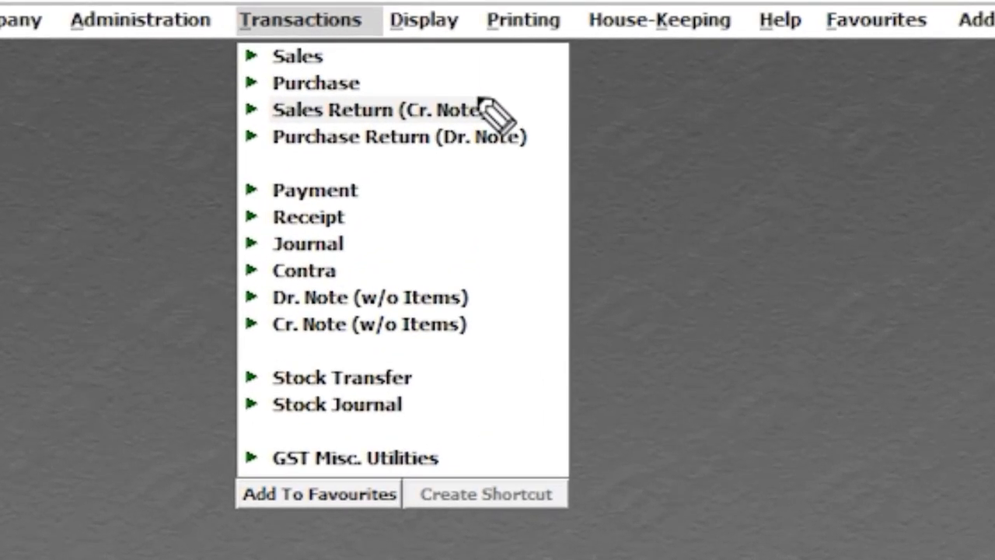
- Tick the sales and purchase return, debit and credit note, Stock Transfer and Stock Journal transaction types with the pen
{"action": "mouse_move", "coordinate": [477, 100]}
{"action": "left_mouse_down"}
{"action": "mouse_move", "coordinate": [486, 112]}
{"action": "mouse_move", "coordinate": [575, 94]}
{"action": "left_mouse_up"}
{"action": "left_click_drag", "start_coordinate": [516, 129], "coordinate": [689, 107]}
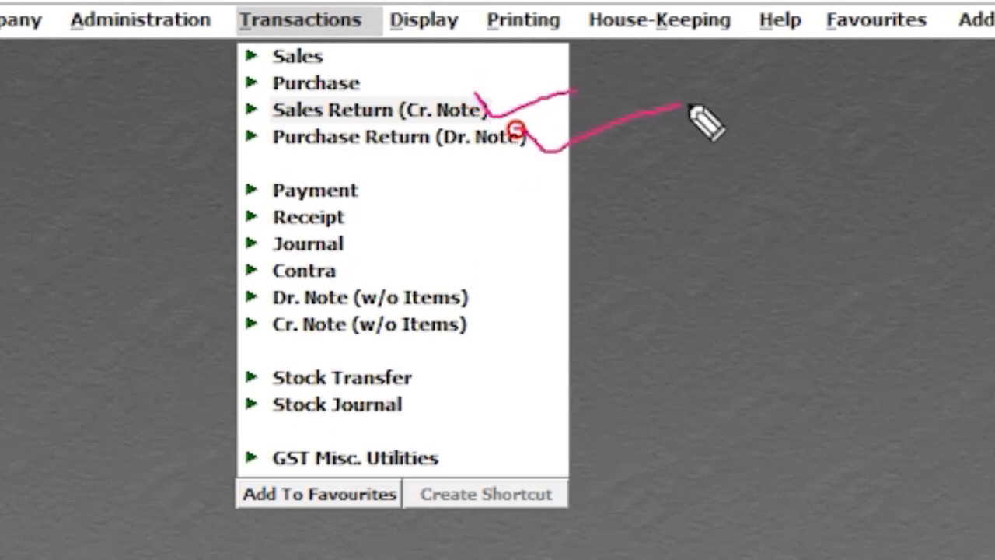
{"action": "left_click_drag", "start_coordinate": [464, 295], "coordinate": [622, 268]}
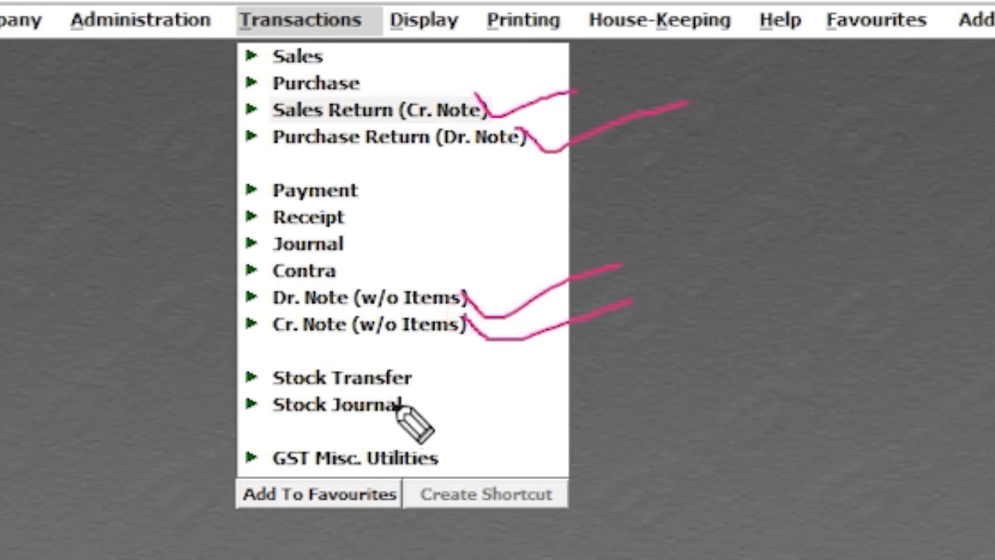
{"action": "left_click_drag", "start_coordinate": [406, 373], "coordinate": [529, 363]}
{"action": "mouse_move", "coordinate": [400, 404]}
{"action": "left_mouse_down"}
{"action": "mouse_move", "coordinate": [420, 413]}
{"action": "mouse_move", "coordinate": [539, 399]}
{"action": "left_mouse_up"}
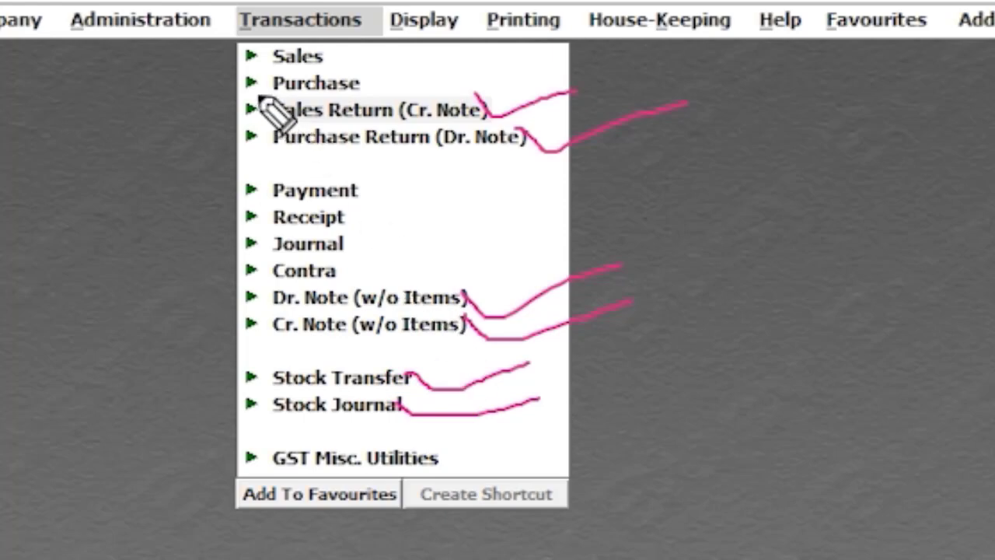
- Draw pen boxes around the two return types and the two stock types, and tick Stock Transfer again
{"action": "mouse_move", "coordinate": [235, 94]}
{"action": "left_mouse_down"}
{"action": "mouse_move", "coordinate": [489, 101]}
{"action": "mouse_move", "coordinate": [527, 178]}
{"action": "mouse_move", "coordinate": [227, 173]}
{"action": "left_mouse_up"}
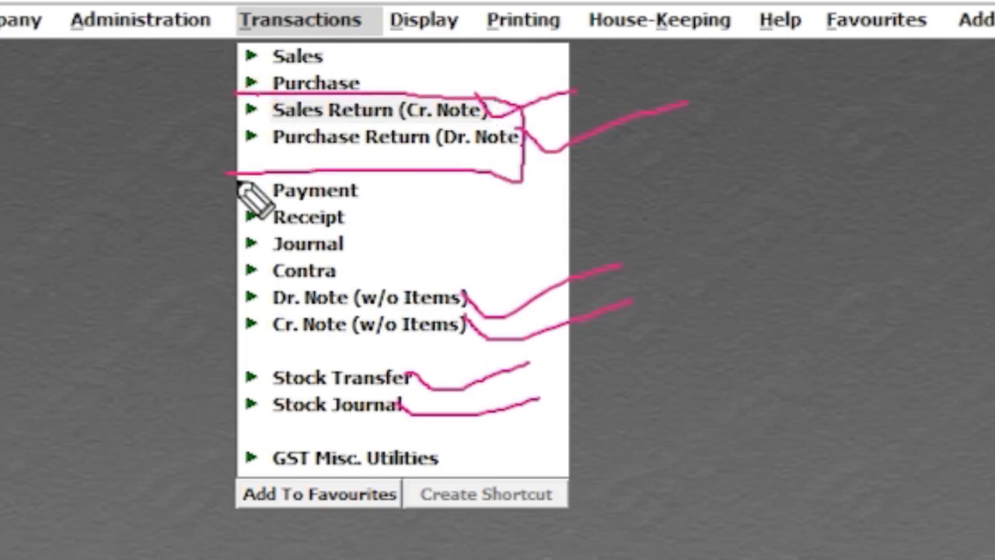
{"action": "left_click_drag", "start_coordinate": [231, 346], "coordinate": [260, 449]}
{"action": "mouse_move", "coordinate": [233, 347]}
{"action": "left_mouse_down"}
{"action": "mouse_move", "coordinate": [471, 356]}
{"action": "mouse_move", "coordinate": [238, 444]}
{"action": "mouse_move", "coordinate": [218, 410]}
{"action": "left_mouse_up"}
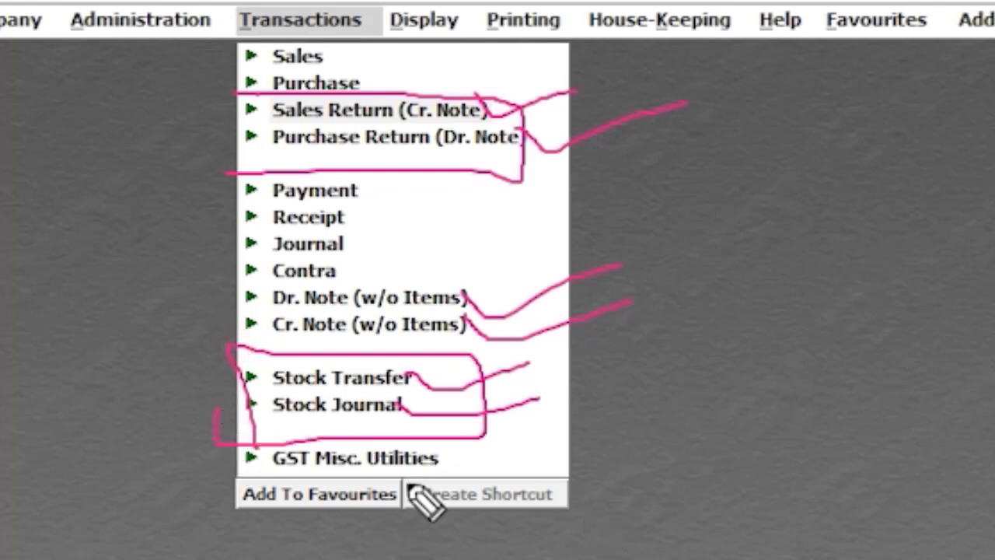
{"action": "left_click_drag", "start_coordinate": [406, 379], "coordinate": [535, 356]}
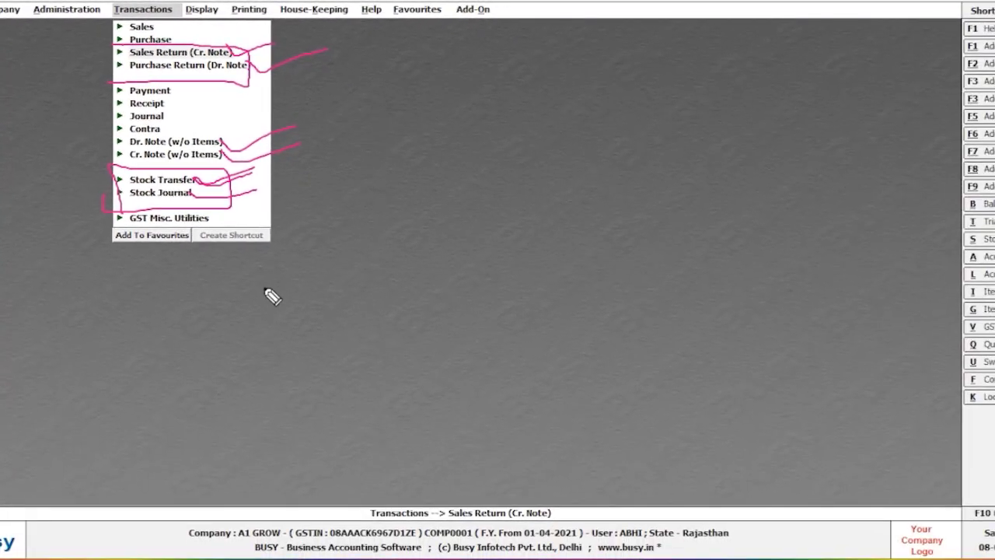
- Handwrite "Haryana" in the empty area below the transaction list, with "No" beneath it
{"action": "mouse_move", "coordinate": [265, 286]}
{"action": "left_mouse_down"}
{"action": "mouse_move", "coordinate": [272, 318]}
{"action": "mouse_move", "coordinate": [282, 276]}
{"action": "mouse_move", "coordinate": [288, 312]}
{"action": "left_mouse_up"}
{"action": "mouse_move", "coordinate": [301, 288]}
{"action": "left_mouse_down"}
{"action": "mouse_move", "coordinate": [297, 311]}
{"action": "mouse_move", "coordinate": [307, 315]}
{"action": "mouse_move", "coordinate": [333, 281]}
{"action": "left_mouse_up"}
{"action": "left_click_drag", "start_coordinate": [335, 281], "coordinate": [351, 336]}
{"action": "left_click_drag", "start_coordinate": [401, 299], "coordinate": [440, 313]}
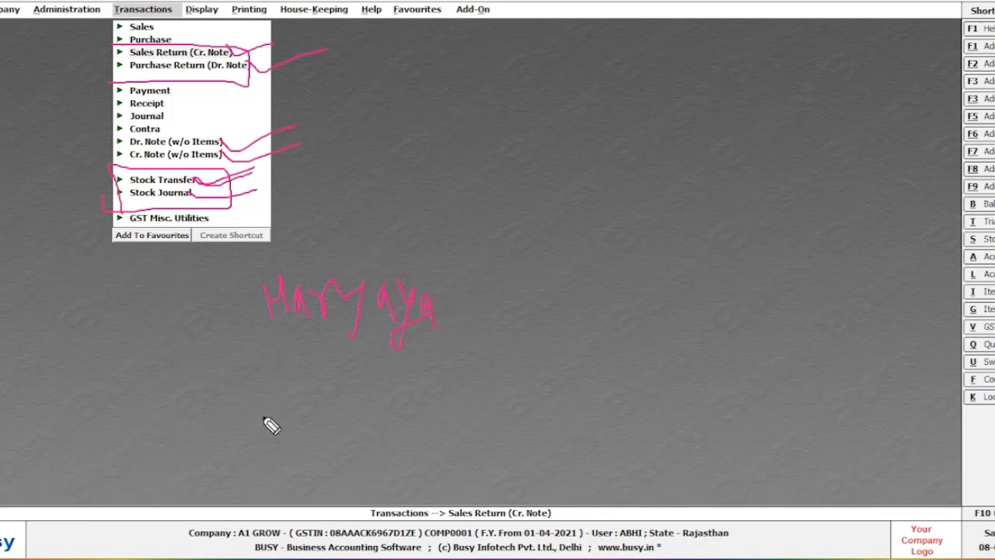
{"action": "mouse_move", "coordinate": [285, 362]}
{"action": "left_mouse_down"}
{"action": "mouse_move", "coordinate": [297, 384]}
{"action": "mouse_move", "coordinate": [314, 366]}
{"action": "mouse_move", "coordinate": [332, 371]}
{"action": "left_mouse_up"}
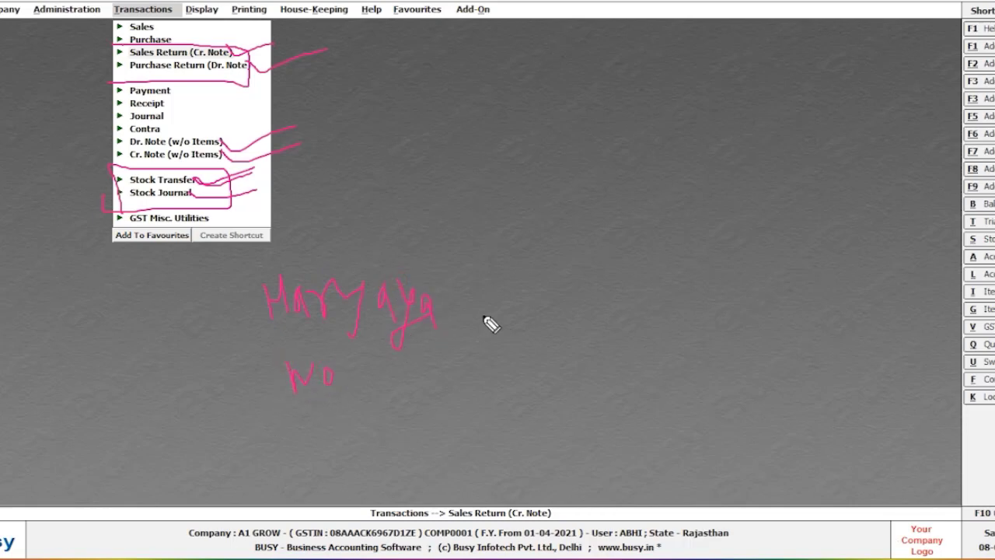
- Draw an arrow from "Haryana" to a handwritten "Ha" with a circled "B" beneath it, and circle "No"
{"action": "mouse_move", "coordinate": [482, 316]}
{"action": "left_mouse_down"}
{"action": "mouse_move", "coordinate": [506, 305]}
{"action": "mouse_move", "coordinate": [507, 315]}
{"action": "left_mouse_up"}
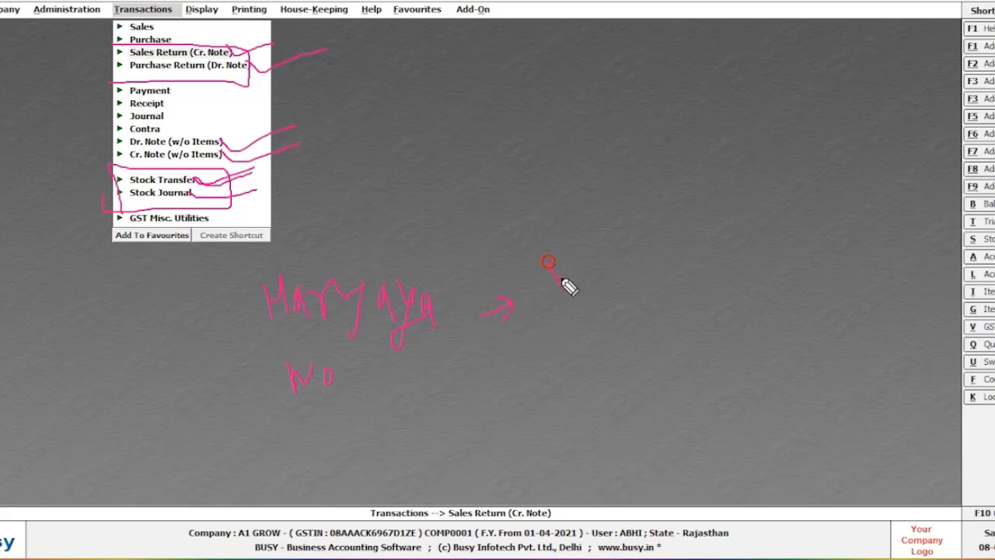
{"action": "left_click_drag", "start_coordinate": [549, 262], "coordinate": [579, 282]}
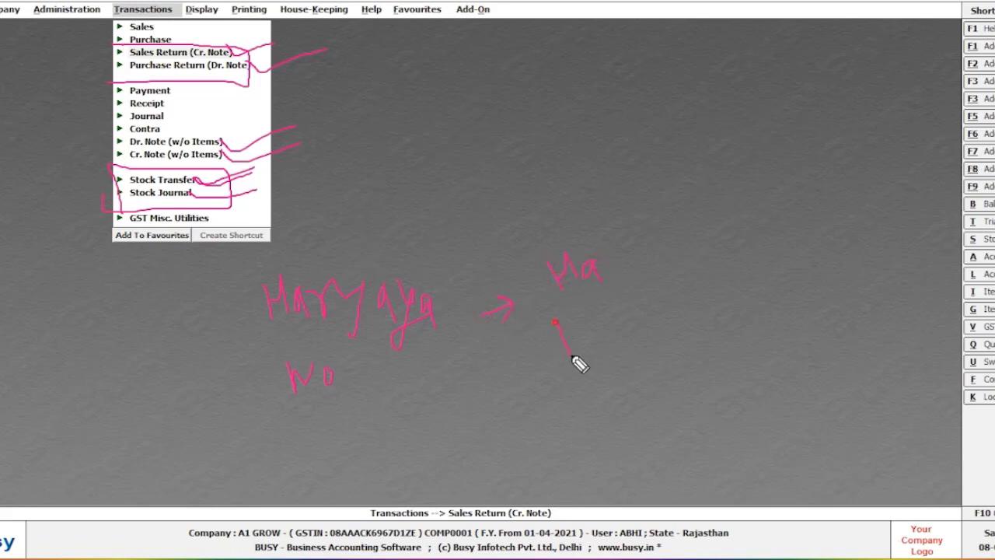
{"action": "mouse_move", "coordinate": [579, 364]}
{"action": "left_mouse_down"}
{"action": "mouse_move", "coordinate": [576, 349]}
{"action": "mouse_move", "coordinate": [586, 349]}
{"action": "mouse_move", "coordinate": [544, 371]}
{"action": "left_mouse_up"}
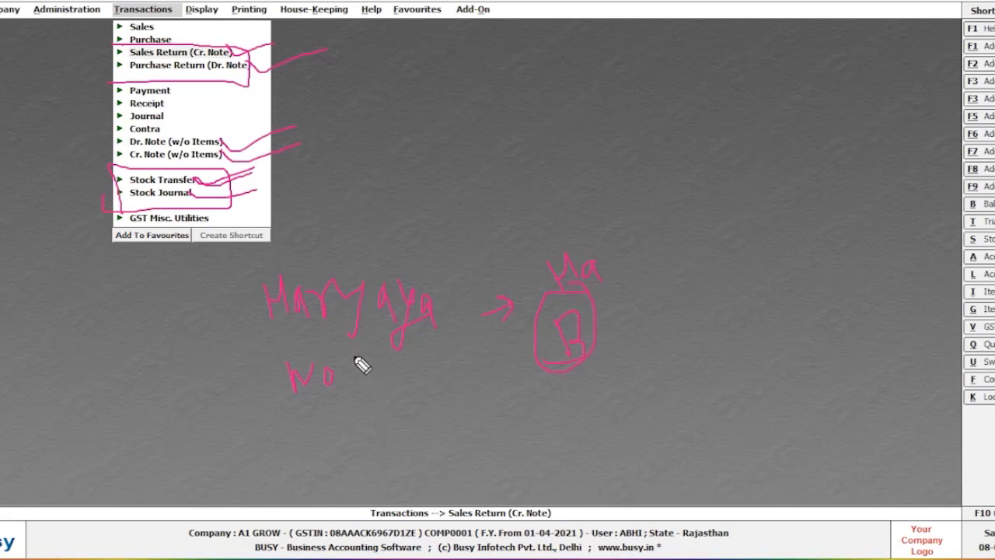
{"action": "mouse_move", "coordinate": [355, 359]}
{"action": "left_mouse_down"}
{"action": "mouse_move", "coordinate": [322, 412]}
{"action": "mouse_move", "coordinate": [350, 353]}
{"action": "left_mouse_up"}
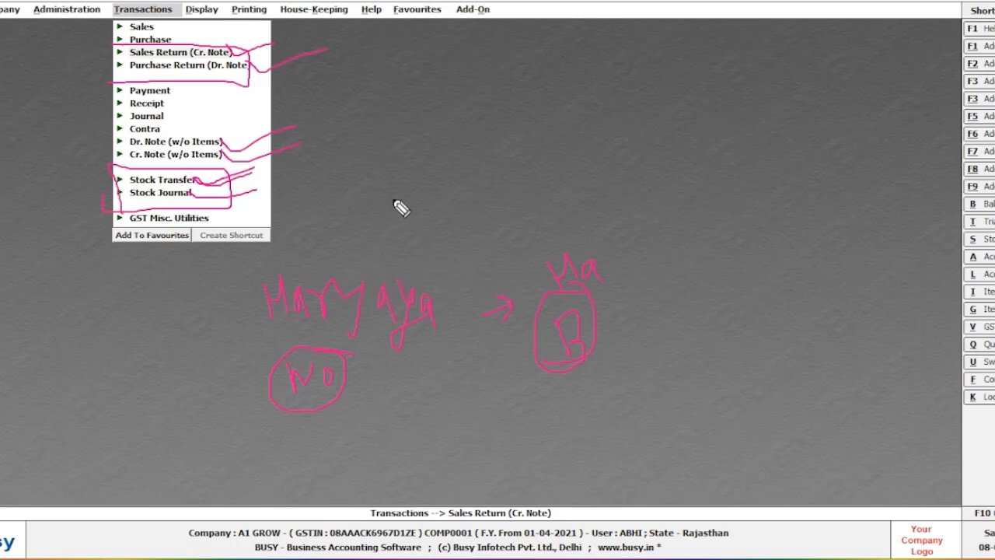
- Handwrite "GST" above the sketch, enclose each of its two groups, and circle "B" and "No" again
{"action": "mouse_move", "coordinate": [392, 200]}
{"action": "left_mouse_down"}
{"action": "mouse_move", "coordinate": [414, 237]}
{"action": "mouse_move", "coordinate": [444, 235]}
{"action": "mouse_move", "coordinate": [451, 221]}
{"action": "mouse_move", "coordinate": [487, 209]}
{"action": "left_mouse_up"}
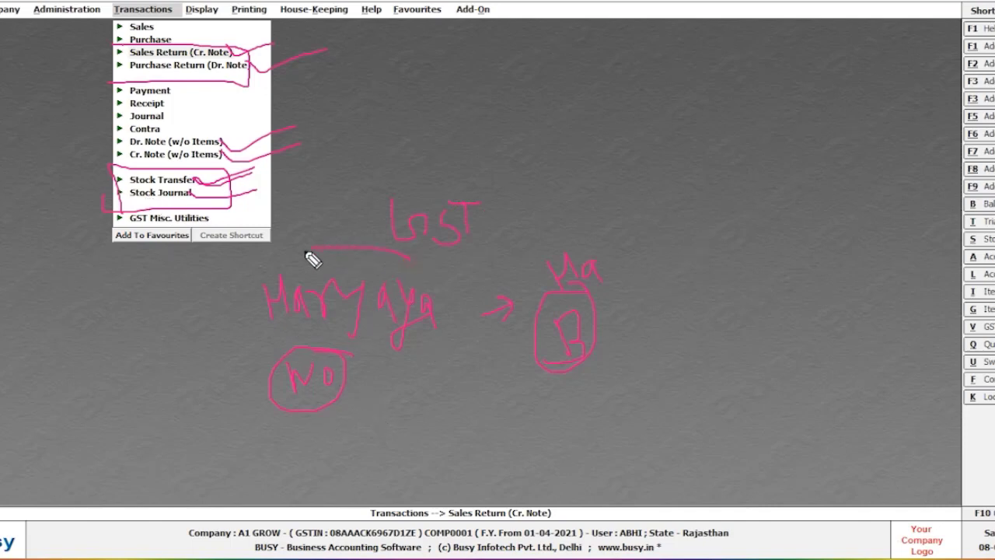
{"action": "mouse_move", "coordinate": [311, 259]}
{"action": "left_mouse_down"}
{"action": "mouse_move", "coordinate": [245, 396]}
{"action": "mouse_move", "coordinate": [422, 278]}
{"action": "mouse_move", "coordinate": [382, 250]}
{"action": "left_mouse_up"}
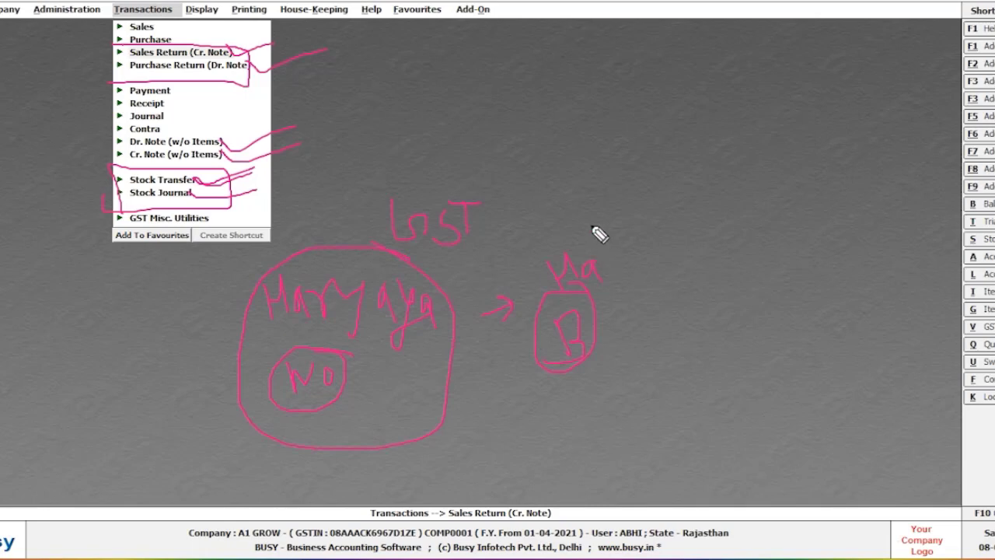
{"action": "mouse_move", "coordinate": [593, 227]}
{"action": "left_mouse_down"}
{"action": "mouse_move", "coordinate": [554, 409]}
{"action": "mouse_move", "coordinate": [594, 220]}
{"action": "mouse_move", "coordinate": [522, 236]}
{"action": "left_mouse_up"}
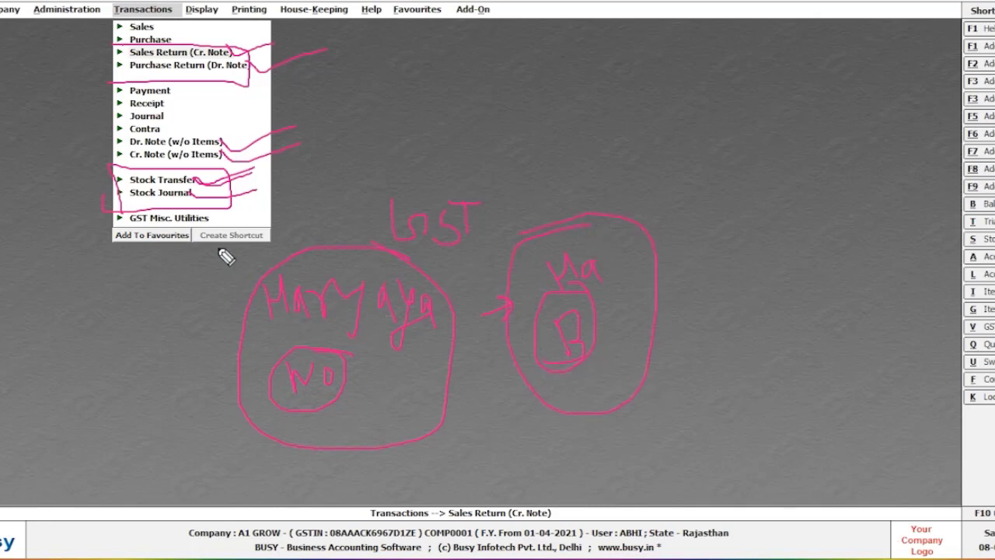
{"action": "mouse_move", "coordinate": [591, 324]}
{"action": "left_mouse_down"}
{"action": "mouse_move", "coordinate": [573, 296]}
{"action": "mouse_move", "coordinate": [588, 295]}
{"action": "left_mouse_up"}
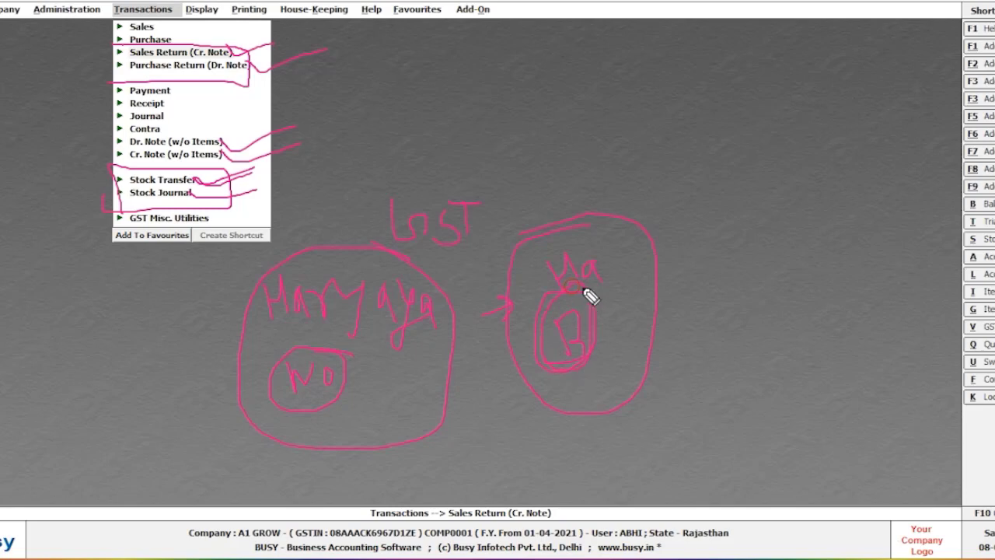
{"action": "left_click_drag", "start_coordinate": [325, 354], "coordinate": [313, 359]}
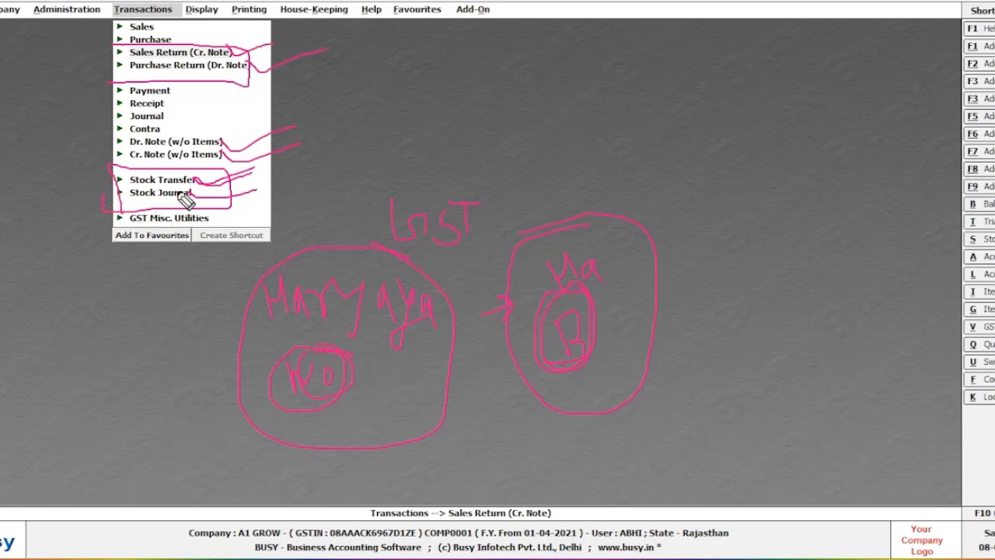
- Mark the stock entries with the pen, clear all annotations, and expand the Stock Transfer transaction type
{"action": "left_click", "coordinate": [114, 168]}
{"action": "mouse_move", "coordinate": [121, 198]}
{"action": "left_mouse_down"}
{"action": "mouse_move", "coordinate": [233, 197]}
{"action": "mouse_move", "coordinate": [233, 174]}
{"action": "mouse_move", "coordinate": [122, 178]}
{"action": "mouse_move", "coordinate": [115, 195]}
{"action": "left_mouse_up"}
{"action": "key", "text": "Escape"}
{"action": "left_click", "coordinate": [186, 181]}
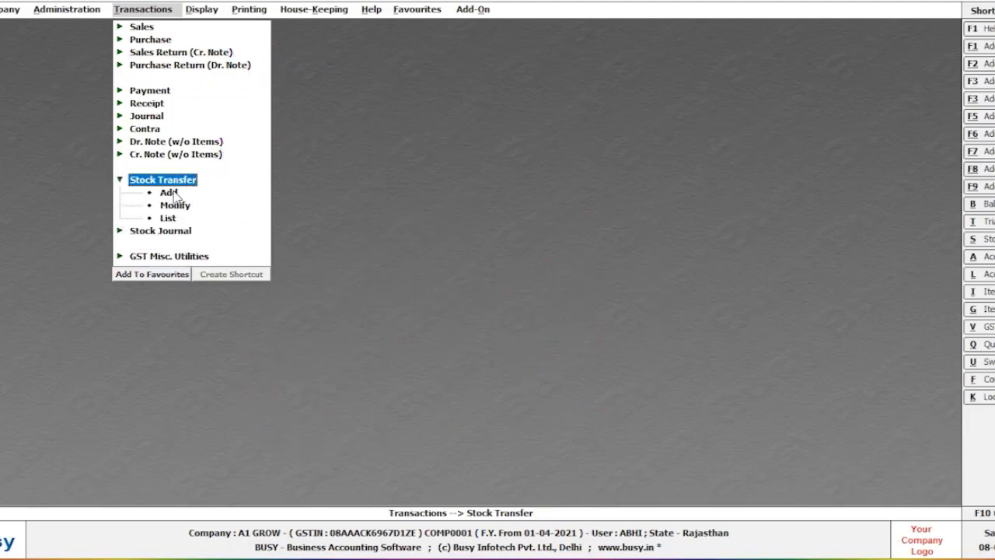
- Start a new stock transfer voucher in series Main from Main Store to Main Store, and leave it unsaved
{"action": "left_click", "coordinate": [170, 192]}
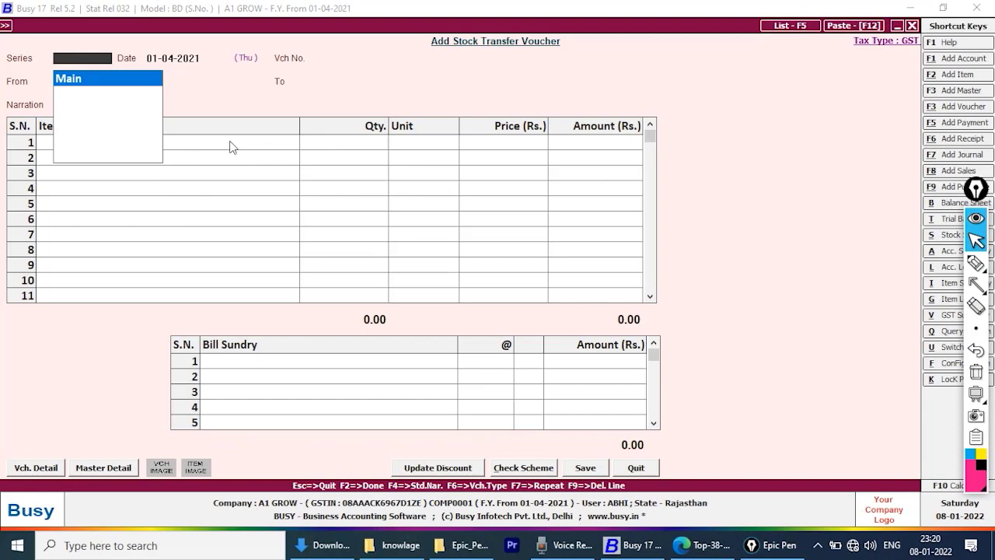
{"action": "key", "text": "Return"}
{"action": "key", "text": "Return"}
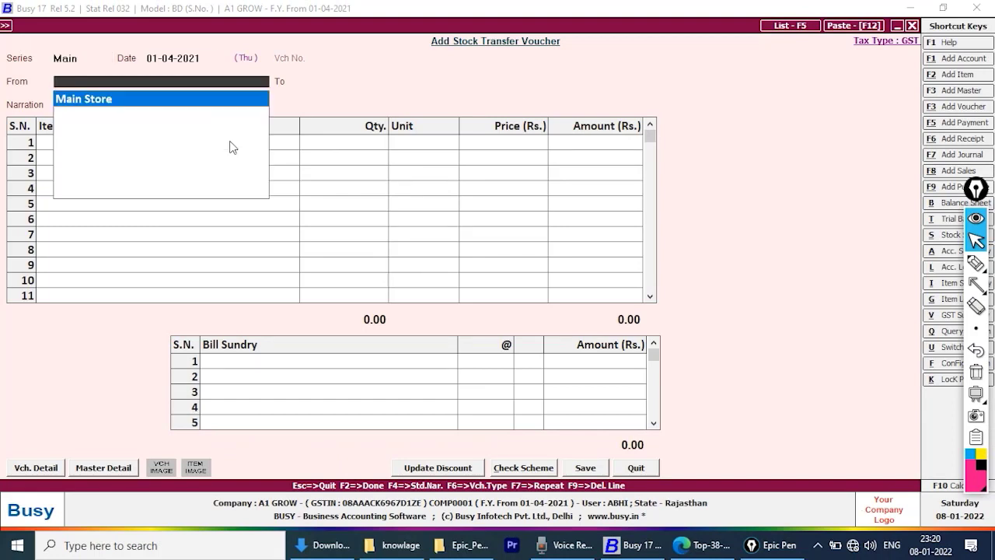
{"action": "key", "text": "Return"}
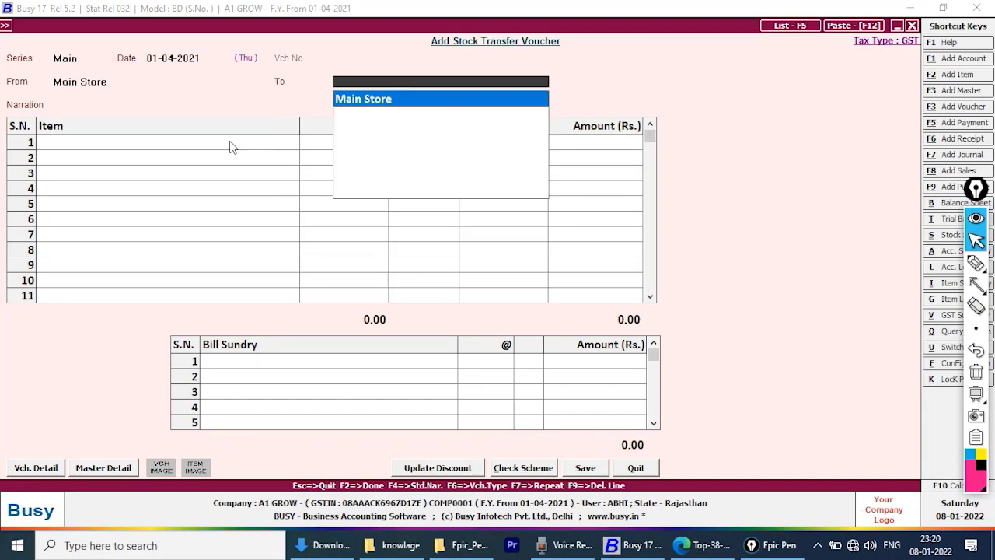
{"action": "key", "text": "Return"}
{"action": "key", "text": "Return"}
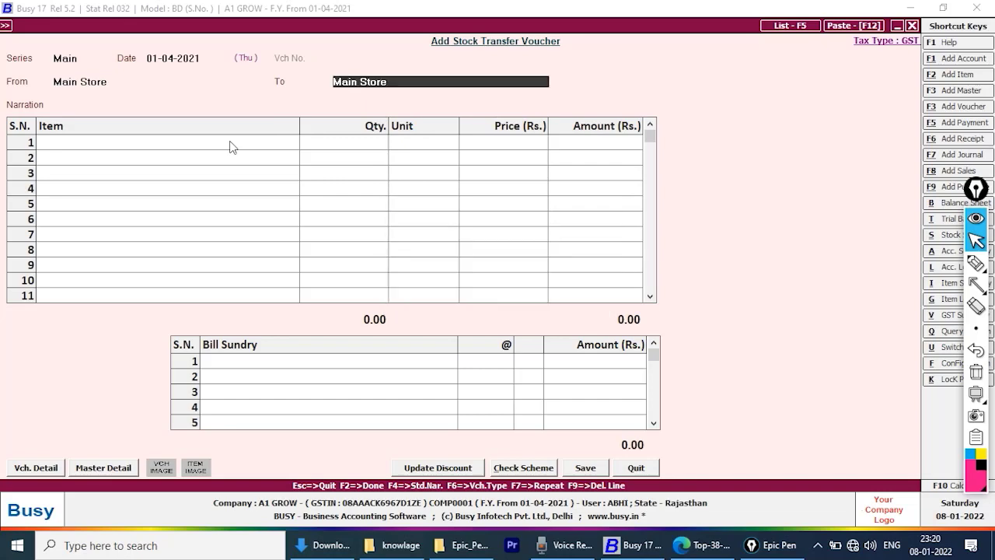
{"action": "key", "text": "Escape"}
- Start a new stock journal voucher and handwrite "Raw" inside a circle over the Items Generated table
{"action": "key", "text": "Return"}
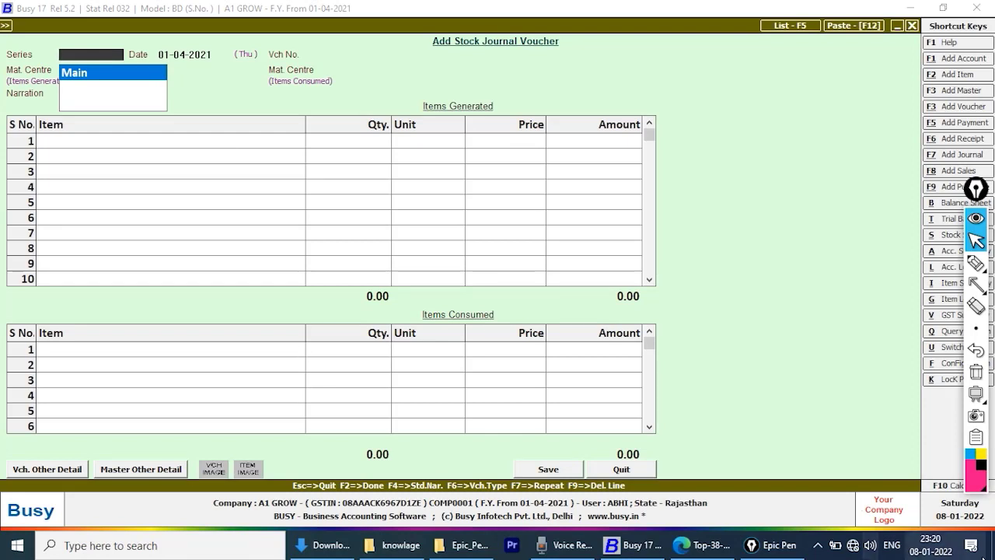
{"action": "left_click", "coordinate": [976, 263]}
{"action": "left_click", "coordinate": [923, 264]}
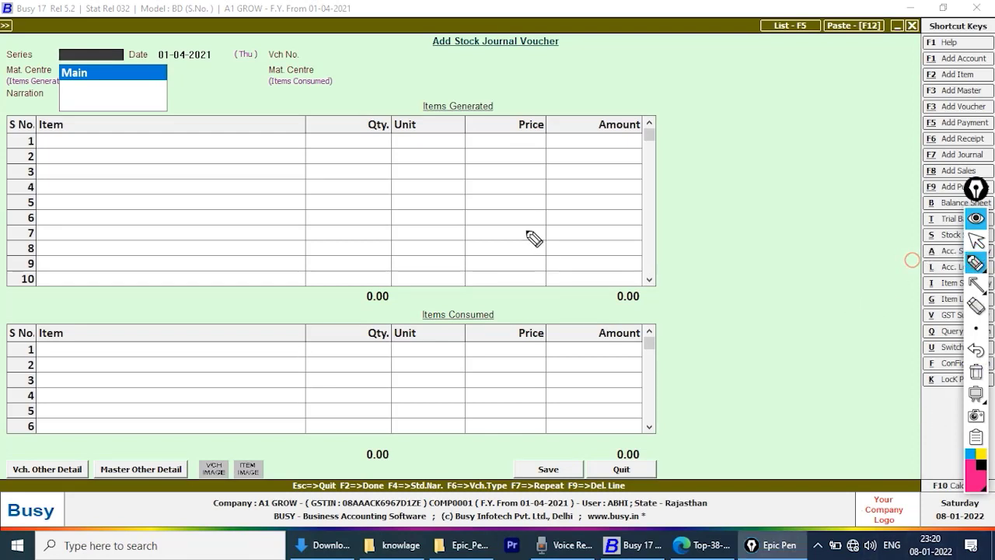
{"action": "mouse_move", "coordinate": [294, 301]}
{"action": "left_mouse_down"}
{"action": "mouse_move", "coordinate": [307, 275]}
{"action": "mouse_move", "coordinate": [367, 257]}
{"action": "mouse_move", "coordinate": [374, 230]}
{"action": "left_mouse_up"}
{"action": "mouse_move", "coordinate": [408, 184]}
{"action": "left_mouse_down"}
{"action": "mouse_move", "coordinate": [300, 200]}
{"action": "mouse_move", "coordinate": [382, 287]}
{"action": "mouse_move", "coordinate": [393, 190]}
{"action": "left_mouse_up"}
- Handwrite a circled "1" beside the Items Generated table, followed by "Ma"
{"action": "left_click_drag", "start_coordinate": [697, 154], "coordinate": [698, 176]}
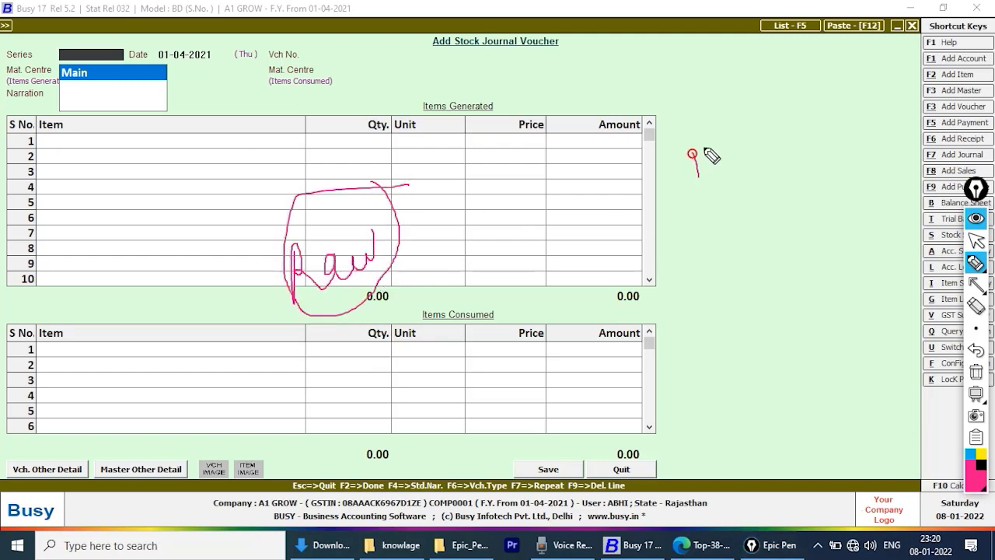
{"action": "mouse_move", "coordinate": [703, 132]}
{"action": "left_mouse_down"}
{"action": "mouse_move", "coordinate": [673, 163]}
{"action": "mouse_move", "coordinate": [723, 129]}
{"action": "mouse_move", "coordinate": [696, 121]}
{"action": "left_mouse_up"}
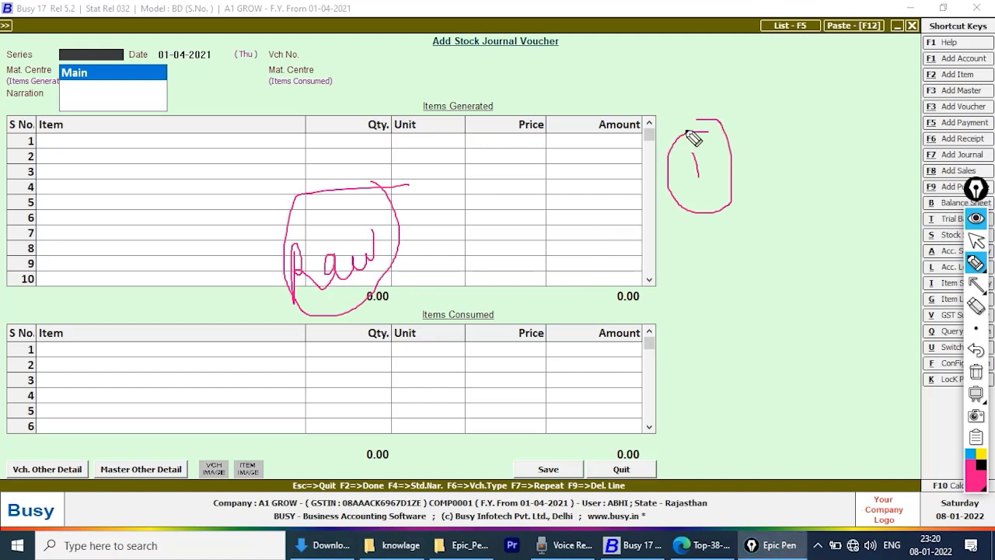
{"action": "mouse_move", "coordinate": [776, 149]}
{"action": "left_mouse_down"}
{"action": "mouse_move", "coordinate": [780, 183]}
{"action": "mouse_move", "coordinate": [833, 166]}
{"action": "left_mouse_up"}
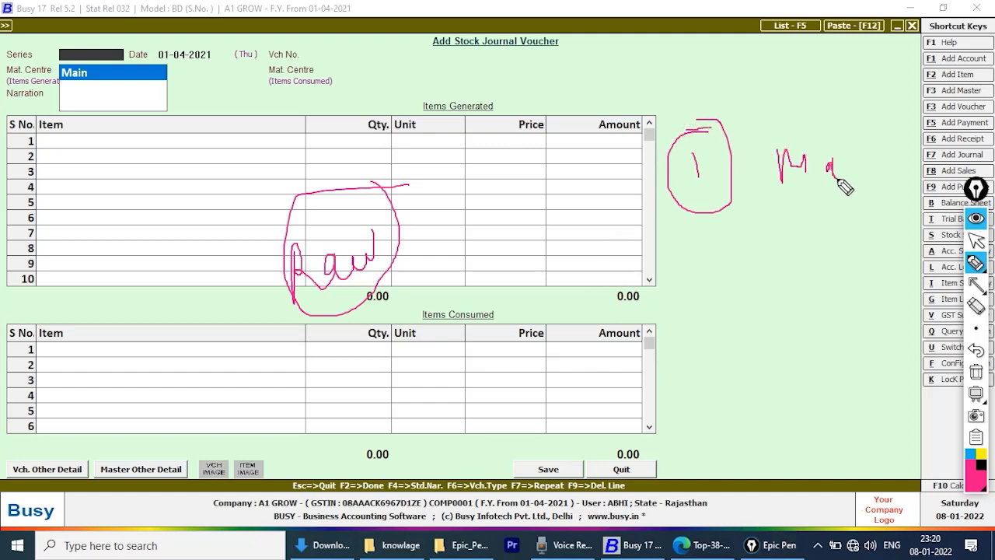
- Draw an enclosed "I" beside the circled "Raw", and enclose the "1" and "Ma" sketch in a large loop
{"action": "mouse_move", "coordinate": [411, 213]}
{"action": "left_mouse_down"}
{"action": "mouse_move", "coordinate": [417, 231]}
{"action": "mouse_move", "coordinate": [425, 221]}
{"action": "left_mouse_up"}
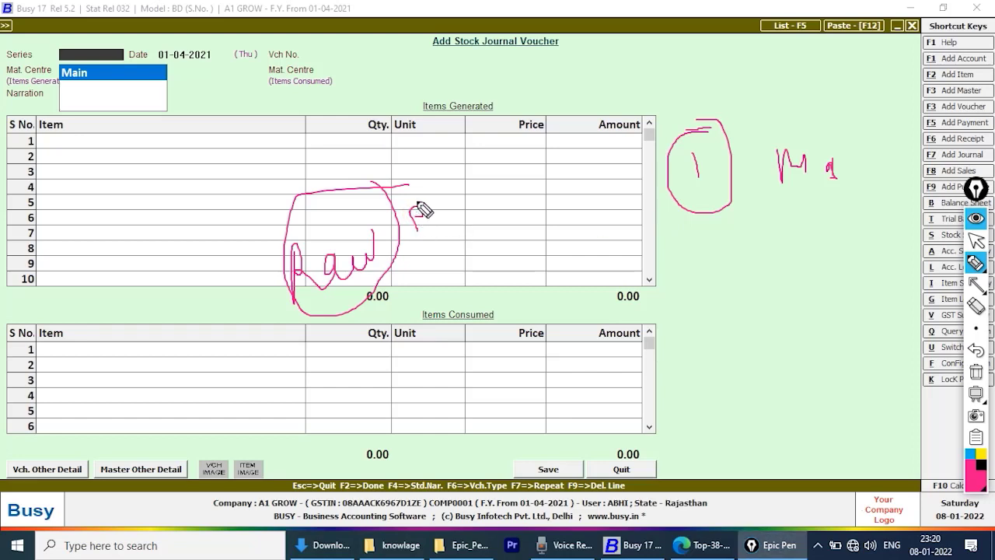
{"action": "left_click_drag", "start_coordinate": [400, 208], "coordinate": [462, 204]}
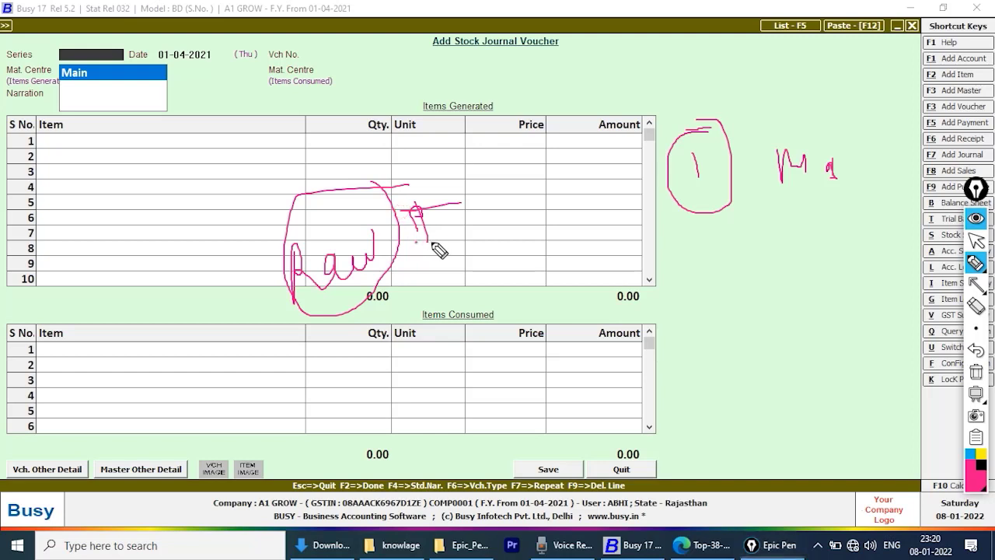
{"action": "left_click_drag", "start_coordinate": [412, 242], "coordinate": [450, 242]}
{"action": "mouse_move", "coordinate": [444, 194]}
{"action": "left_mouse_down"}
{"action": "mouse_move", "coordinate": [477, 248]}
{"action": "mouse_move", "coordinate": [465, 204]}
{"action": "left_mouse_up"}
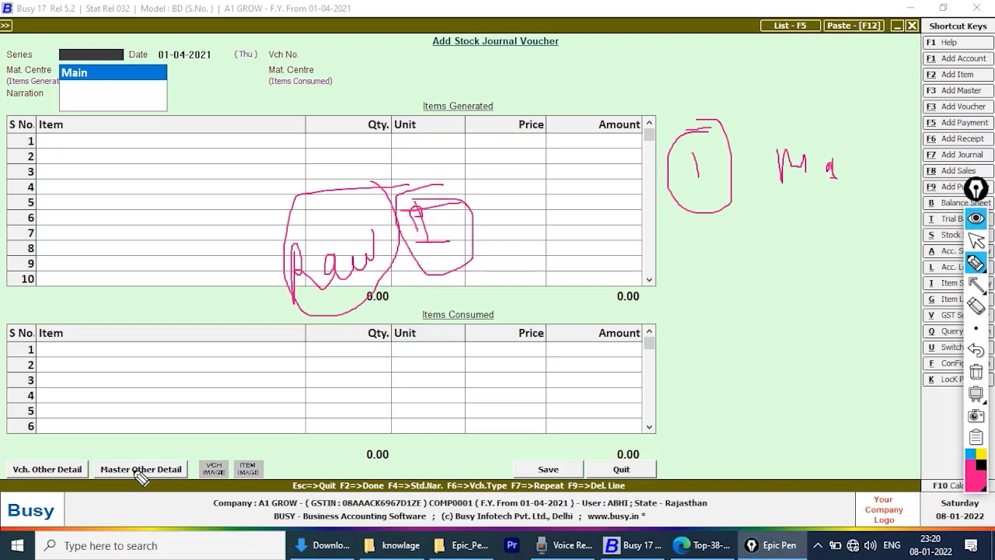
{"action": "mouse_move", "coordinate": [816, 131]}
{"action": "left_mouse_down"}
{"action": "mouse_move", "coordinate": [638, 223]}
{"action": "mouse_move", "coordinate": [727, 102]}
{"action": "left_mouse_up"}
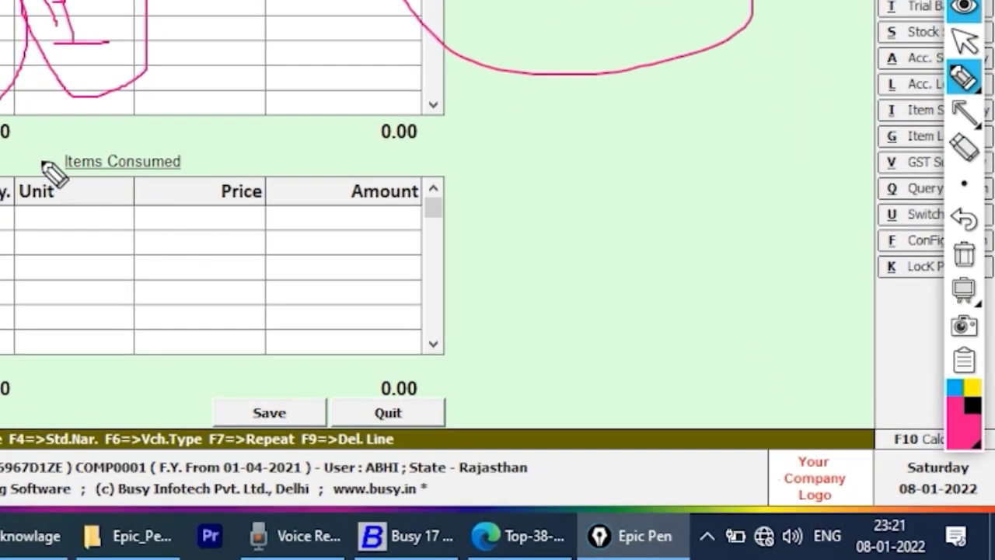
- Frame the Items Consumed heading with the pen, and mark and circle item rows 1 to 6 below it
{"action": "left_click_drag", "start_coordinate": [403, 306], "coordinate": [418, 338]}
{"action": "mouse_move", "coordinate": [33, 149]}
{"action": "left_mouse_down"}
{"action": "mouse_move", "coordinate": [57, 148]}
{"action": "mouse_move", "coordinate": [50, 191]}
{"action": "left_mouse_up"}
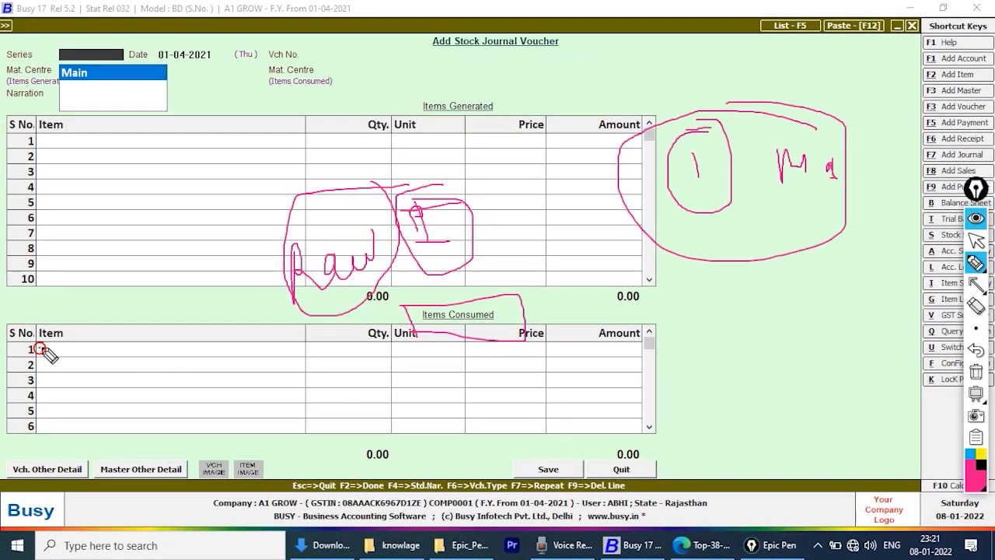
{"action": "left_click_drag", "start_coordinate": [40, 349], "coordinate": [84, 341]}
{"action": "left_click_drag", "start_coordinate": [42, 365], "coordinate": [95, 358]}
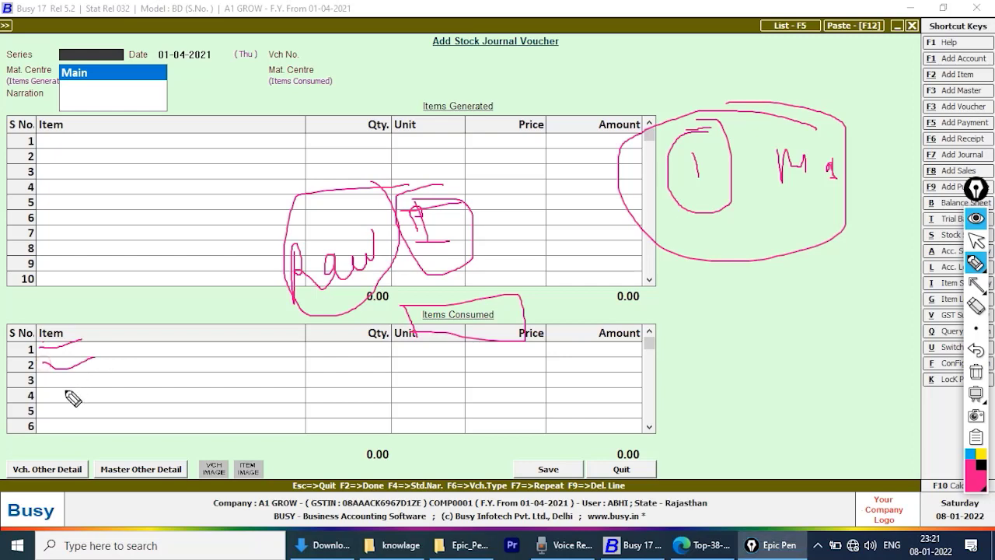
{"action": "mouse_move", "coordinate": [42, 379]}
{"action": "left_mouse_down"}
{"action": "mouse_move", "coordinate": [89, 383]}
{"action": "mouse_move", "coordinate": [65, 424]}
{"action": "left_mouse_up"}
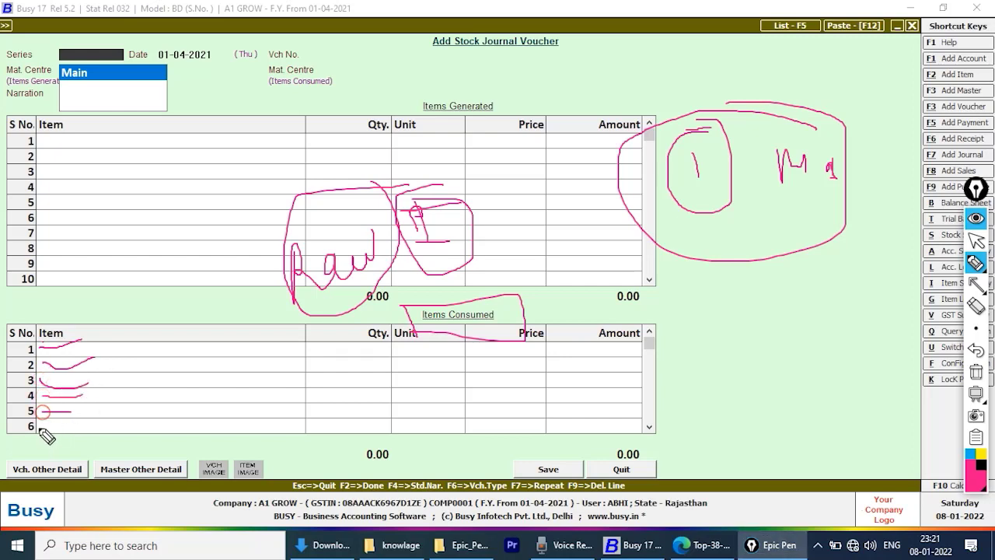
{"action": "left_click_drag", "start_coordinate": [76, 319], "coordinate": [32, 326]}
{"action": "mouse_move", "coordinate": [33, 361]}
{"action": "left_mouse_down"}
{"action": "mouse_move", "coordinate": [85, 459]}
{"action": "mouse_move", "coordinate": [117, 369]}
{"action": "mouse_move", "coordinate": [80, 321]}
{"action": "mouse_move", "coordinate": [67, 319]}
{"action": "left_mouse_up"}
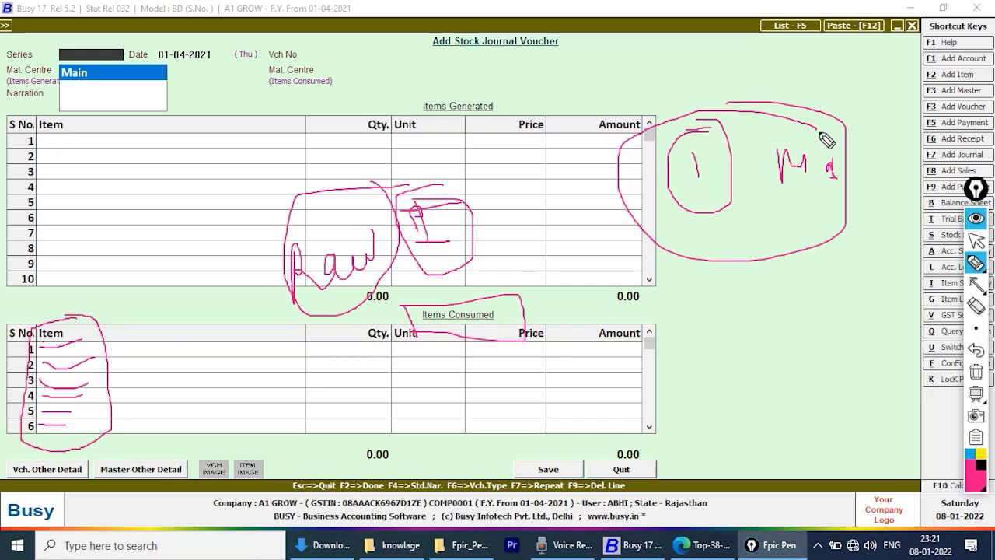
- Circle the first item rows of the Items Generated table and frame the table's heading
{"action": "mouse_move", "coordinate": [49, 133]}
{"action": "left_mouse_down"}
{"action": "mouse_move", "coordinate": [161, 167]}
{"action": "mouse_move", "coordinate": [85, 138]}
{"action": "left_mouse_up"}
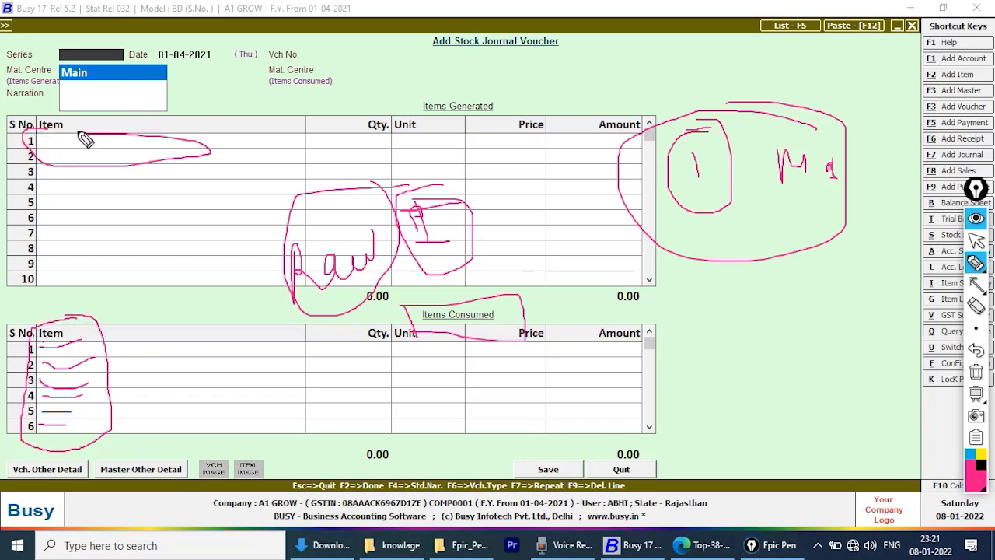
{"action": "mouse_move", "coordinate": [400, 92]}
{"action": "left_mouse_down"}
{"action": "mouse_move", "coordinate": [544, 88]}
{"action": "mouse_move", "coordinate": [433, 145]}
{"action": "mouse_move", "coordinate": [420, 109]}
{"action": "left_mouse_up"}
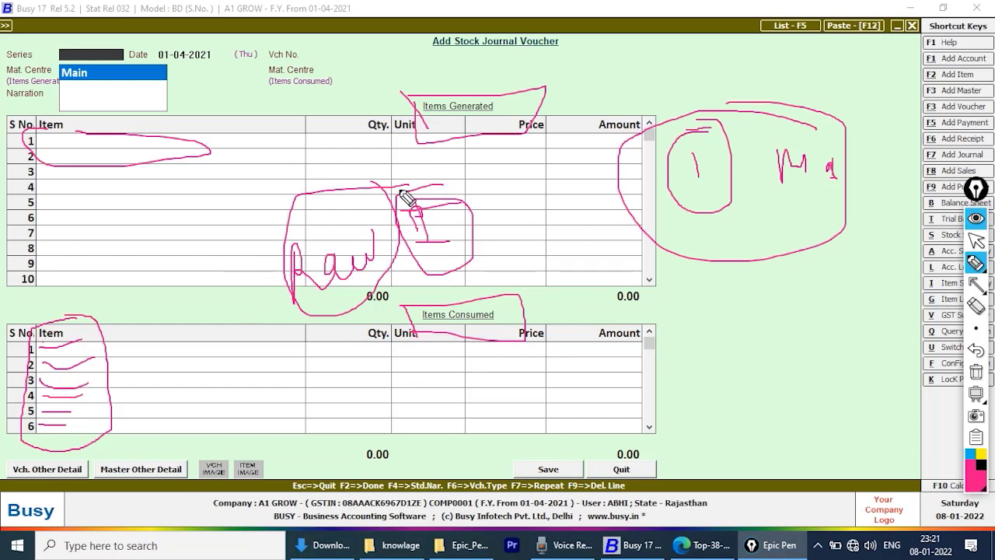
- Handwrite a circled "50" followed by a plus sign and "M" lettering, and a circled "1" with a plus above the large loop
{"action": "mouse_move", "coordinate": [683, 308]}
{"action": "left_mouse_down"}
{"action": "mouse_move", "coordinate": [705, 327]}
{"action": "mouse_move", "coordinate": [675, 325]}
{"action": "mouse_move", "coordinate": [714, 305]}
{"action": "mouse_move", "coordinate": [748, 324]}
{"action": "mouse_move", "coordinate": [734, 304]}
{"action": "mouse_move", "coordinate": [683, 296]}
{"action": "mouse_move", "coordinate": [766, 311]}
{"action": "mouse_move", "coordinate": [731, 299]}
{"action": "left_mouse_up"}
{"action": "mouse_move", "coordinate": [793, 78]}
{"action": "left_mouse_down"}
{"action": "mouse_move", "coordinate": [784, 84]}
{"action": "mouse_move", "coordinate": [795, 62]}
{"action": "mouse_move", "coordinate": [841, 80]}
{"action": "mouse_move", "coordinate": [847, 66]}
{"action": "left_mouse_up"}
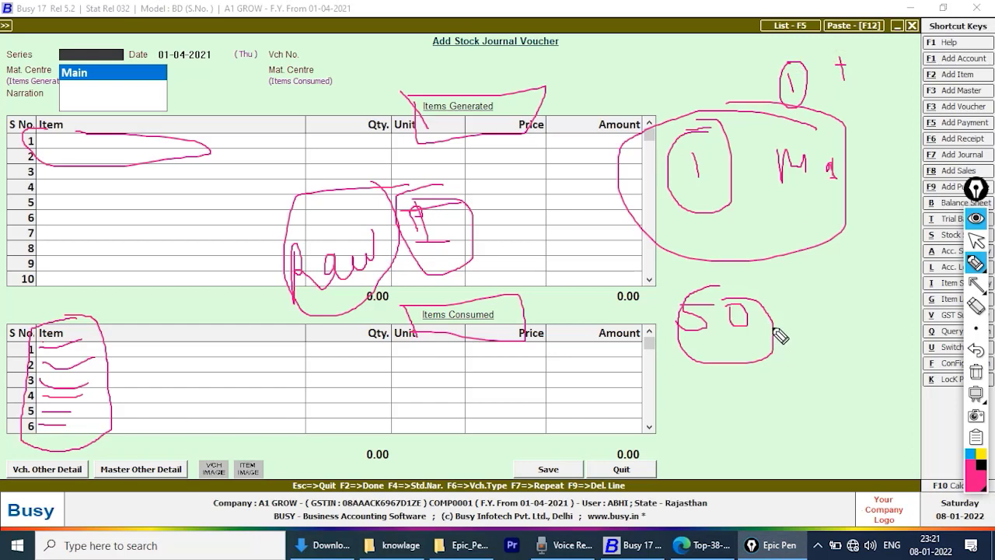
{"action": "mouse_move", "coordinate": [774, 329]}
{"action": "left_mouse_down"}
{"action": "mouse_move", "coordinate": [808, 328]}
{"action": "mouse_move", "coordinate": [800, 353]}
{"action": "left_mouse_up"}
{"action": "mouse_move", "coordinate": [818, 305]}
{"action": "left_mouse_down"}
{"action": "mouse_move", "coordinate": [823, 332]}
{"action": "mouse_move", "coordinate": [828, 319]}
{"action": "mouse_move", "coordinate": [861, 334]}
{"action": "left_mouse_up"}
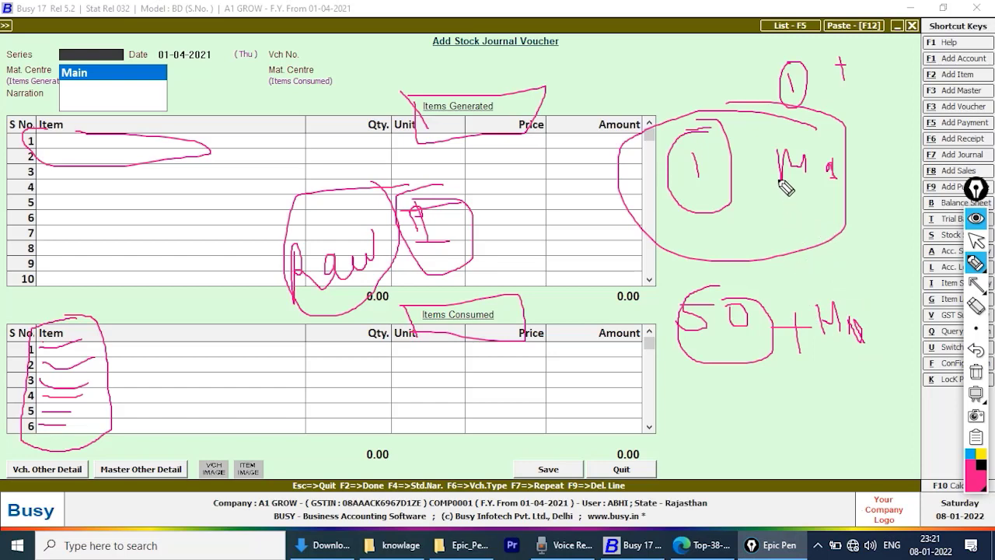
- Circle the uppermost "1" again and the lettering after "50 +", and frame the Add Stock Journal Voucher title
{"action": "mouse_move", "coordinate": [820, 63]}
{"action": "left_mouse_down"}
{"action": "mouse_move", "coordinate": [766, 85]}
{"action": "mouse_move", "coordinate": [846, 87]}
{"action": "mouse_move", "coordinate": [795, 78]}
{"action": "left_mouse_up"}
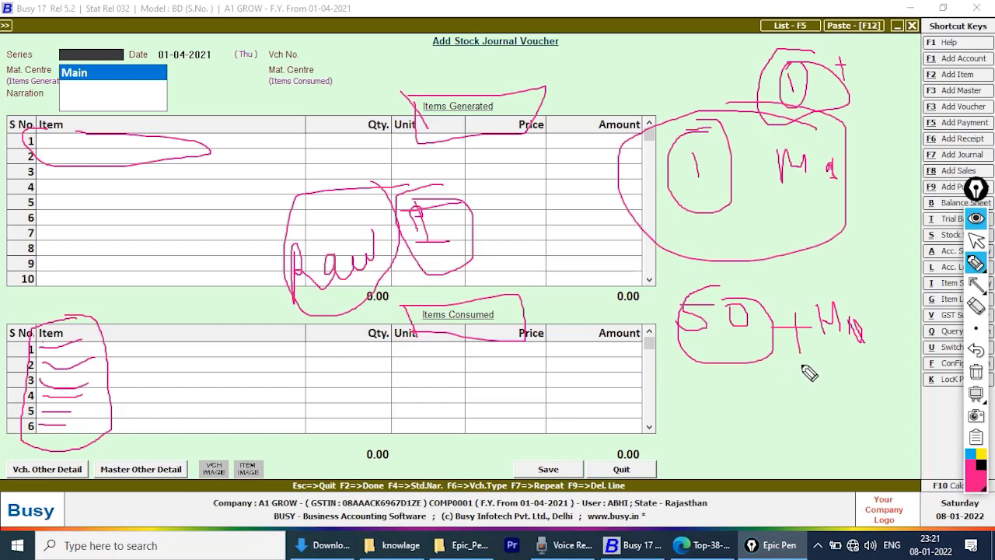
{"action": "mouse_move", "coordinate": [849, 289]}
{"action": "left_mouse_down"}
{"action": "mouse_move", "coordinate": [861, 304]}
{"action": "mouse_move", "coordinate": [853, 289]}
{"action": "left_mouse_up"}
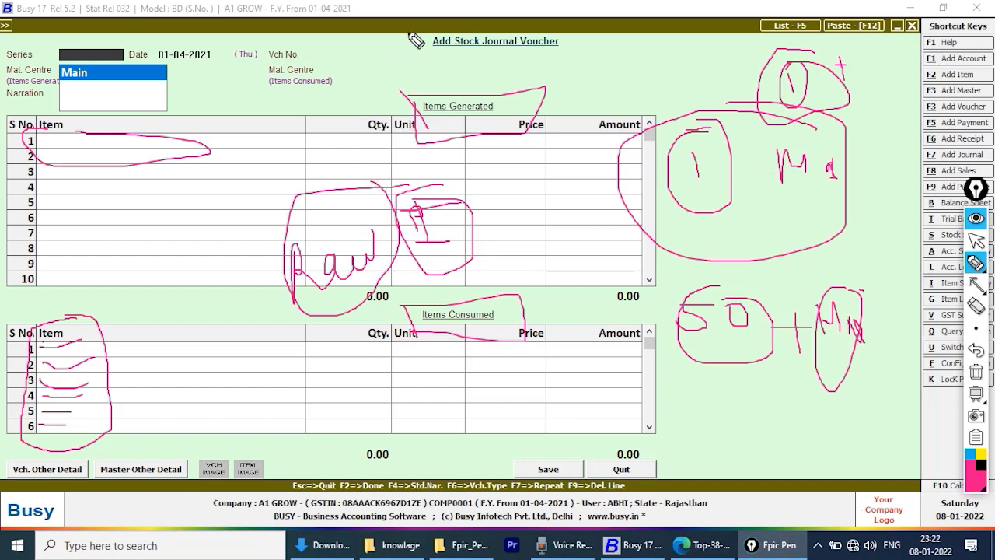
{"action": "mouse_move", "coordinate": [412, 31]}
{"action": "left_mouse_down"}
{"action": "mouse_move", "coordinate": [633, 6]}
{"action": "mouse_move", "coordinate": [416, 70]}
{"action": "mouse_move", "coordinate": [424, 16]}
{"action": "left_mouse_up"}
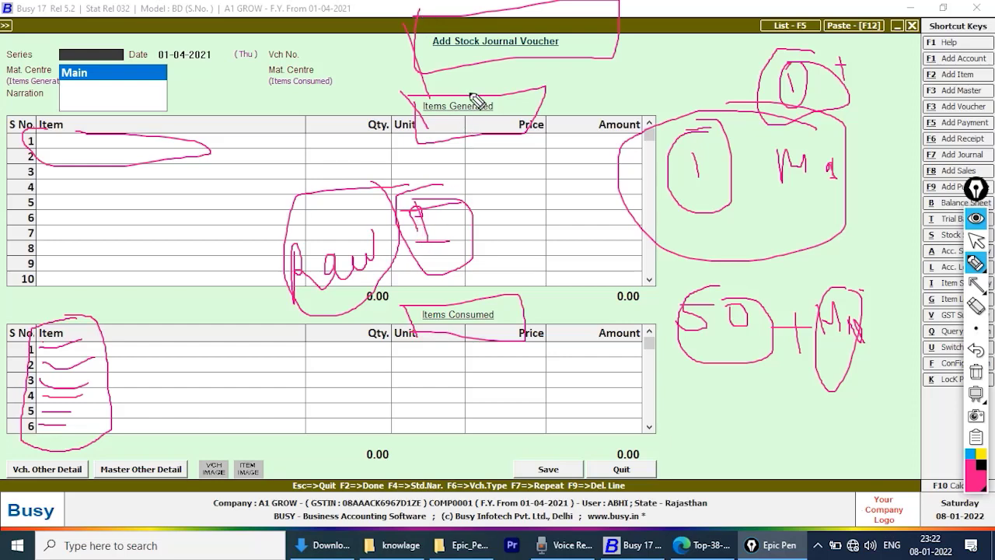
- Remove the pen annotations and start a new Sales Return (Cr. Note) voucher
{"action": "left_click", "coordinate": [976, 306]}
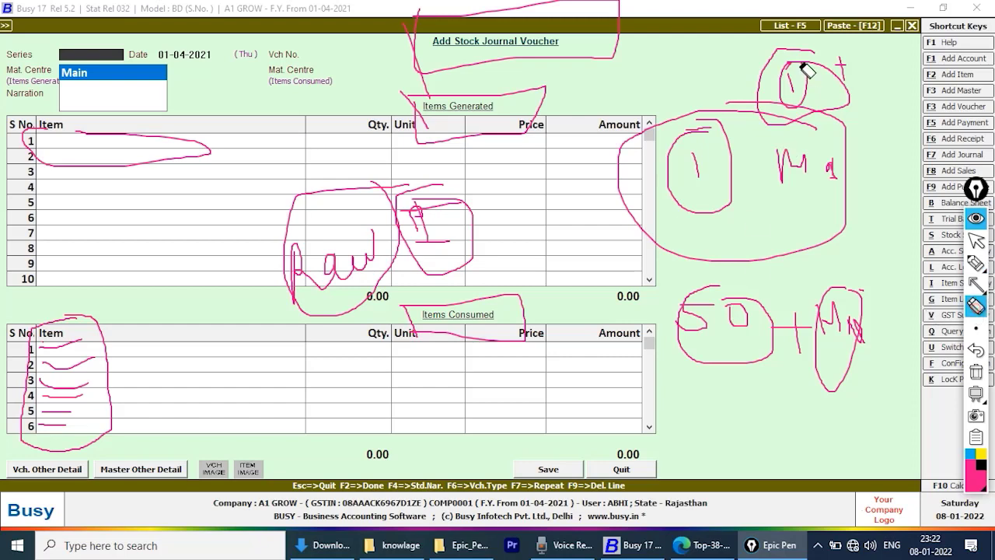
{"action": "mouse_move", "coordinate": [809, 70]}
{"action": "left_mouse_down"}
{"action": "mouse_move", "coordinate": [785, 403]}
{"action": "mouse_move", "coordinate": [796, 282]}
{"action": "left_mouse_up"}
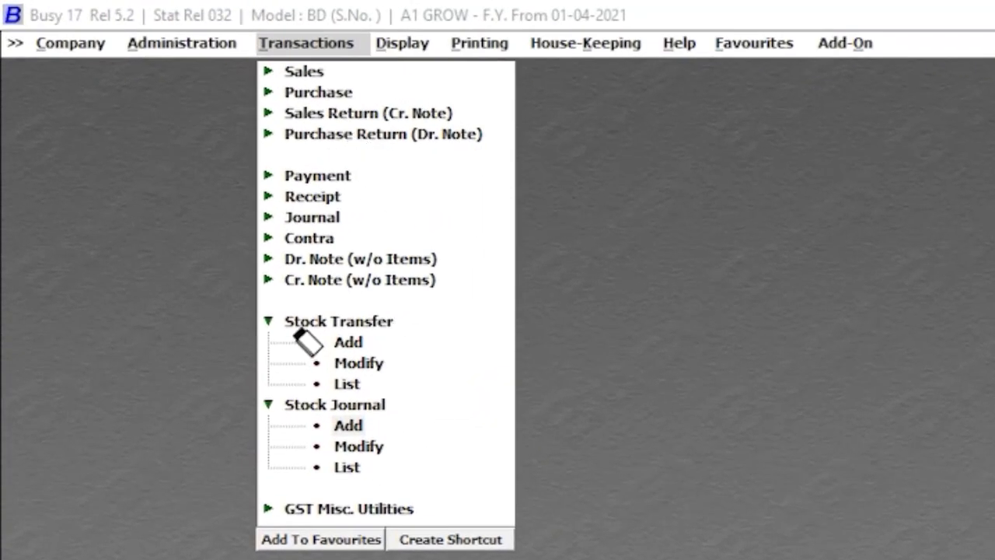
{"action": "left_click", "coordinate": [346, 114]}
{"action": "left_click", "coordinate": [348, 133]}
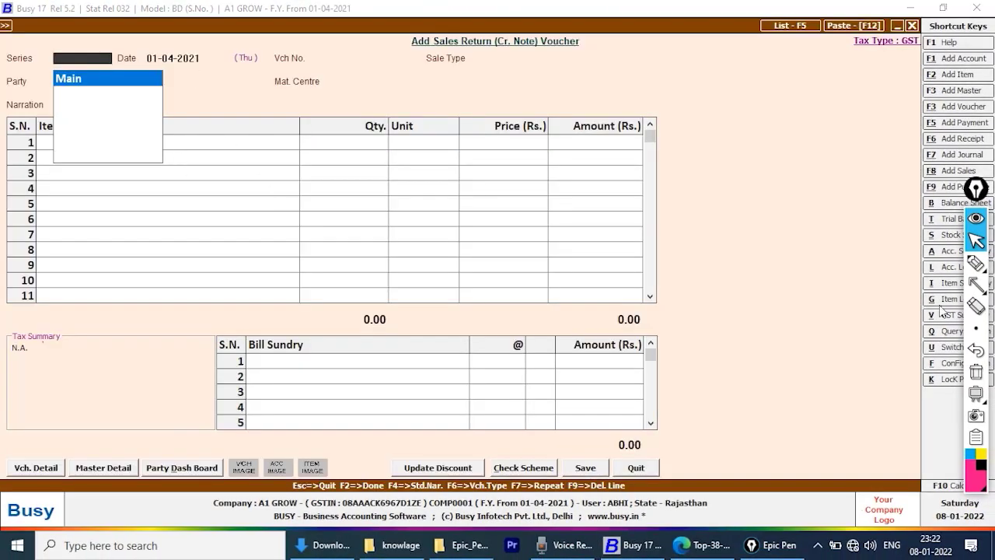
- Handwrite a circled "5" with a circled "2" above it, and draw an arrow from the "5" with its head circled
{"action": "left_click", "coordinate": [976, 264]}
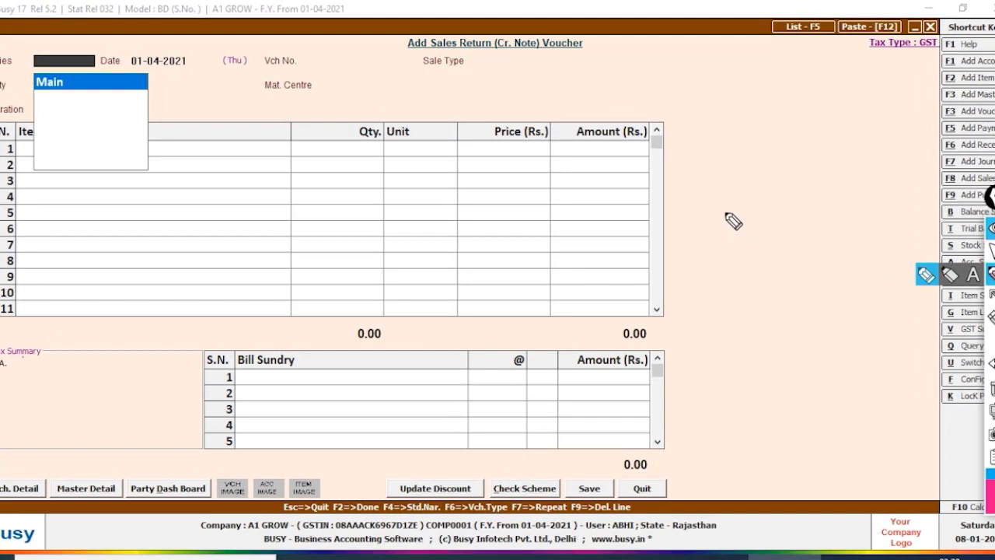
{"action": "mouse_move", "coordinate": [697, 189]}
{"action": "left_mouse_down"}
{"action": "mouse_move", "coordinate": [724, 213]}
{"action": "mouse_move", "coordinate": [680, 217]}
{"action": "mouse_move", "coordinate": [716, 192]}
{"action": "mouse_move", "coordinate": [695, 191]}
{"action": "mouse_move", "coordinate": [740, 195]}
{"action": "mouse_move", "coordinate": [713, 163]}
{"action": "left_mouse_up"}
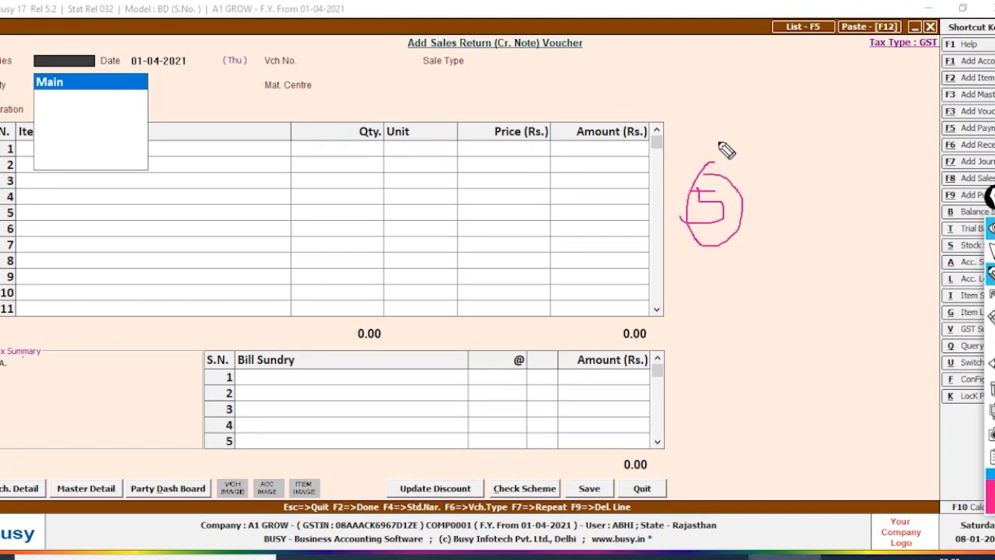
{"action": "left_click_drag", "start_coordinate": [717, 111], "coordinate": [748, 139]}
{"action": "mouse_move", "coordinate": [746, 91]}
{"action": "left_mouse_down"}
{"action": "mouse_move", "coordinate": [762, 148]}
{"action": "mouse_move", "coordinate": [729, 92]}
{"action": "left_mouse_up"}
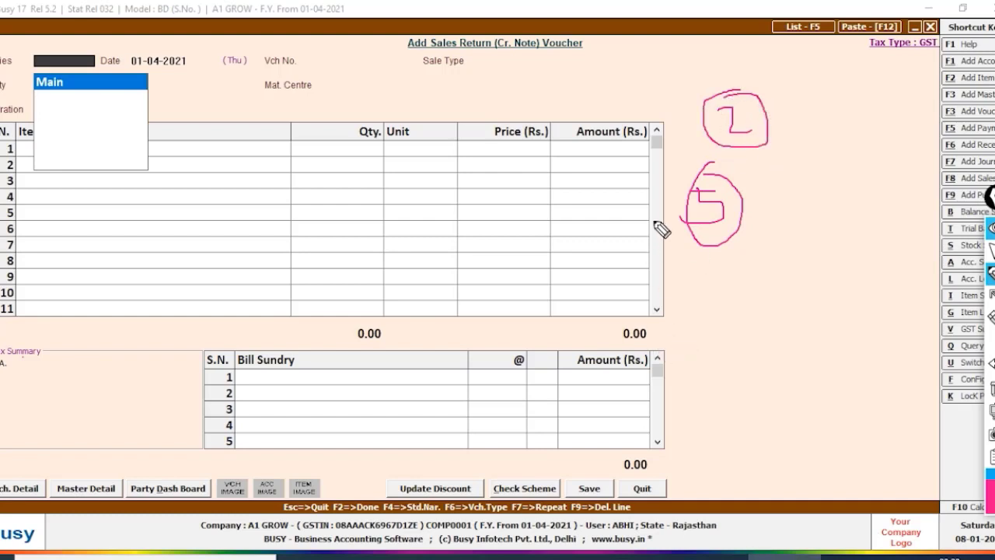
{"action": "mouse_move", "coordinate": [710, 238]}
{"action": "left_mouse_down"}
{"action": "mouse_move", "coordinate": [801, 230]}
{"action": "mouse_move", "coordinate": [801, 251]}
{"action": "left_mouse_up"}
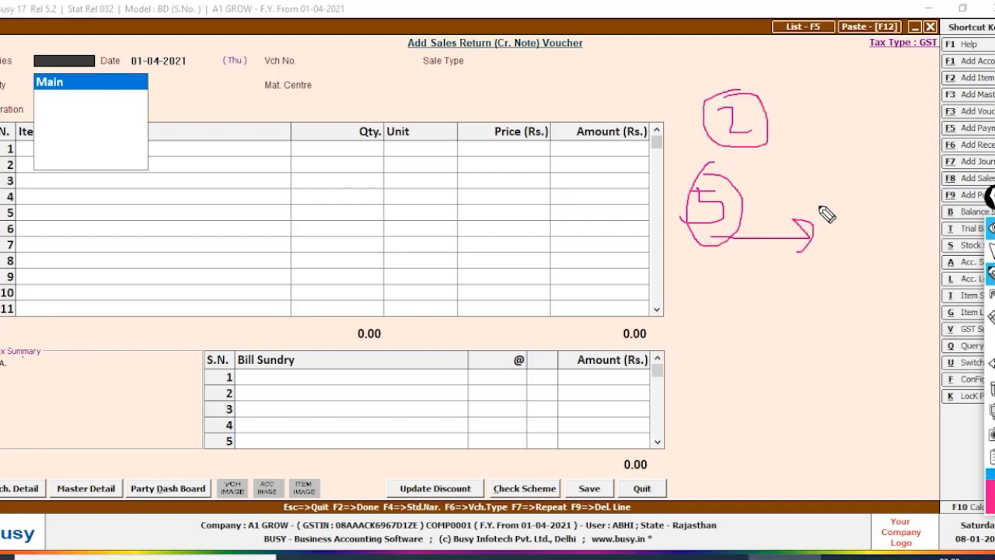
{"action": "mouse_move", "coordinate": [818, 207]}
{"action": "left_mouse_down"}
{"action": "mouse_move", "coordinate": [831, 242]}
{"action": "mouse_move", "coordinate": [820, 207]}
{"action": "left_mouse_up"}
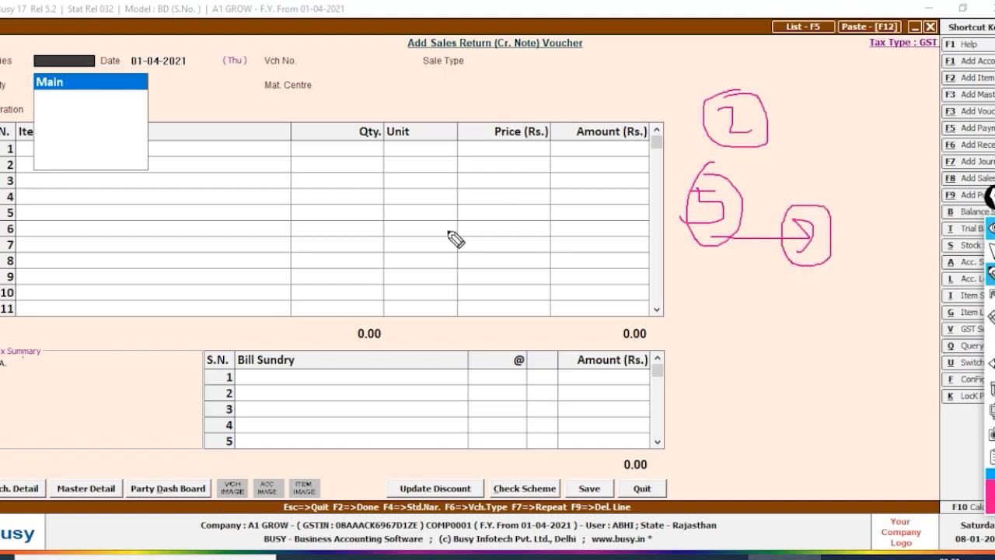
- Frame the Add Sales Return (Cr. Note) Voucher title, strike through the circled arrowhead, and clear all annotations
{"action": "mouse_move", "coordinate": [394, 31]}
{"action": "left_mouse_down"}
{"action": "mouse_move", "coordinate": [622, 14]}
{"action": "mouse_move", "coordinate": [435, 87]}
{"action": "mouse_move", "coordinate": [404, 86]}
{"action": "left_mouse_up"}
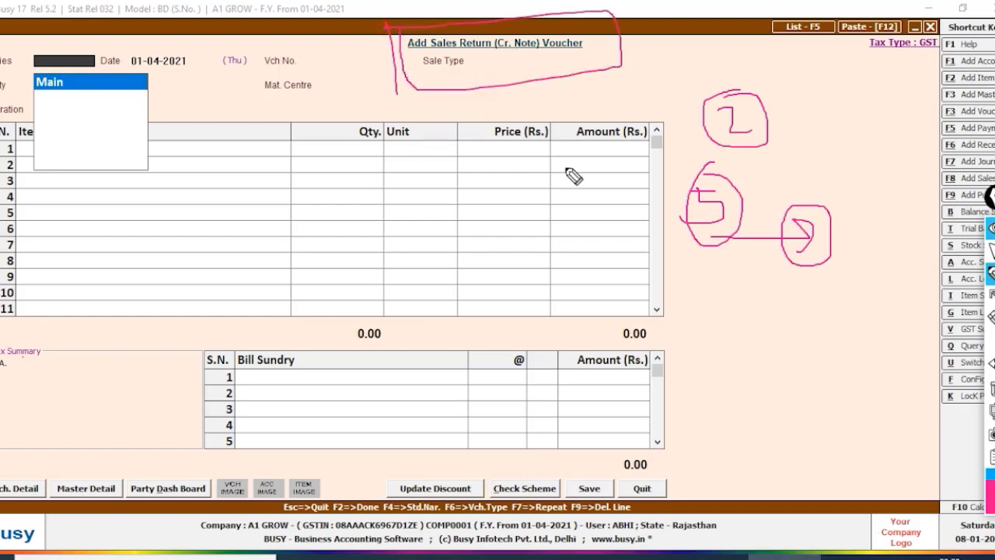
{"action": "left_click_drag", "start_coordinate": [812, 191], "coordinate": [793, 262]}
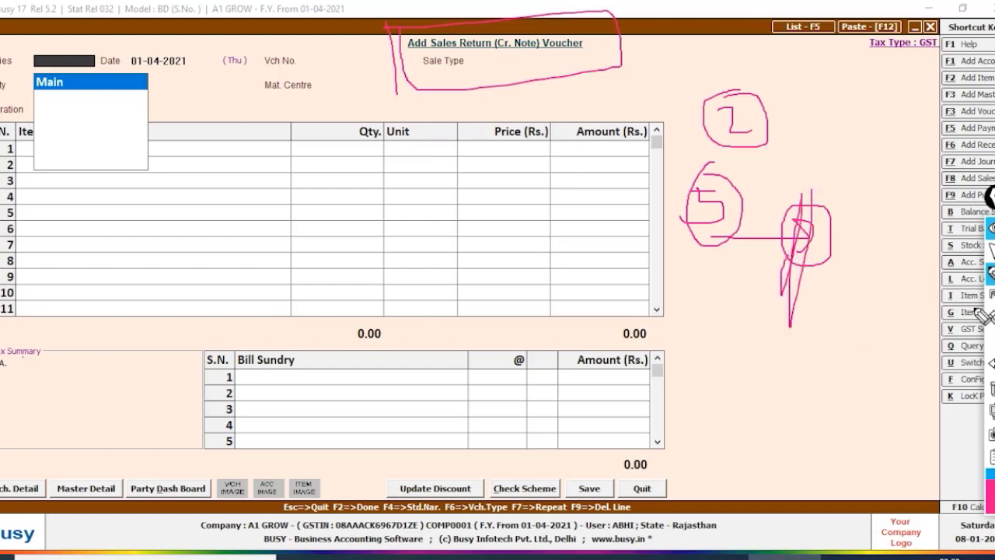
{"action": "left_click", "coordinate": [993, 317]}
{"action": "left_click", "coordinate": [992, 388]}
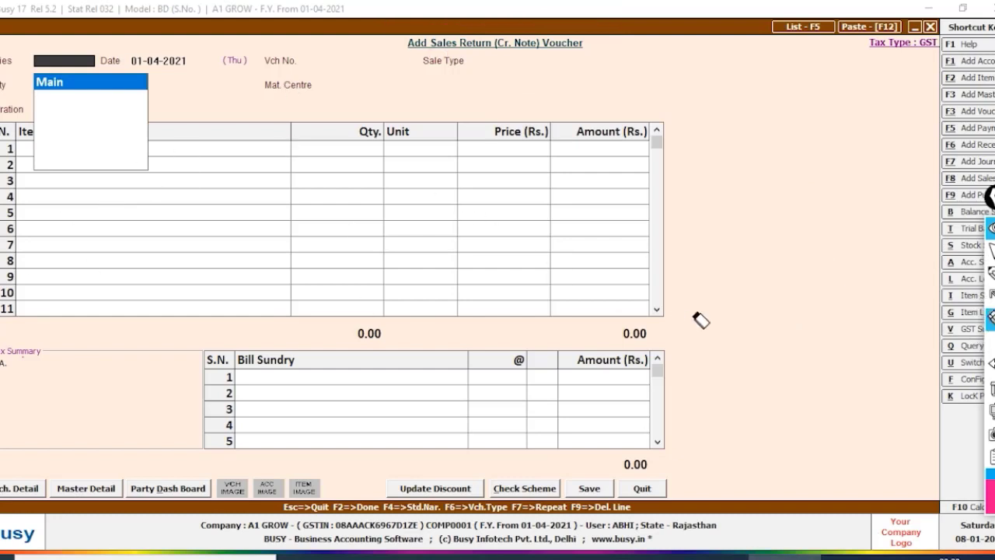
- Close the Sales Return (Cr. Note) voucher and start a new Dr. Note (w/o Items) voucher
{"action": "left_click", "coordinate": [992, 247]}
{"action": "left_click", "coordinate": [787, 253]}
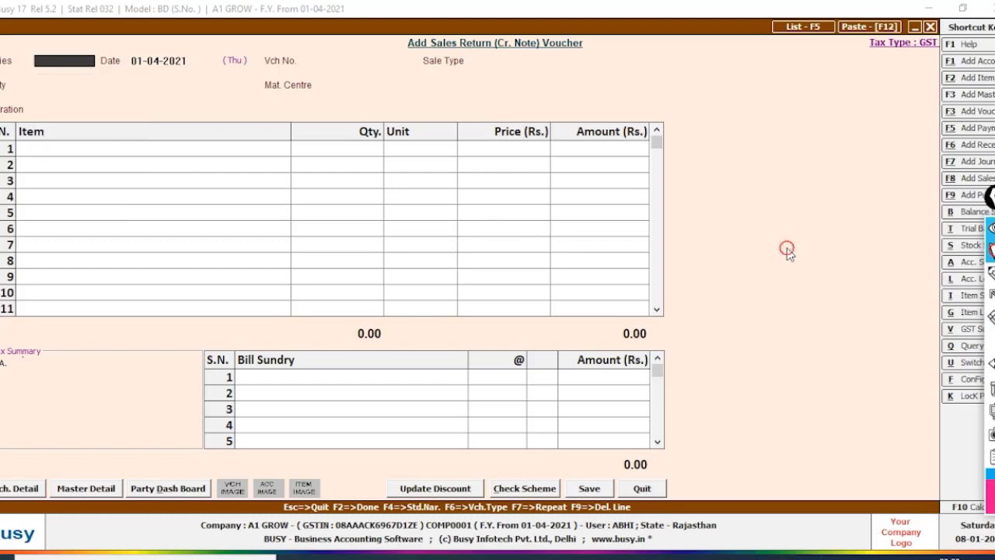
{"action": "key", "text": "Escape"}
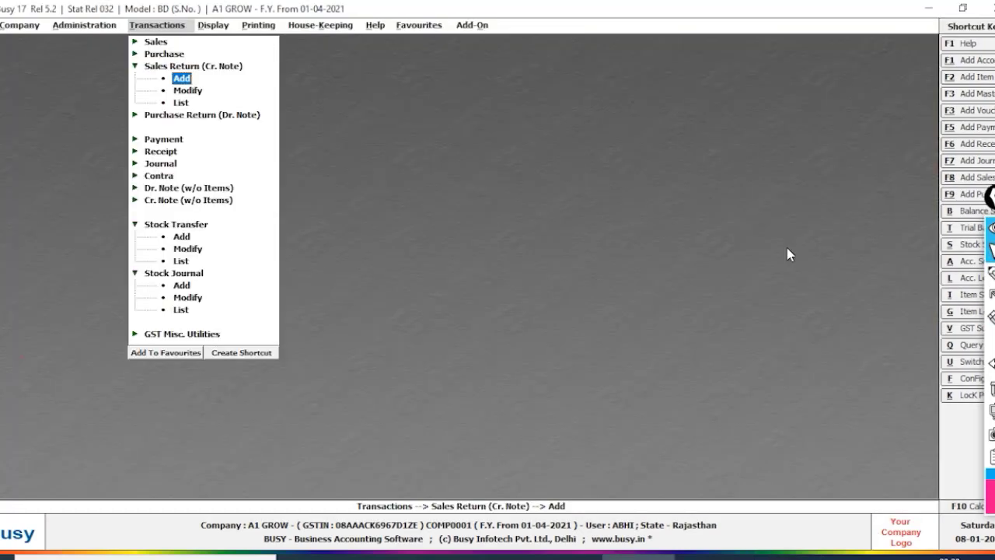
{"action": "left_click", "coordinate": [174, 189]}
{"action": "left_click", "coordinate": [180, 201]}
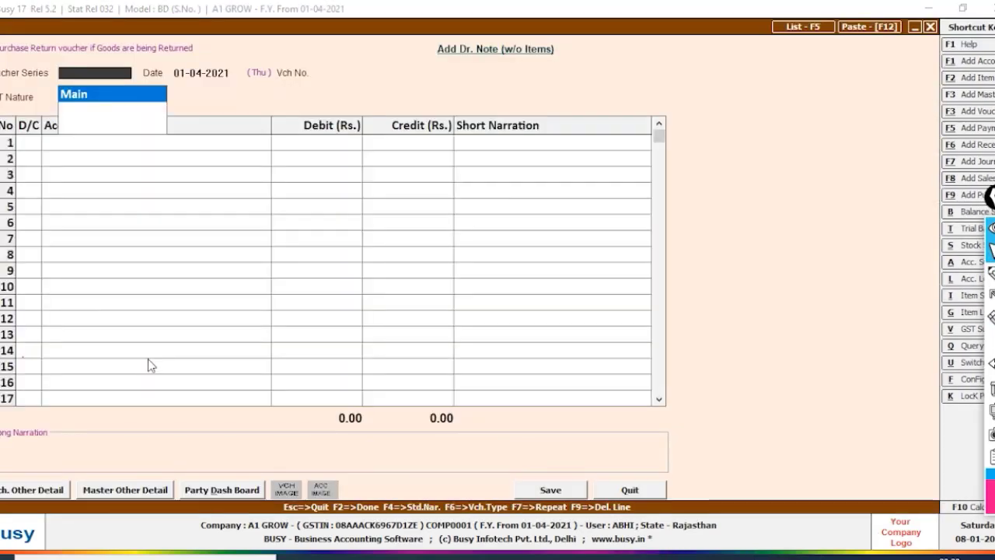
- Handwrite a circled "100", a circled "80" with an arrow leading to it, and a circled "20" below the "100"
{"action": "left_click", "coordinate": [992, 273]}
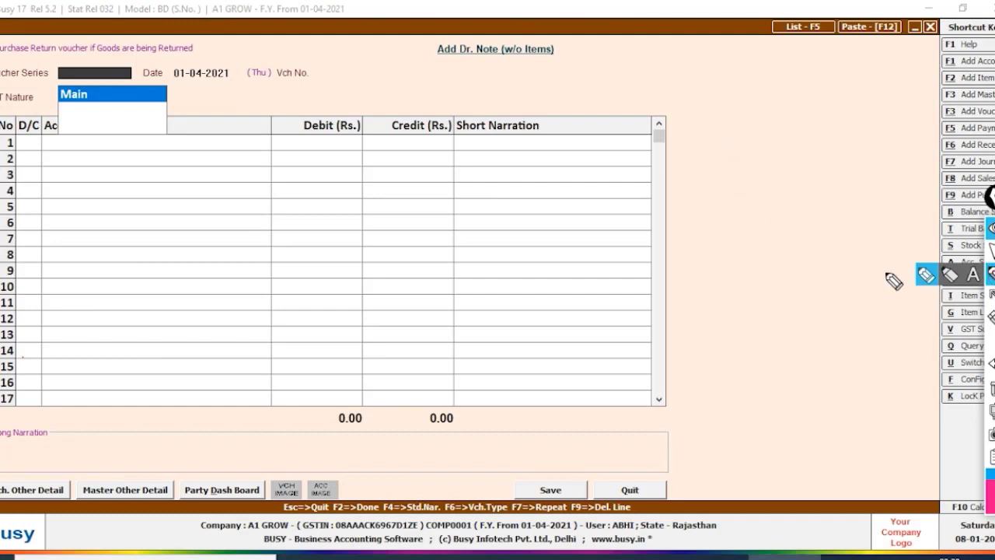
{"action": "left_click", "coordinate": [922, 276]}
{"action": "mouse_move", "coordinate": [641, 62]}
{"action": "left_mouse_down"}
{"action": "mouse_move", "coordinate": [651, 107]}
{"action": "mouse_move", "coordinate": [661, 74]}
{"action": "left_mouse_up"}
{"action": "left_click_drag", "start_coordinate": [679, 71], "coordinate": [598, 46]}
{"action": "mouse_move", "coordinate": [433, 157]}
{"action": "left_mouse_down"}
{"action": "mouse_move", "coordinate": [456, 170]}
{"action": "mouse_move", "coordinate": [441, 155]}
{"action": "mouse_move", "coordinate": [468, 159]}
{"action": "mouse_move", "coordinate": [430, 153]}
{"action": "mouse_move", "coordinate": [435, 140]}
{"action": "left_mouse_up"}
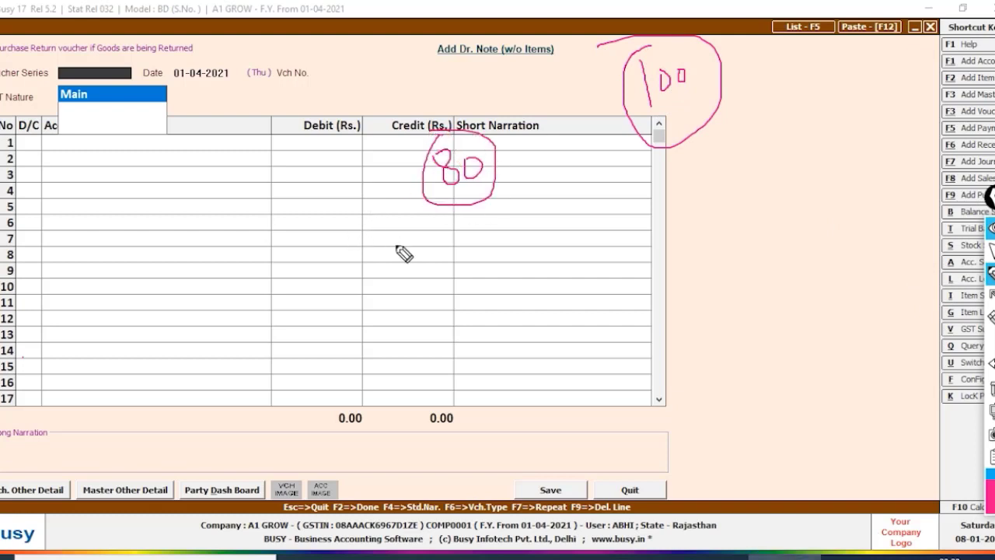
{"action": "mouse_move", "coordinate": [330, 218]}
{"action": "left_mouse_down"}
{"action": "mouse_move", "coordinate": [400, 194]}
{"action": "mouse_move", "coordinate": [403, 206]}
{"action": "left_mouse_up"}
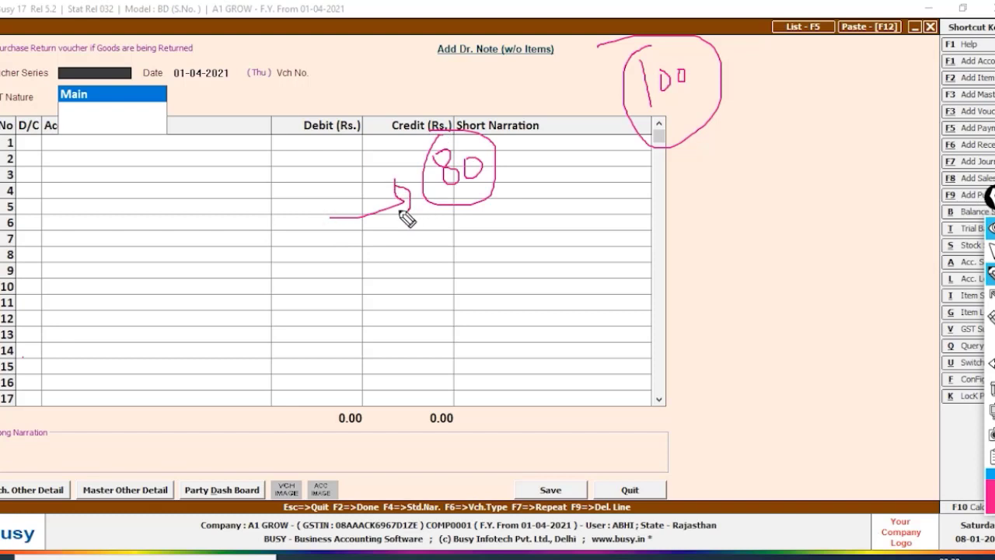
{"action": "mouse_move", "coordinate": [714, 196]}
{"action": "left_mouse_down"}
{"action": "mouse_move", "coordinate": [703, 191]}
{"action": "mouse_move", "coordinate": [722, 222]}
{"action": "mouse_move", "coordinate": [748, 193]}
{"action": "mouse_move", "coordinate": [745, 217]}
{"action": "left_mouse_up"}
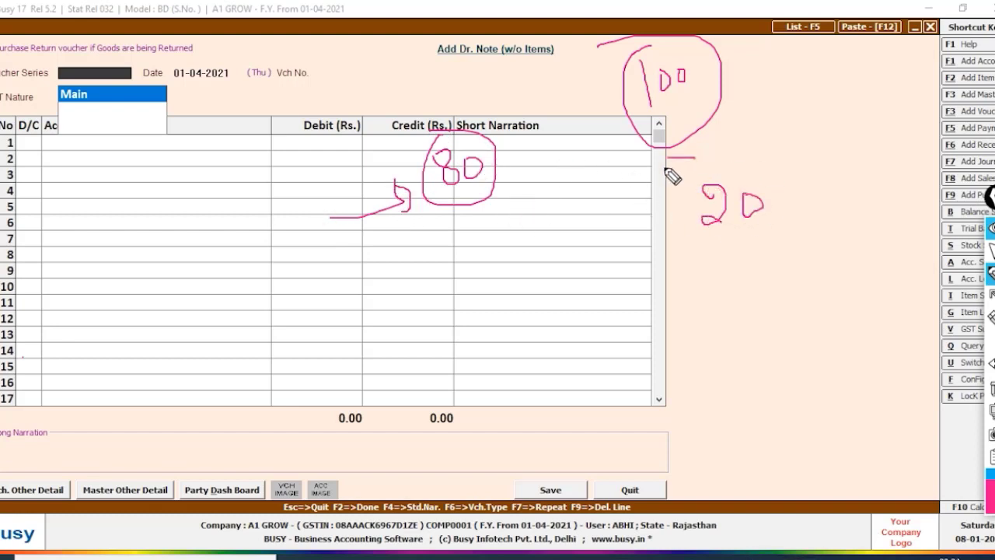
{"action": "mouse_move", "coordinate": [692, 158]}
{"action": "left_mouse_down"}
{"action": "mouse_move", "coordinate": [750, 122]}
{"action": "mouse_move", "coordinate": [668, 161]}
{"action": "left_mouse_up"}
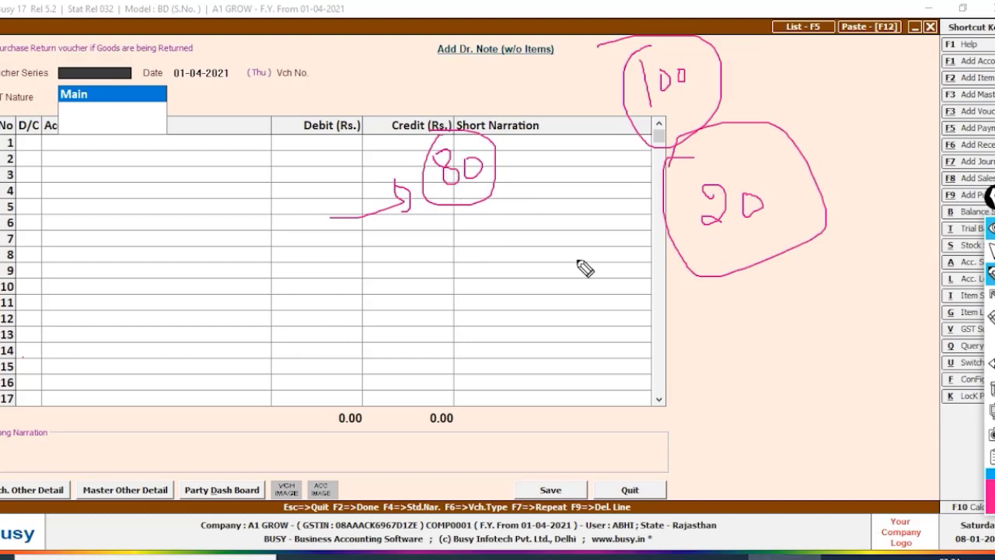
- Handwrite "Dr" and "20" side by side below the large circled "20", and circle each of them
{"action": "mouse_move", "coordinate": [686, 320]}
{"action": "left_mouse_down"}
{"action": "mouse_move", "coordinate": [694, 349]}
{"action": "mouse_move", "coordinate": [765, 364]}
{"action": "mouse_move", "coordinate": [764, 325]}
{"action": "left_mouse_up"}
{"action": "mouse_move", "coordinate": [773, 290]}
{"action": "left_mouse_down"}
{"action": "mouse_move", "coordinate": [691, 313]}
{"action": "mouse_move", "coordinate": [778, 319]}
{"action": "mouse_move", "coordinate": [746, 301]}
{"action": "left_mouse_up"}
{"action": "left_click_drag", "start_coordinate": [809, 313], "coordinate": [846, 351]}
{"action": "left_click_drag", "start_coordinate": [847, 319], "coordinate": [849, 351]}
{"action": "left_click_drag", "start_coordinate": [798, 320], "coordinate": [841, 284]}
{"action": "left_click_drag", "start_coordinate": [803, 350], "coordinate": [837, 286]}
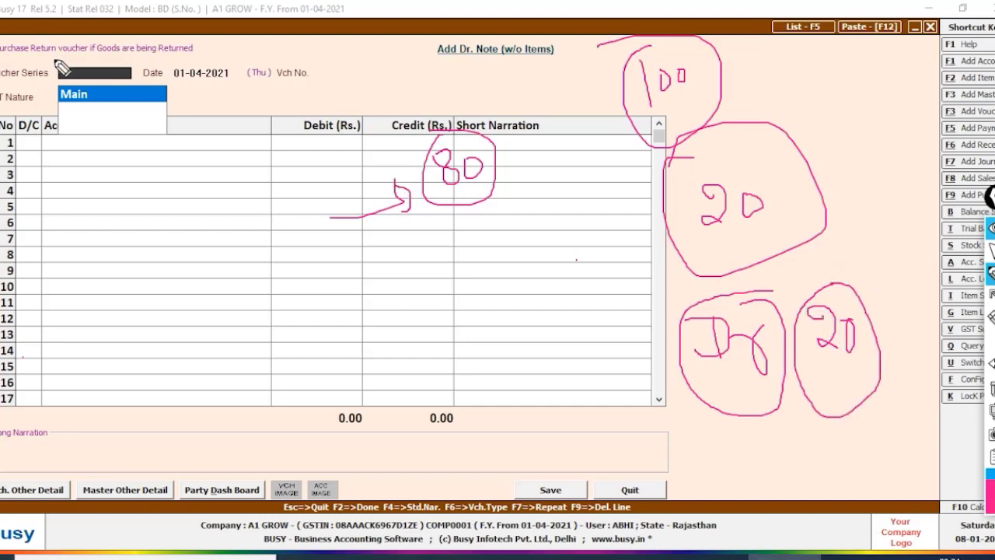
- Frame the voucher's header fields and first rows, and handwrite "120" beside the circled "100"
{"action": "mouse_move", "coordinate": [34, 107]}
{"action": "left_mouse_down"}
{"action": "mouse_move", "coordinate": [19, 56]}
{"action": "mouse_move", "coordinate": [313, 196]}
{"action": "mouse_move", "coordinate": [2, 208]}
{"action": "mouse_move", "coordinate": [39, 8]}
{"action": "left_mouse_up"}
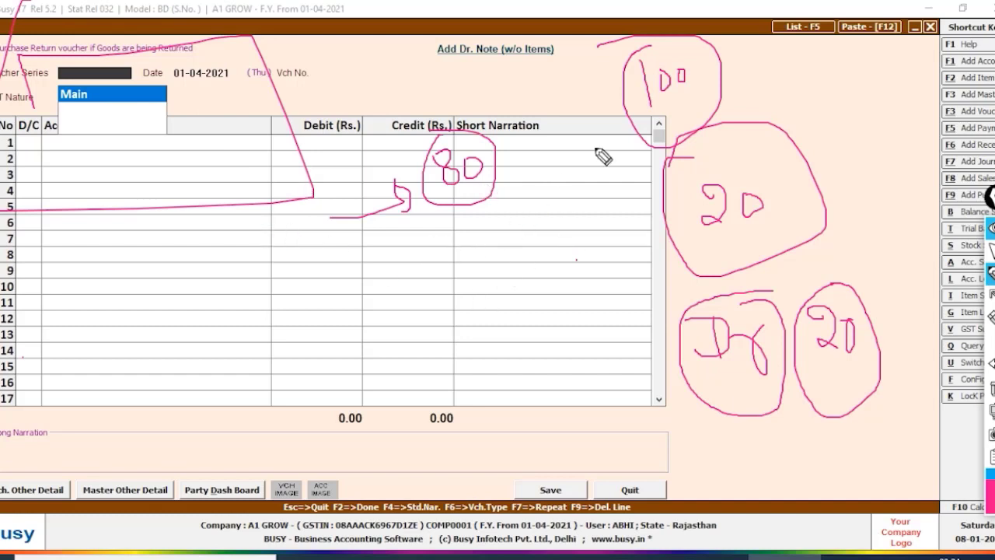
{"action": "mouse_move", "coordinate": [767, 76]}
{"action": "left_mouse_down"}
{"action": "mouse_move", "coordinate": [778, 104]}
{"action": "mouse_move", "coordinate": [790, 79]}
{"action": "mouse_move", "coordinate": [806, 102]}
{"action": "mouse_move", "coordinate": [813, 78]}
{"action": "left_mouse_up"}
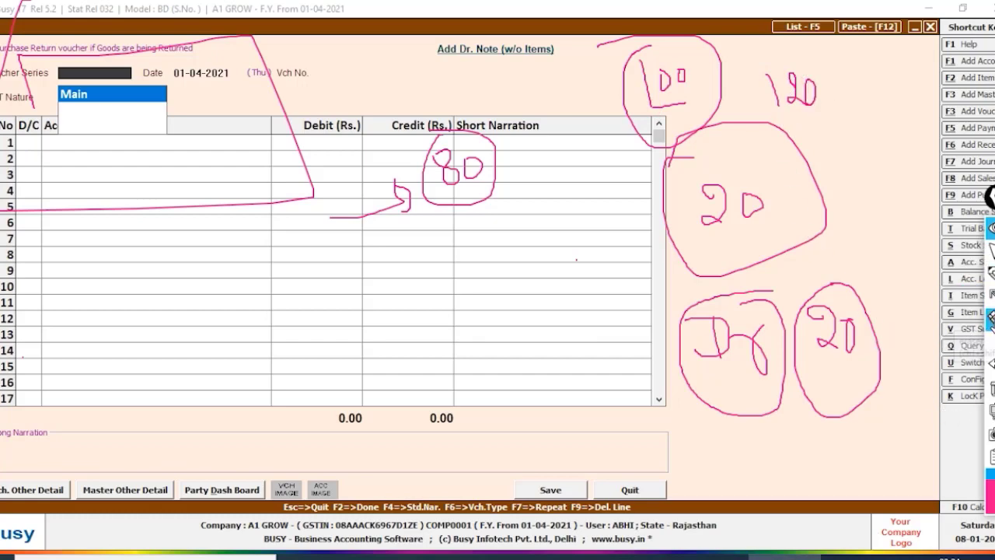
- Start a new Cr. Note (w/o Items) voucher from the voucher type list
{"action": "left_click", "coordinate": [992, 252]}
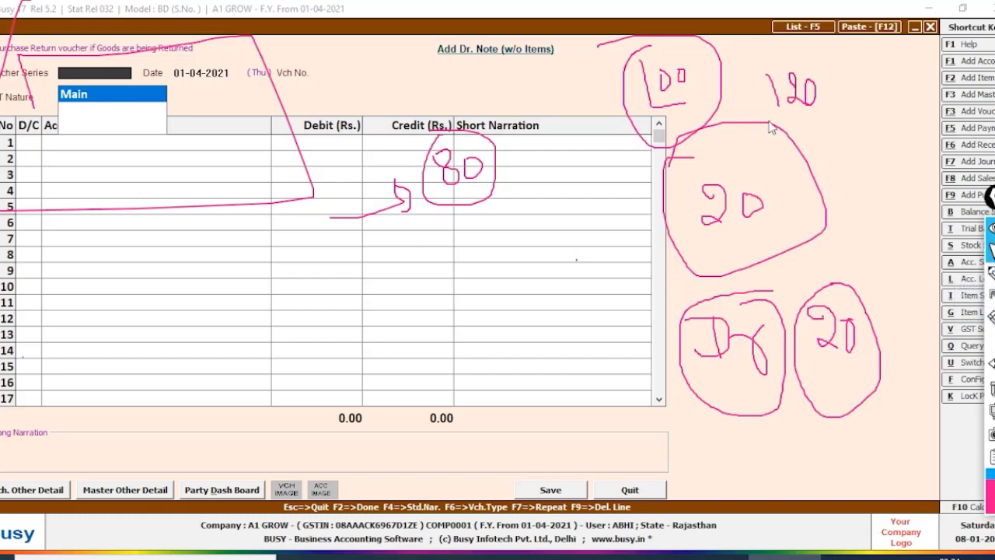
{"action": "left_click", "coordinate": [982, 111]}
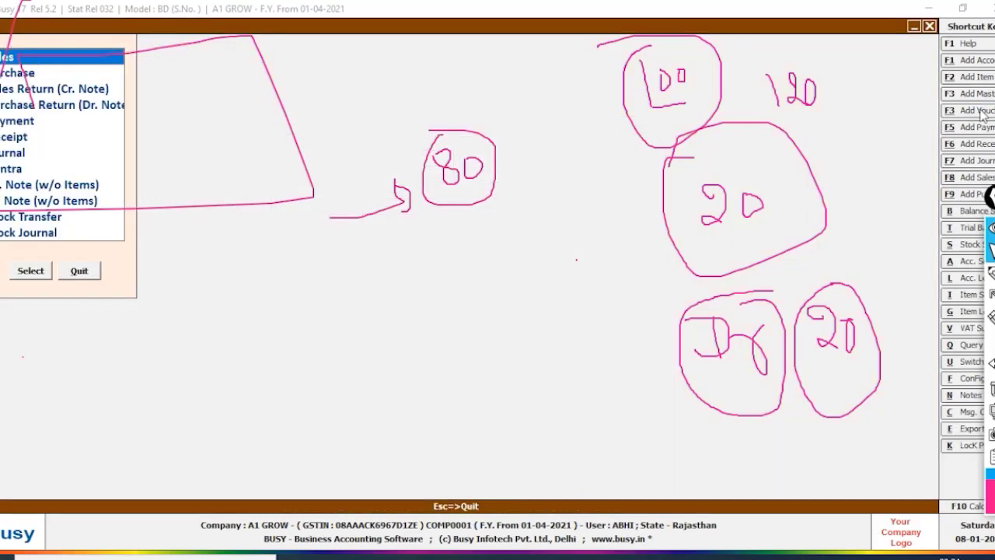
{"action": "left_click", "coordinate": [51, 204]}
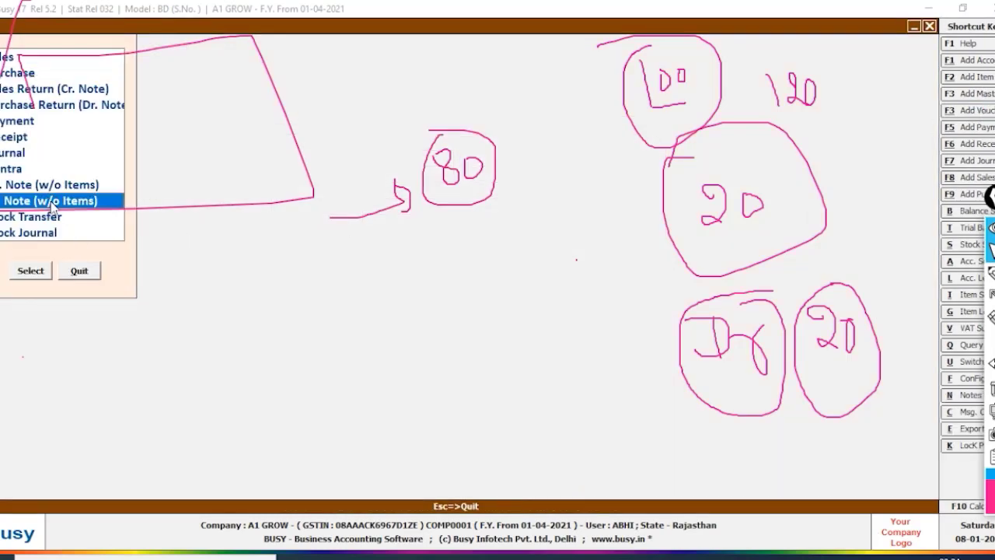
{"action": "left_click", "coordinate": [32, 271]}
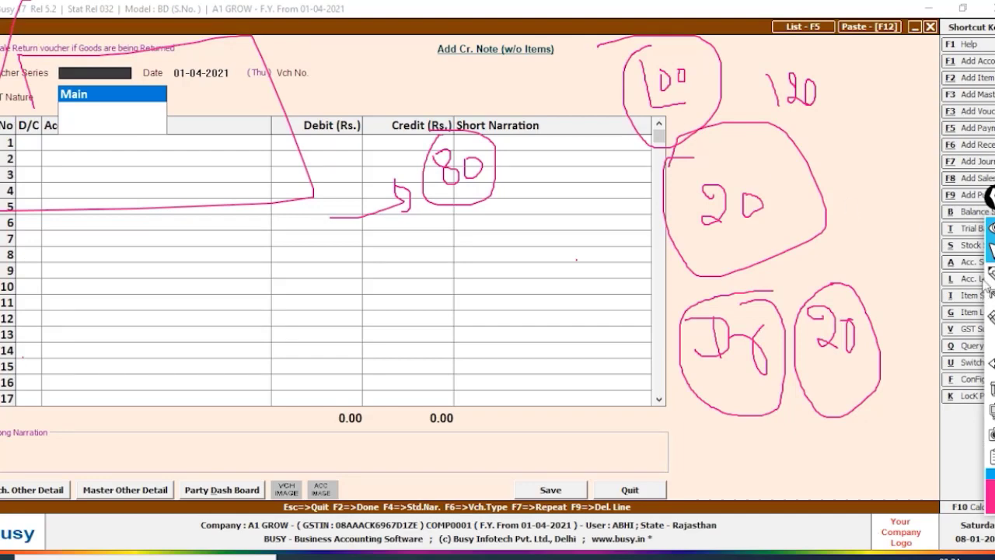
- Return to the voucher type list and tick Sales, Purchase and Sales Return (Cr. Note) with the pen
{"action": "left_click", "coordinate": [992, 274]}
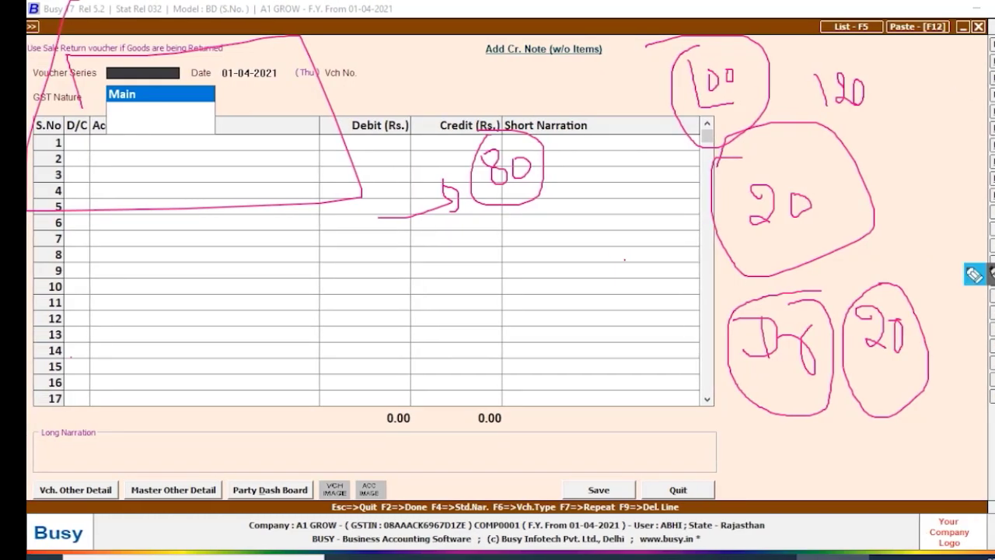
{"action": "key", "text": "Escape"}
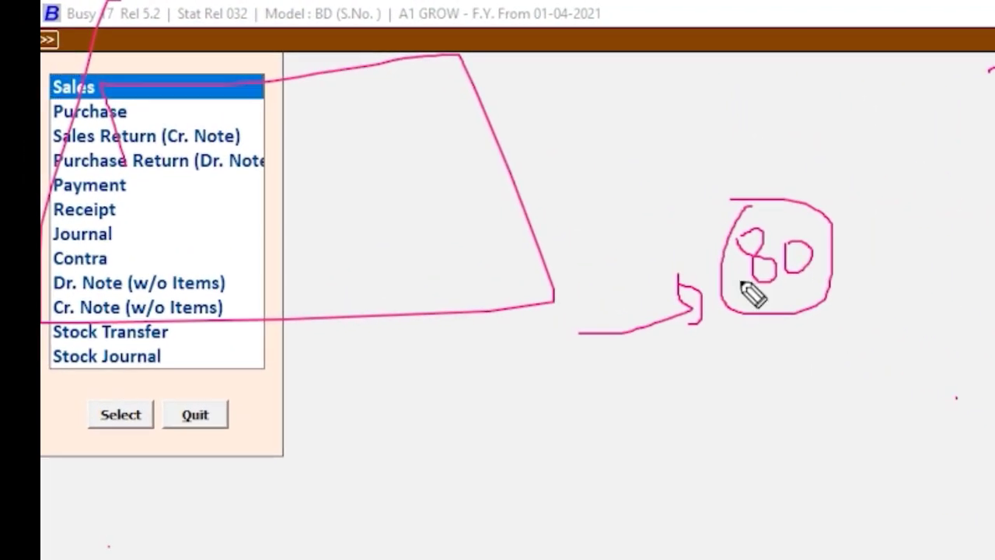
{"action": "left_click_drag", "start_coordinate": [93, 87], "coordinate": [95, 87]}
{"action": "mouse_move", "coordinate": [167, 70]}
{"action": "left_mouse_down"}
{"action": "mouse_move", "coordinate": [107, 122]}
{"action": "mouse_move", "coordinate": [196, 102]}
{"action": "left_mouse_up"}
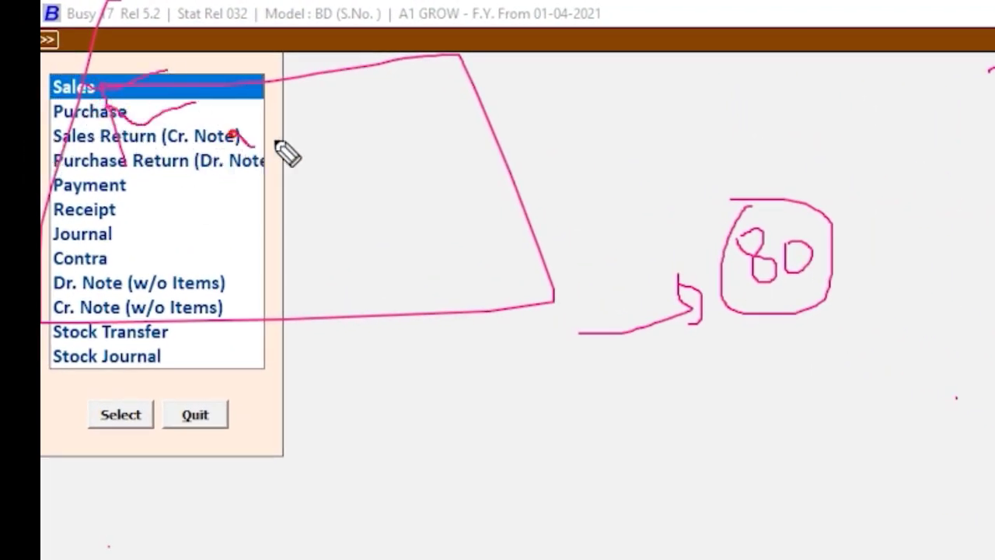
{"action": "left_click_drag", "start_coordinate": [238, 138], "coordinate": [294, 130]}
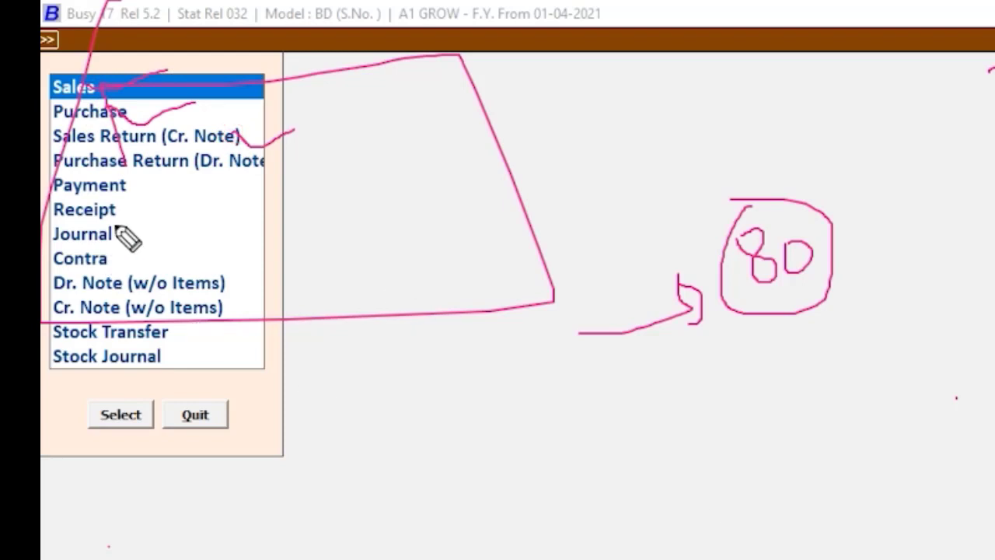
- Tick the entries from Payment through Contra, Dr. and Cr. Note (w/o Items), Stock Transfer and Stock Journal in yellow
{"action": "left_click_drag", "start_coordinate": [126, 188], "coordinate": [185, 179]}
{"action": "left_click_drag", "start_coordinate": [109, 204], "coordinate": [157, 207]}
{"action": "left_click_drag", "start_coordinate": [110, 239], "coordinate": [208, 242]}
{"action": "left_click_drag", "start_coordinate": [155, 288], "coordinate": [246, 260]}
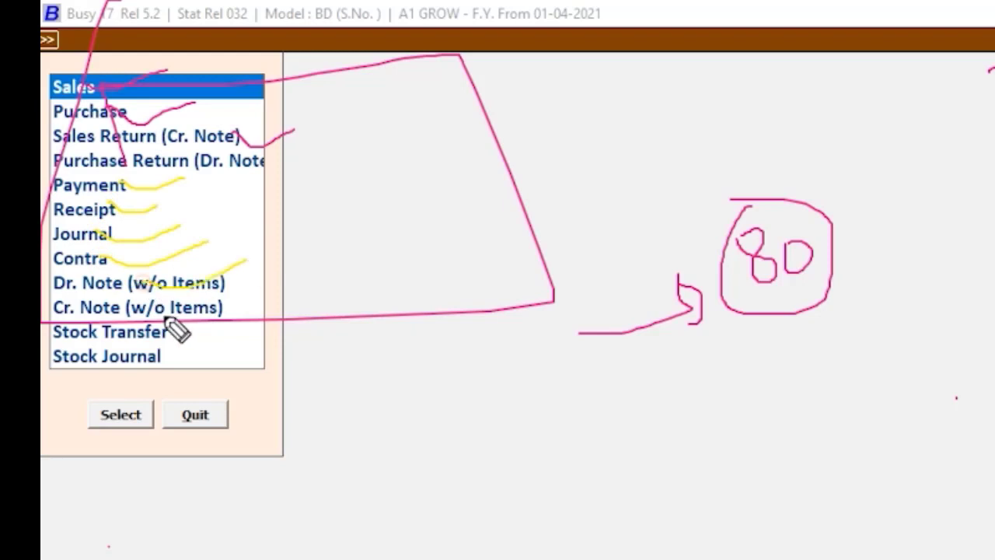
{"action": "mouse_move", "coordinate": [167, 318]}
{"action": "left_mouse_down"}
{"action": "mouse_move", "coordinate": [225, 322]}
{"action": "mouse_move", "coordinate": [273, 304]}
{"action": "left_mouse_up"}
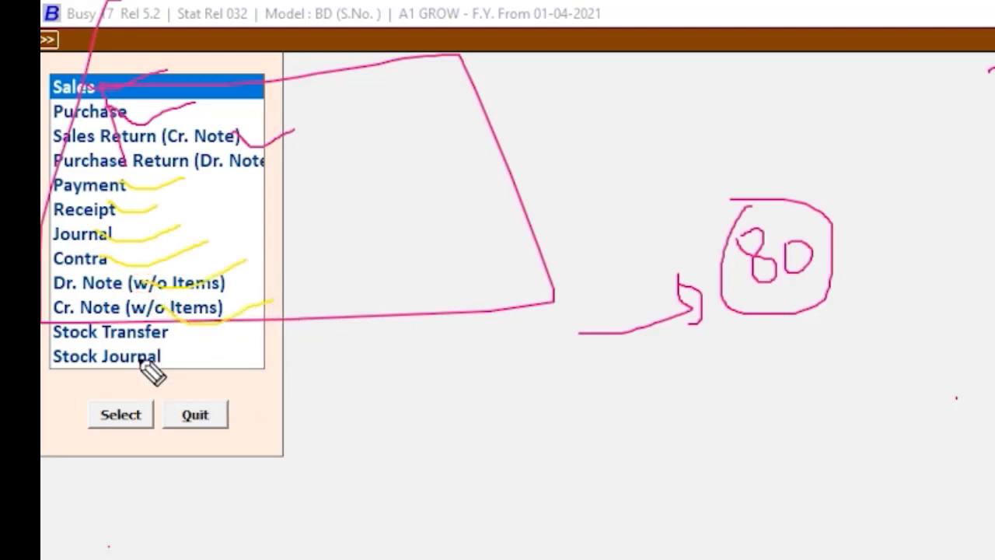
{"action": "left_click_drag", "start_coordinate": [167, 339], "coordinate": [225, 334]}
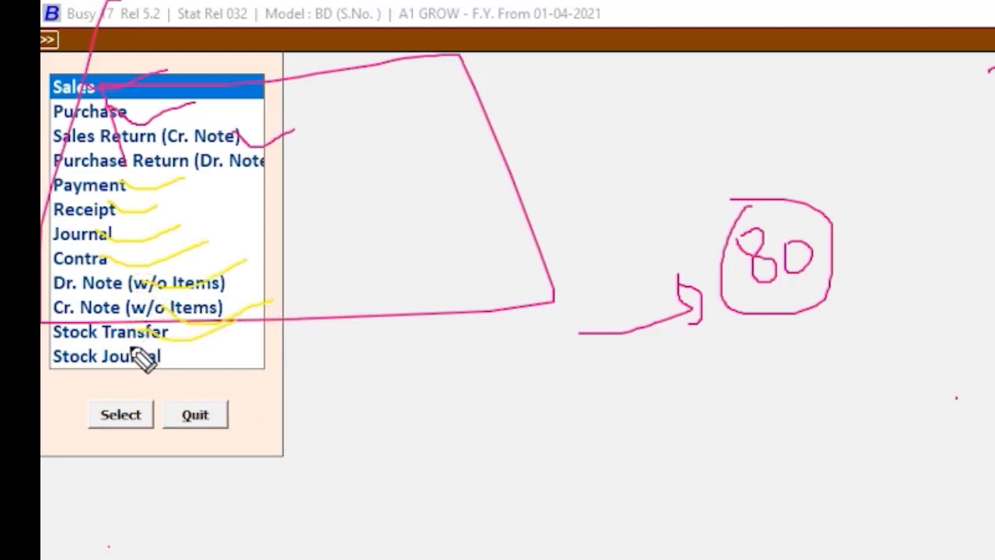
{"action": "left_click_drag", "start_coordinate": [130, 360], "coordinate": [214, 352]}
- Frame the voucher type list in yellow and add a second tick at the start of its entries
{"action": "mouse_move", "coordinate": [87, 115]}
{"action": "left_mouse_down"}
{"action": "mouse_move", "coordinate": [116, 249]}
{"action": "mouse_move", "coordinate": [89, 111]}
{"action": "mouse_move", "coordinate": [222, 98]}
{"action": "mouse_move", "coordinate": [220, 361]}
{"action": "left_mouse_up"}
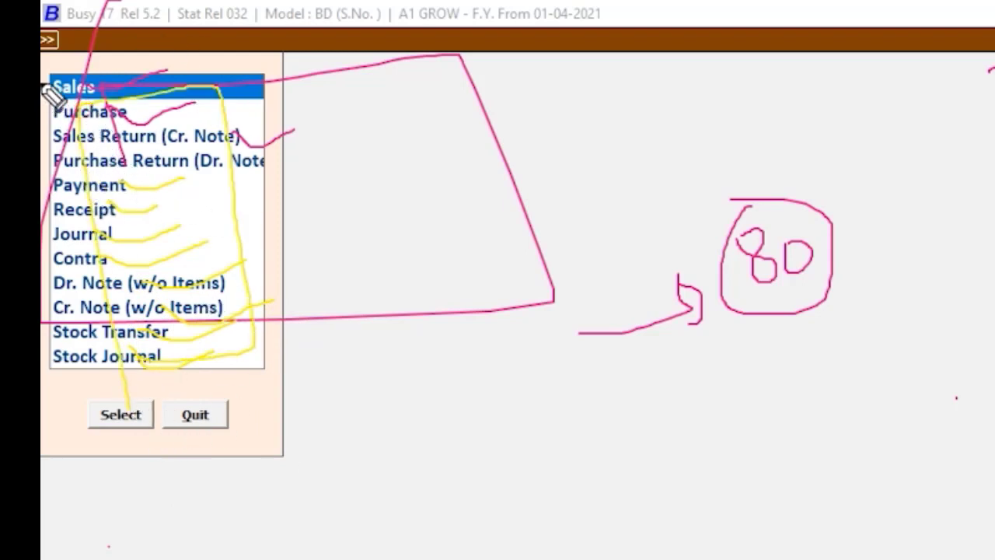
{"action": "left_click_drag", "start_coordinate": [42, 85], "coordinate": [80, 75]}
{"action": "left_click_drag", "start_coordinate": [42, 112], "coordinate": [96, 92]}
{"action": "left_click_drag", "start_coordinate": [43, 138], "coordinate": [107, 117]}
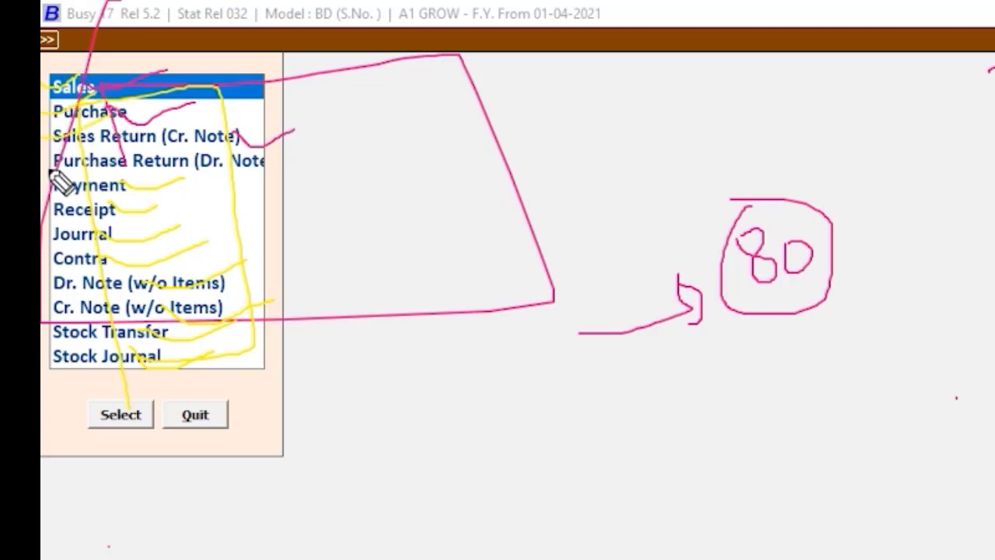
{"action": "left_click_drag", "start_coordinate": [50, 213], "coordinate": [130, 196]}
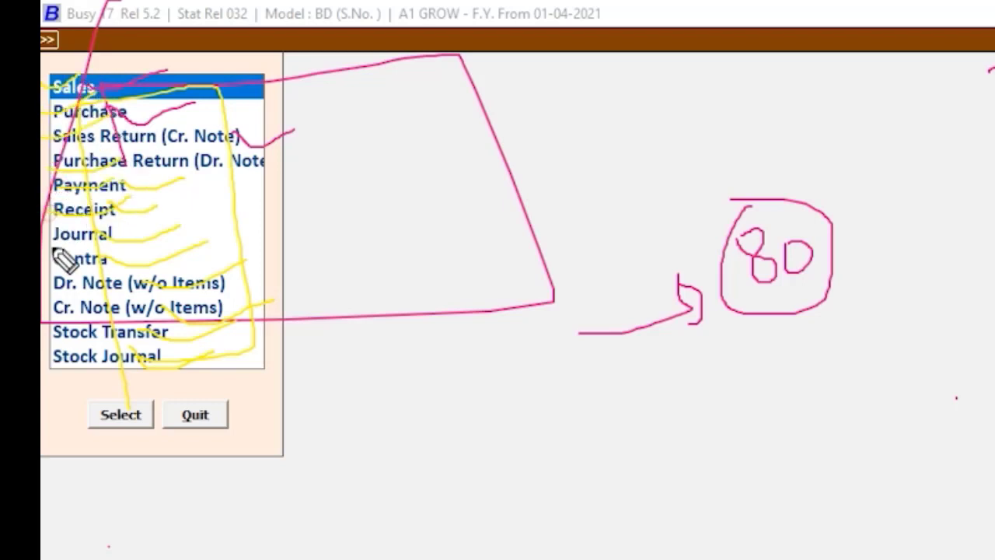
{"action": "mouse_move", "coordinate": [47, 235]}
{"action": "left_mouse_down"}
{"action": "mouse_move", "coordinate": [56, 242]}
{"action": "mouse_move", "coordinate": [126, 216]}
{"action": "left_mouse_up"}
{"action": "left_click_drag", "start_coordinate": [62, 272], "coordinate": [129, 251]}
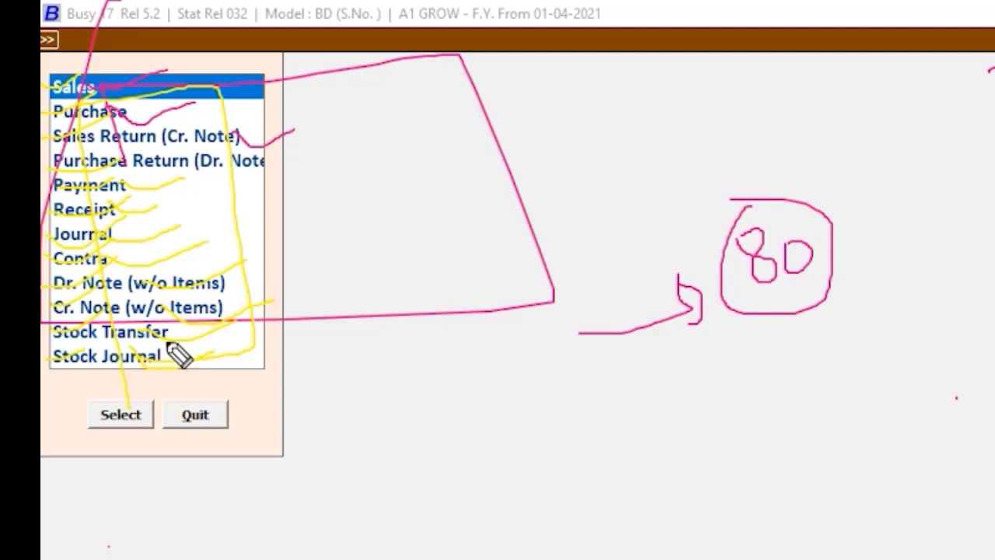
- Draw a circled yellow stroke in the blank area, and mark Dr. Note (w/o Items), Cr. Note (w/o Items) and Stock Journal
{"action": "left_click_drag", "start_coordinate": [500, 425], "coordinate": [527, 493]}
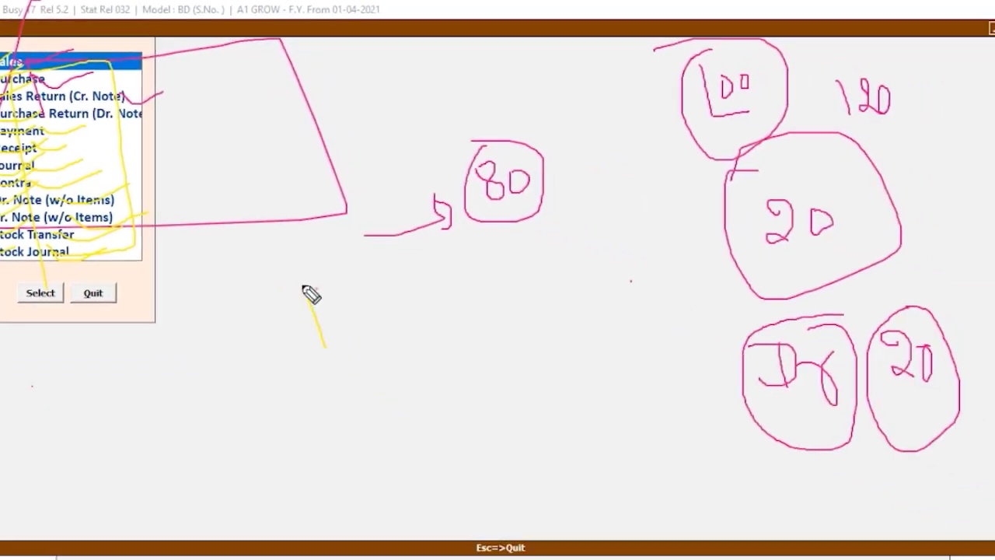
{"action": "left_click_drag", "start_coordinate": [486, 393], "coordinate": [439, 377]}
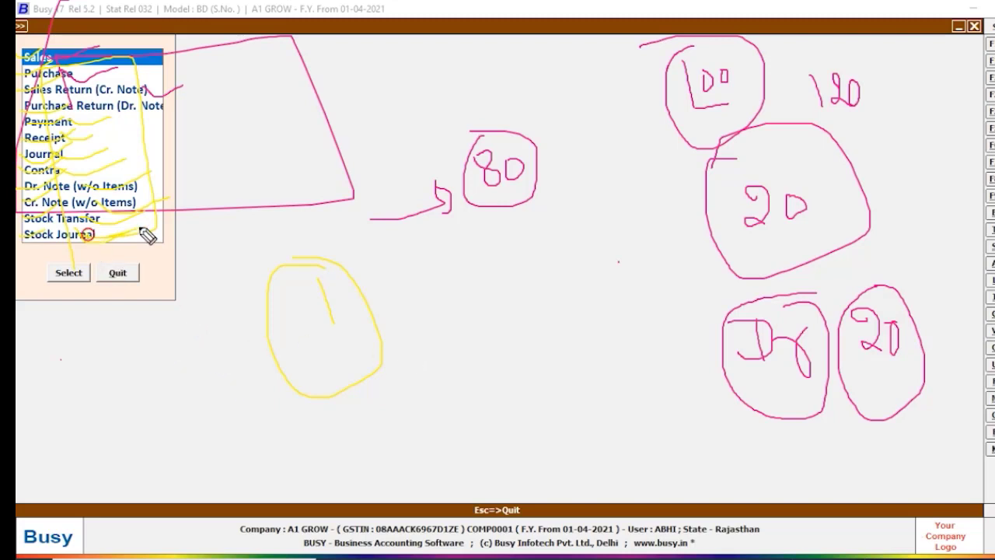
{"action": "mouse_move", "coordinate": [112, 190]}
{"action": "left_mouse_down"}
{"action": "mouse_move", "coordinate": [162, 183]}
{"action": "mouse_move", "coordinate": [68, 179]}
{"action": "left_mouse_up"}
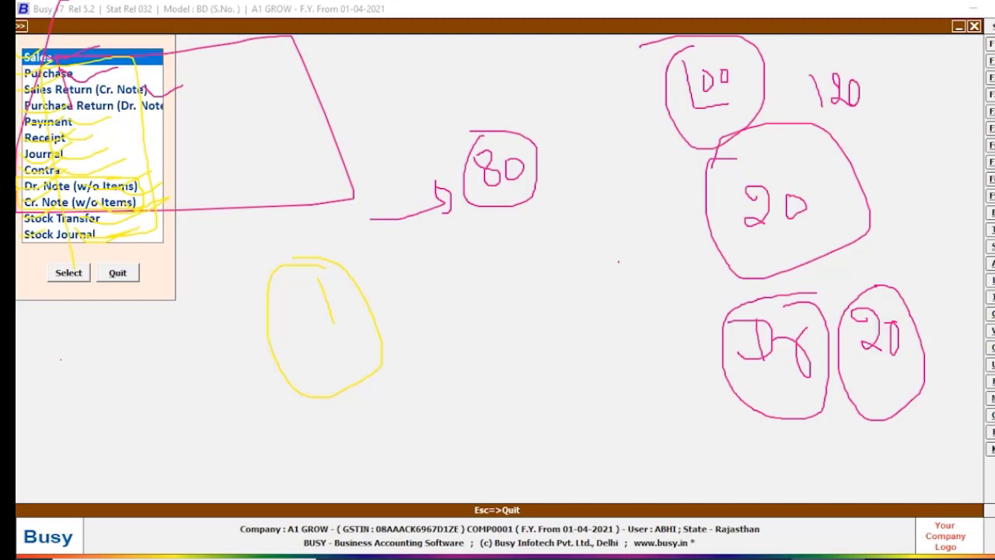
{"action": "mouse_move", "coordinate": [53, 191]}
{"action": "left_mouse_down"}
{"action": "mouse_move", "coordinate": [26, 178]}
{"action": "mouse_move", "coordinate": [149, 217]}
{"action": "mouse_move", "coordinate": [134, 180]}
{"action": "mouse_move", "coordinate": [22, 199]}
{"action": "left_mouse_up"}
{"action": "mouse_move", "coordinate": [23, 230]}
{"action": "left_mouse_down"}
{"action": "mouse_move", "coordinate": [67, 262]}
{"action": "mouse_move", "coordinate": [119, 233]}
{"action": "mouse_move", "coordinate": [29, 241]}
{"action": "left_mouse_up"}
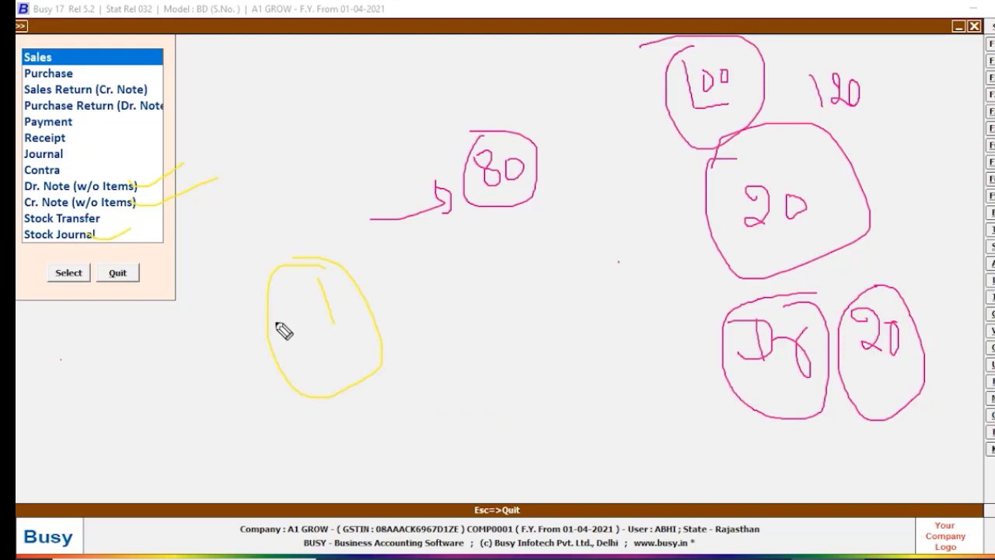
{"action": "left_click_drag", "start_coordinate": [510, 253], "coordinate": [496, 451]}
{"action": "mouse_move", "coordinate": [560, 383]}
{"action": "left_mouse_down"}
{"action": "mouse_move", "coordinate": [553, 397]}
{"action": "mouse_move", "coordinate": [426, 381]}
{"action": "left_mouse_up"}
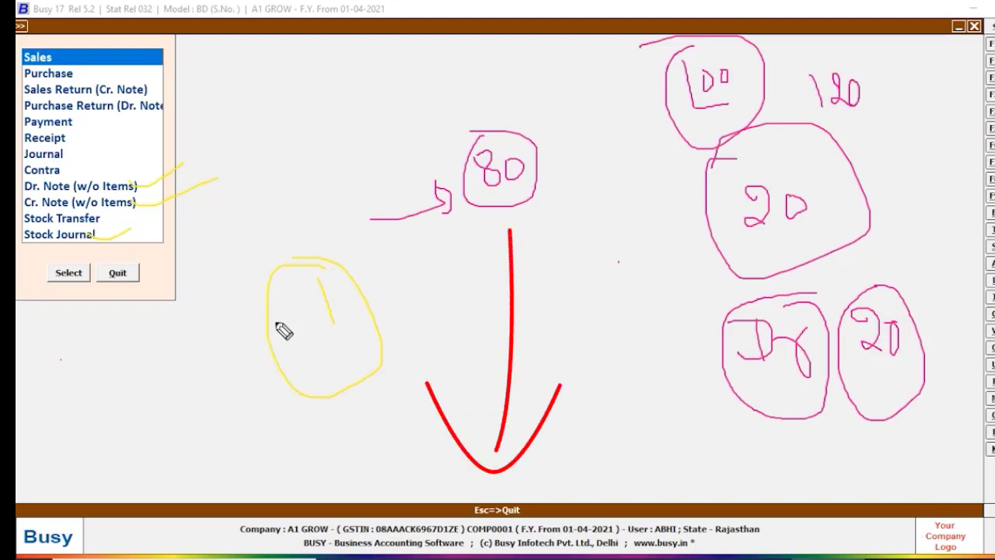